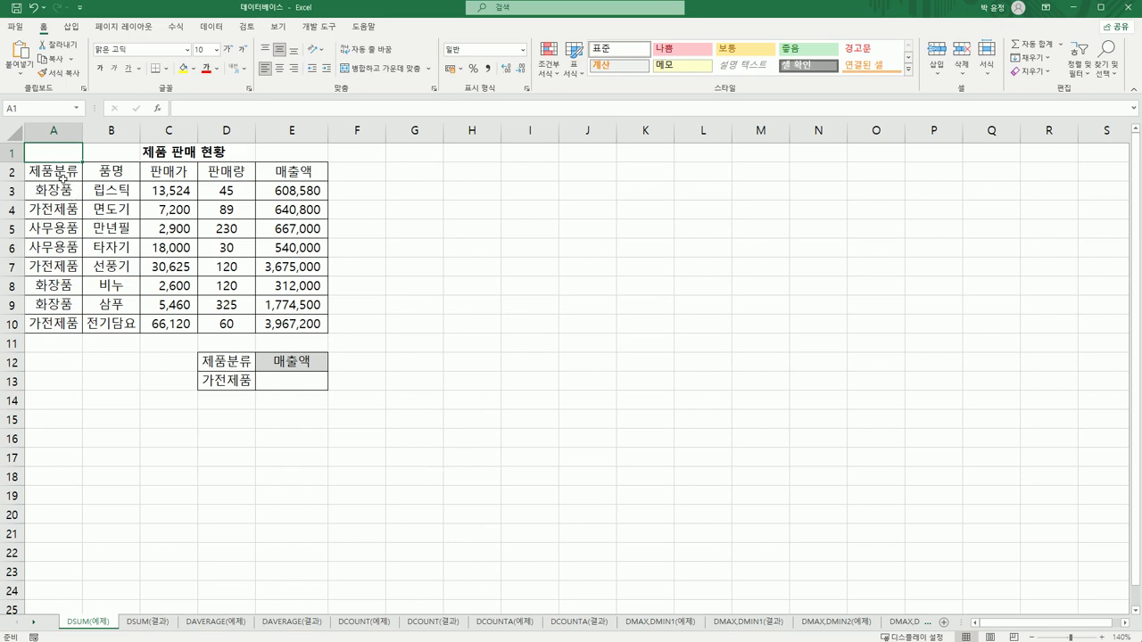
Review the 제품분류 column and select the 가전제품 sales amounts in E4, E7 and E10 together to check their total
{"action": "left_click_drag", "start_coordinate": [61, 178], "coordinate": [60, 323]}
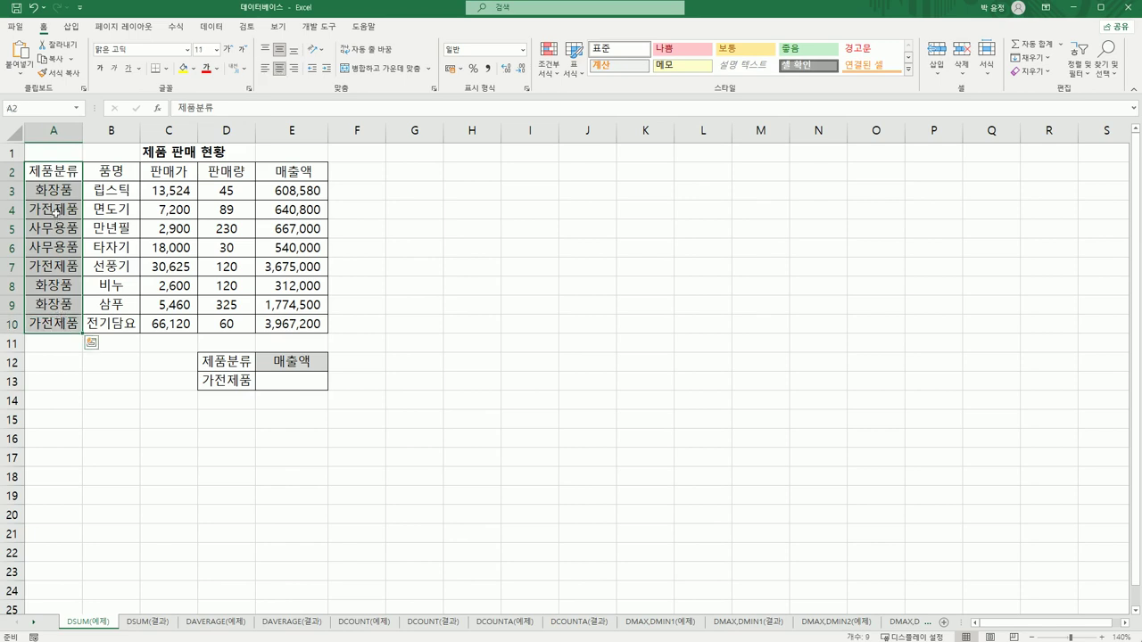
{"action": "left_click", "coordinate": [50, 317]}
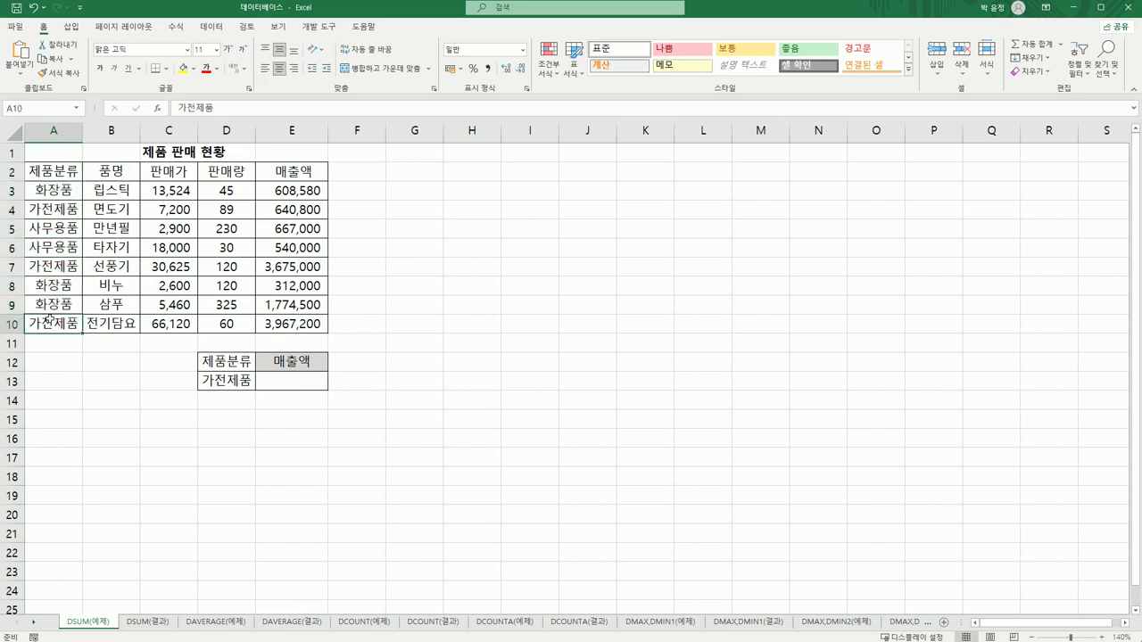
{"action": "left_click_drag", "start_coordinate": [65, 216], "coordinate": [292, 211]}
{"action": "left_click", "coordinate": [292, 210]}
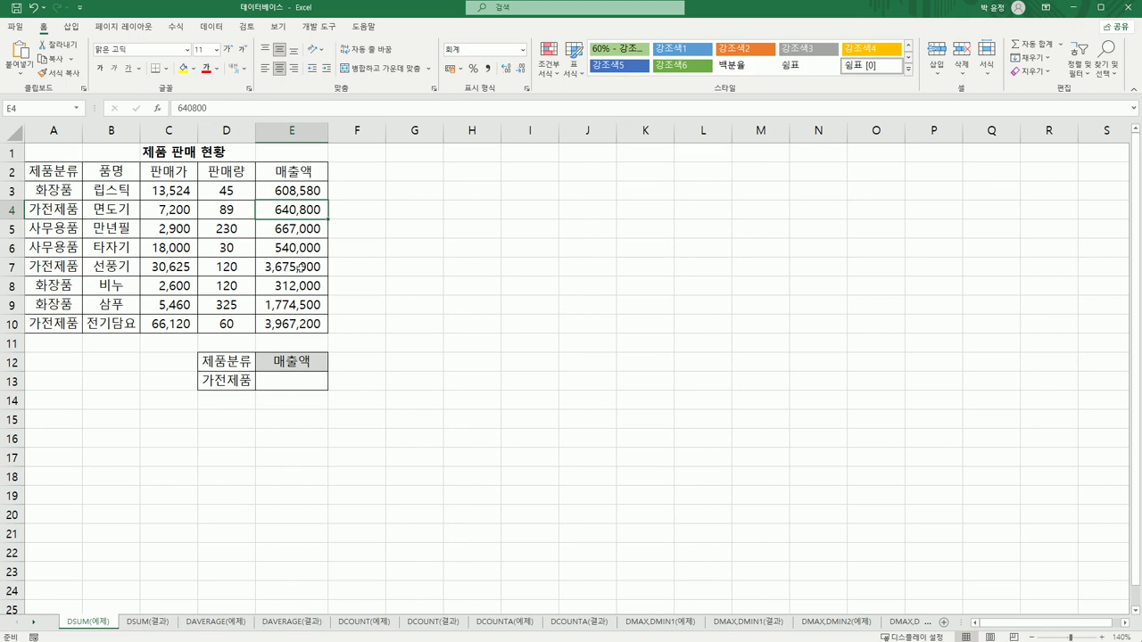
{"action": "left_click", "coordinate": [300, 267], "text": "ctrl"}
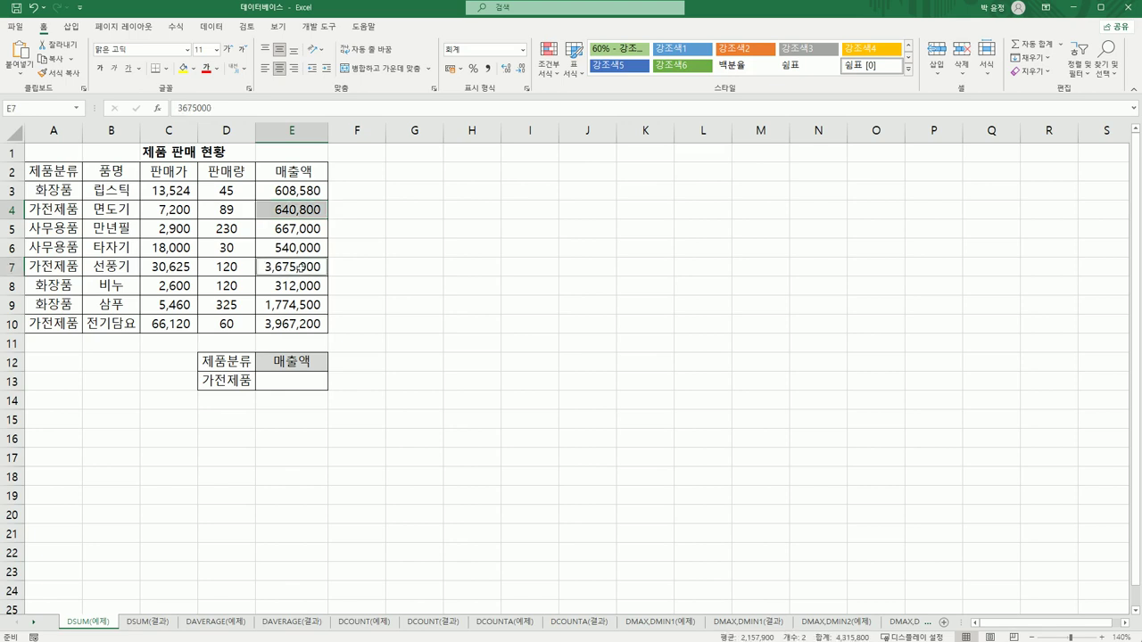
{"action": "left_click", "coordinate": [285, 325], "text": "ctrl"}
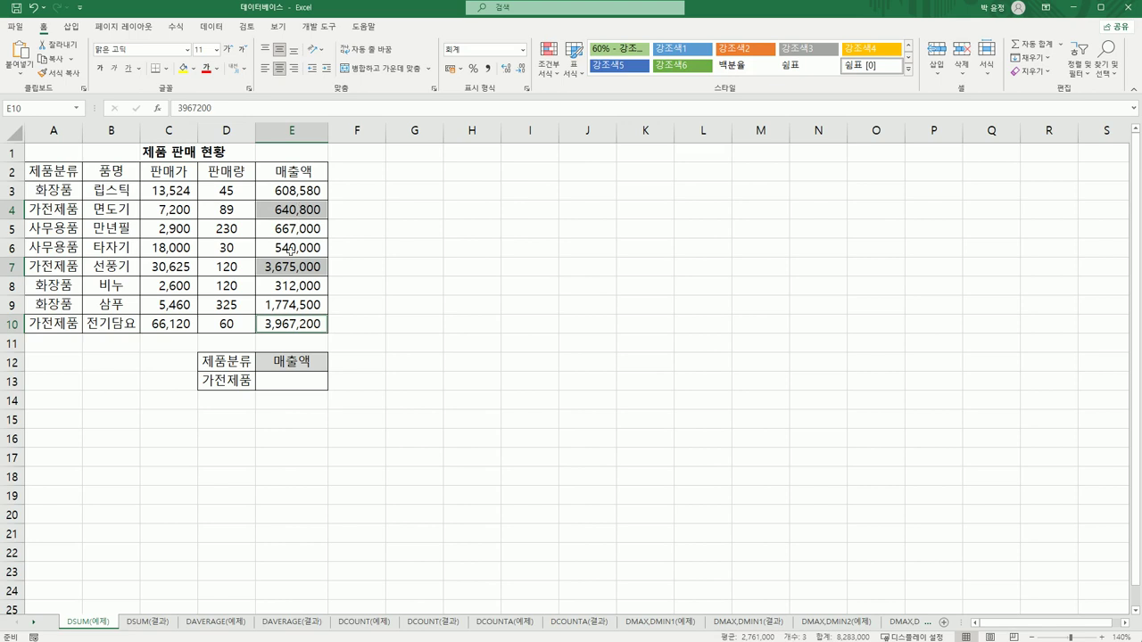
Examine the result cell E13 and the criteria range D12:D13 with its 제품분류 heading and 가전제품 condition
{"action": "left_click", "coordinate": [280, 380]}
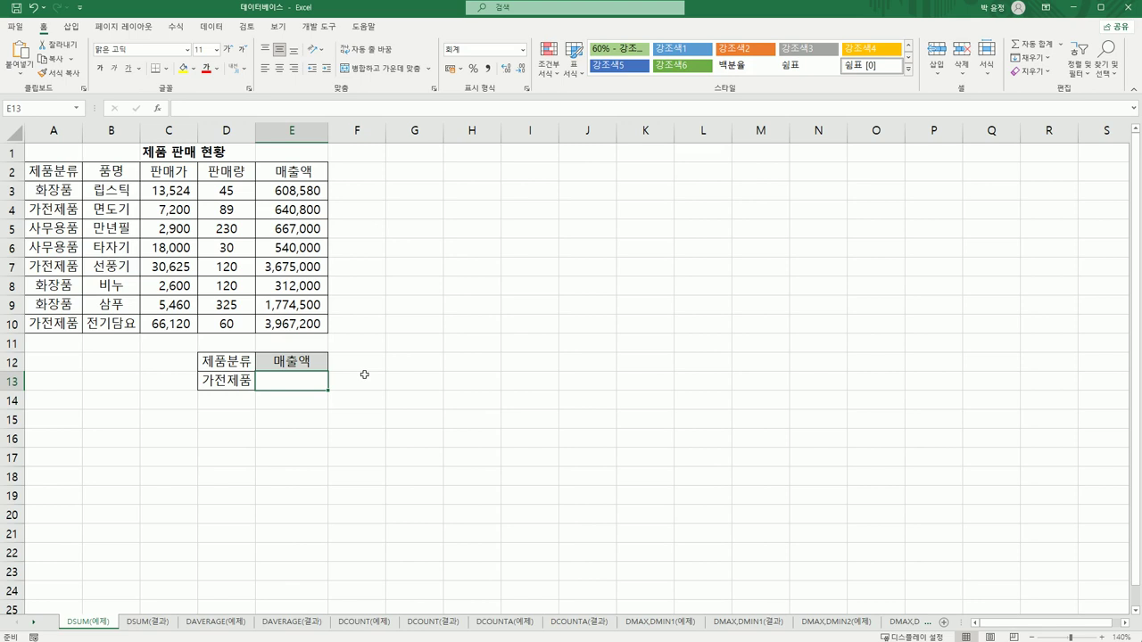
{"action": "left_click", "coordinate": [226, 357]}
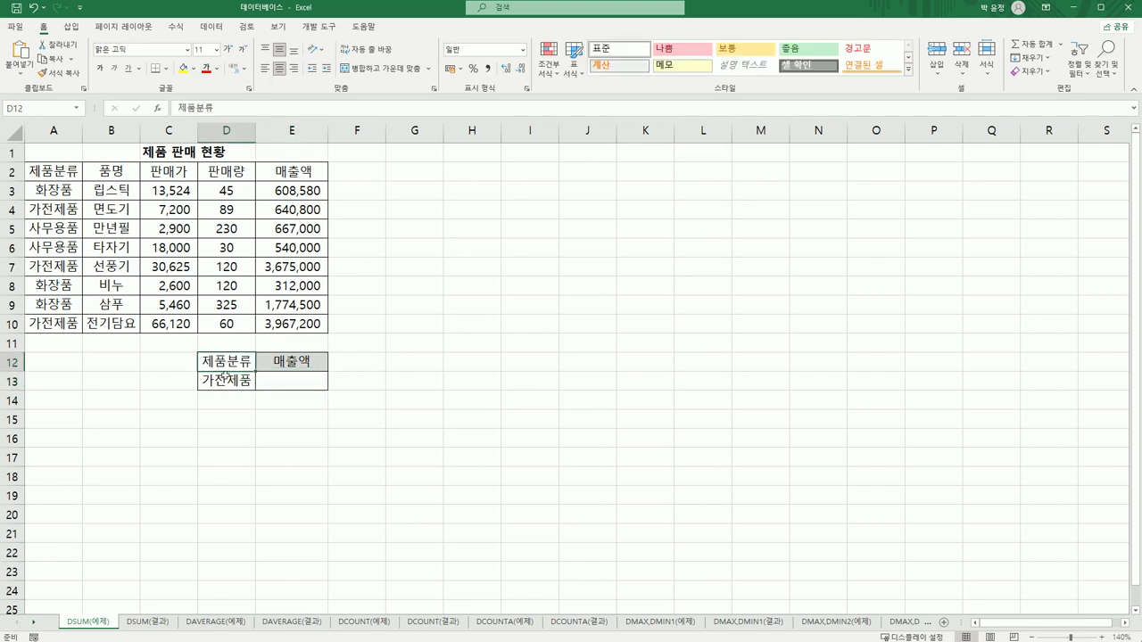
{"action": "left_click", "coordinate": [225, 382]}
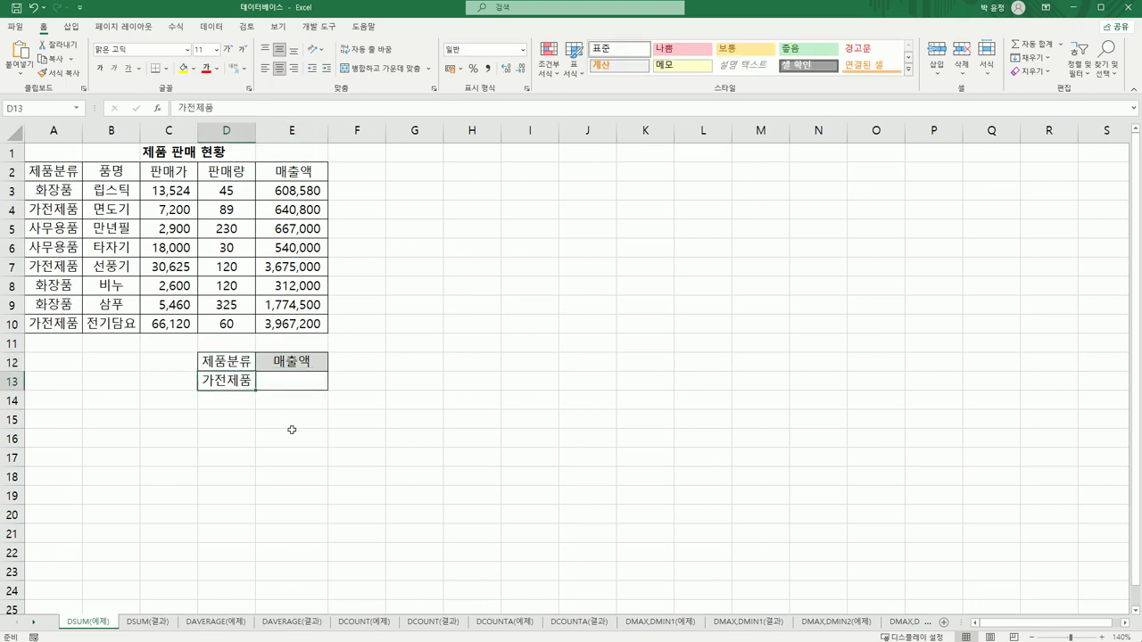
{"action": "left_click_drag", "start_coordinate": [230, 359], "coordinate": [225, 387]}
{"action": "left_click", "coordinate": [389, 419]}
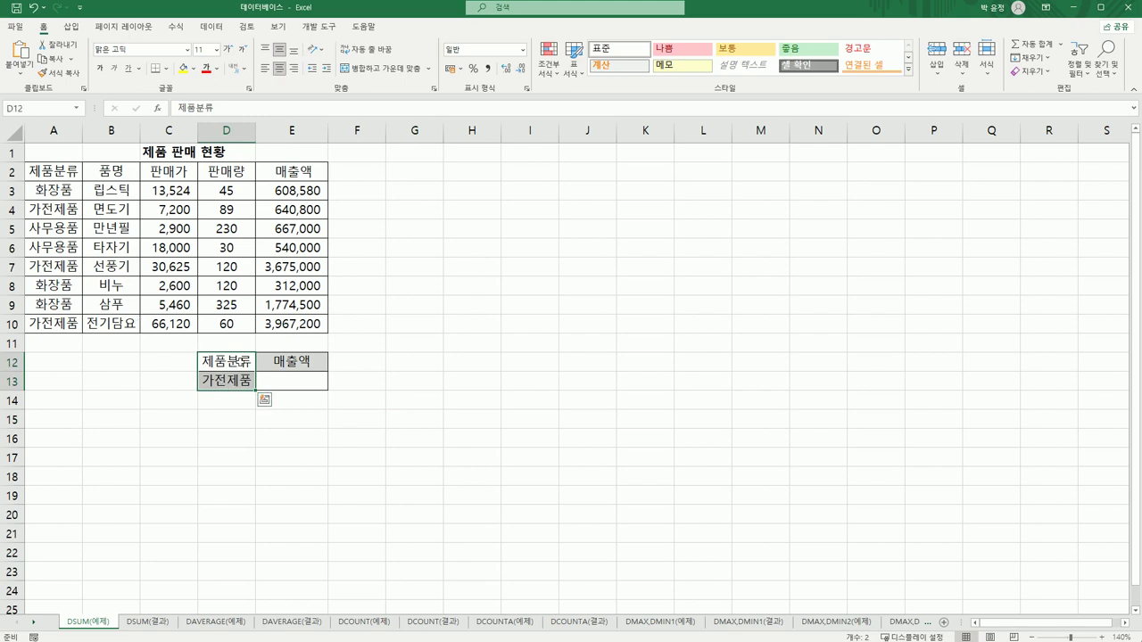
Start a DSUM formula in E13 and open its function arguments
{"action": "left_click", "coordinate": [287, 384]}
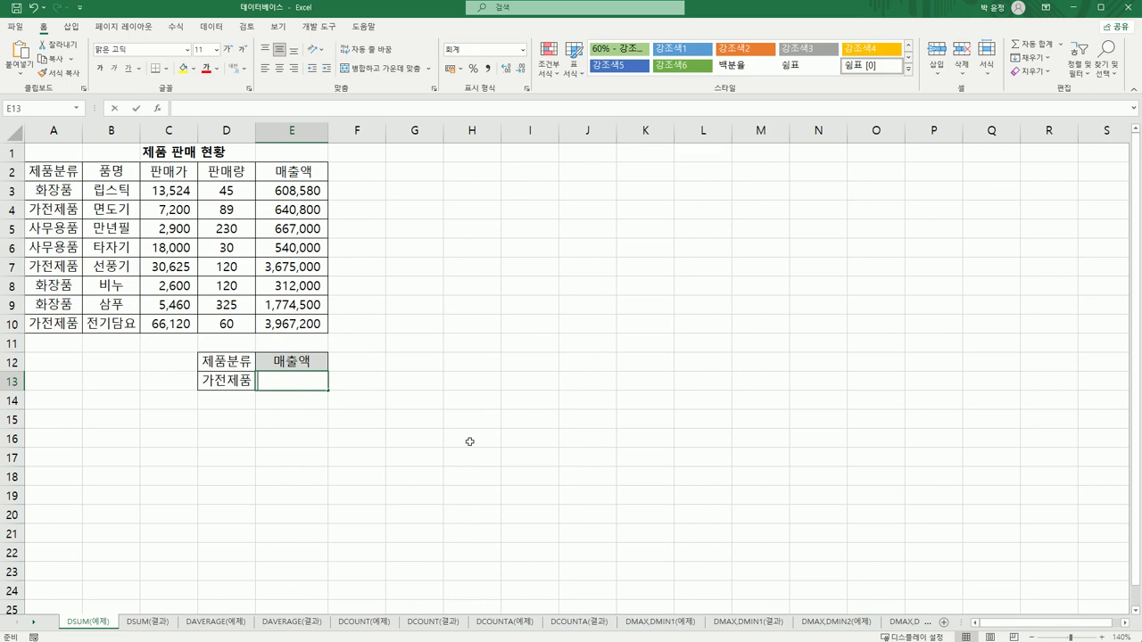
{"action": "type", "text": "=ㅇ"}
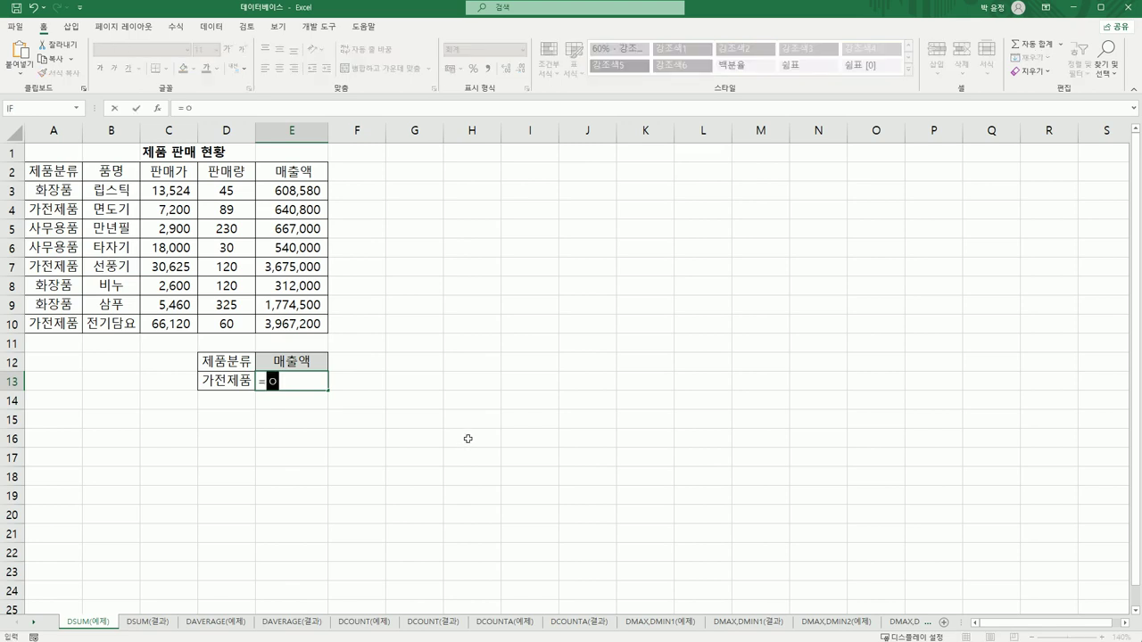
{"action": "key", "text": "BackSpace"}
{"action": "type", "text": "d"}
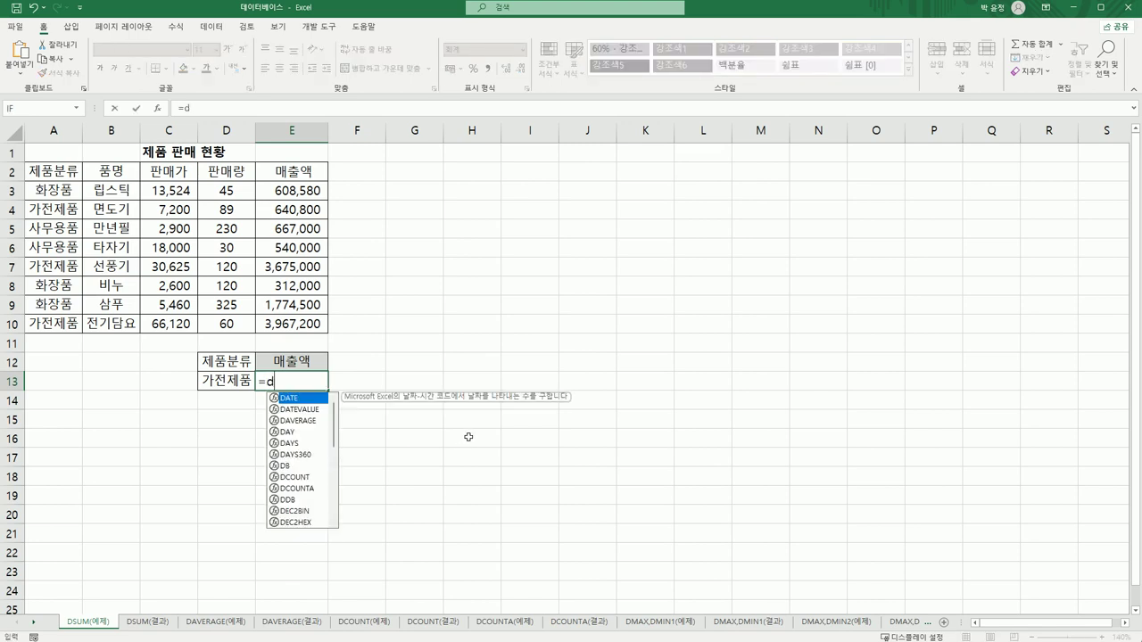
{"action": "type", "text": "s"}
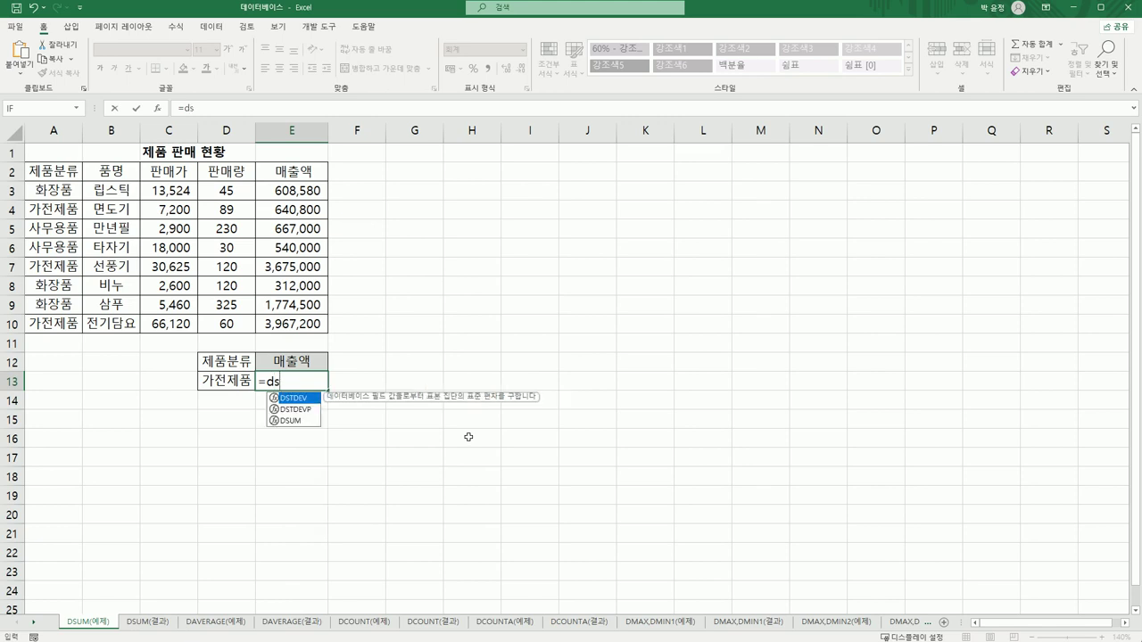
{"action": "double_click", "coordinate": [293, 420]}
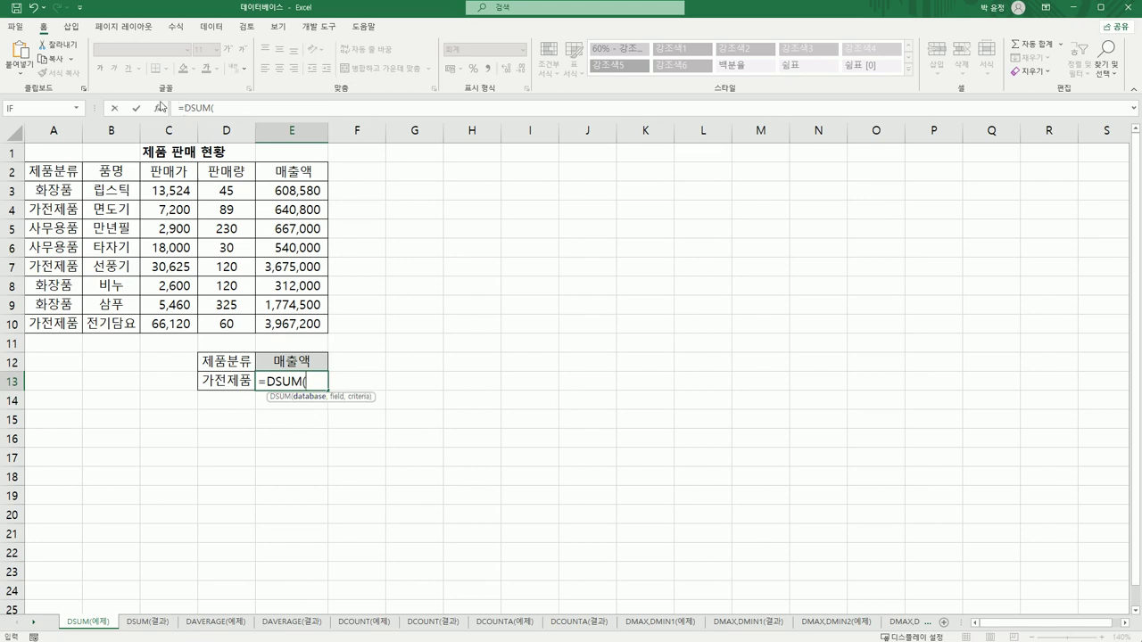
{"action": "left_click", "coordinate": [157, 108]}
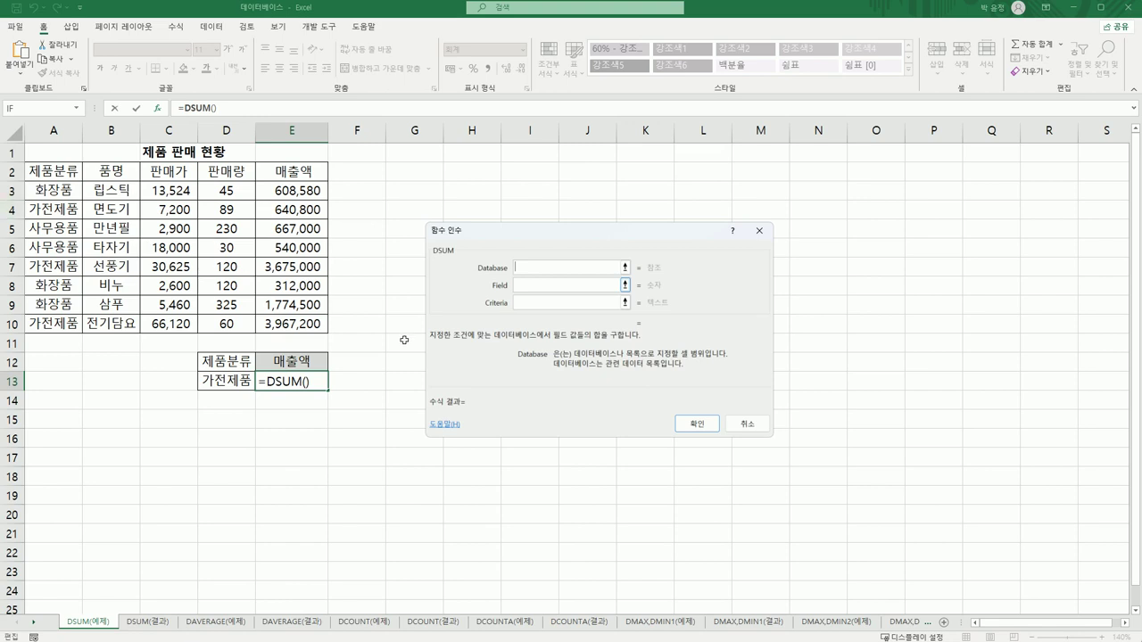
Complete the DSUM function with database A2:E10, field E2 and criteria D12:D13
{"action": "left_click_drag", "start_coordinate": [74, 176], "coordinate": [279, 316]}
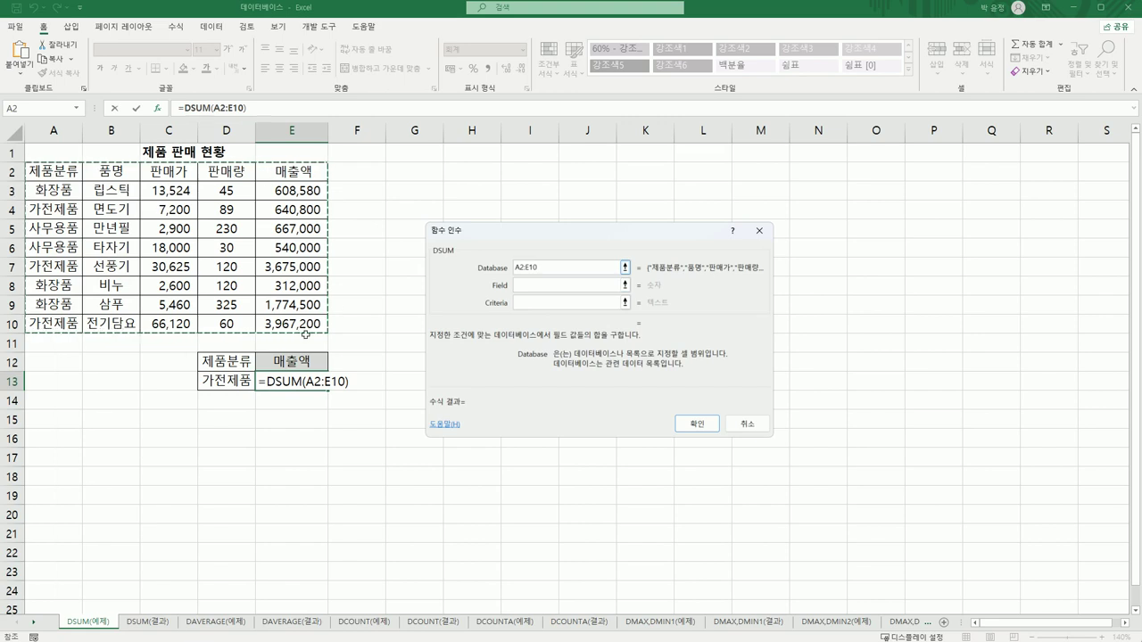
{"action": "left_click", "coordinate": [539, 286]}
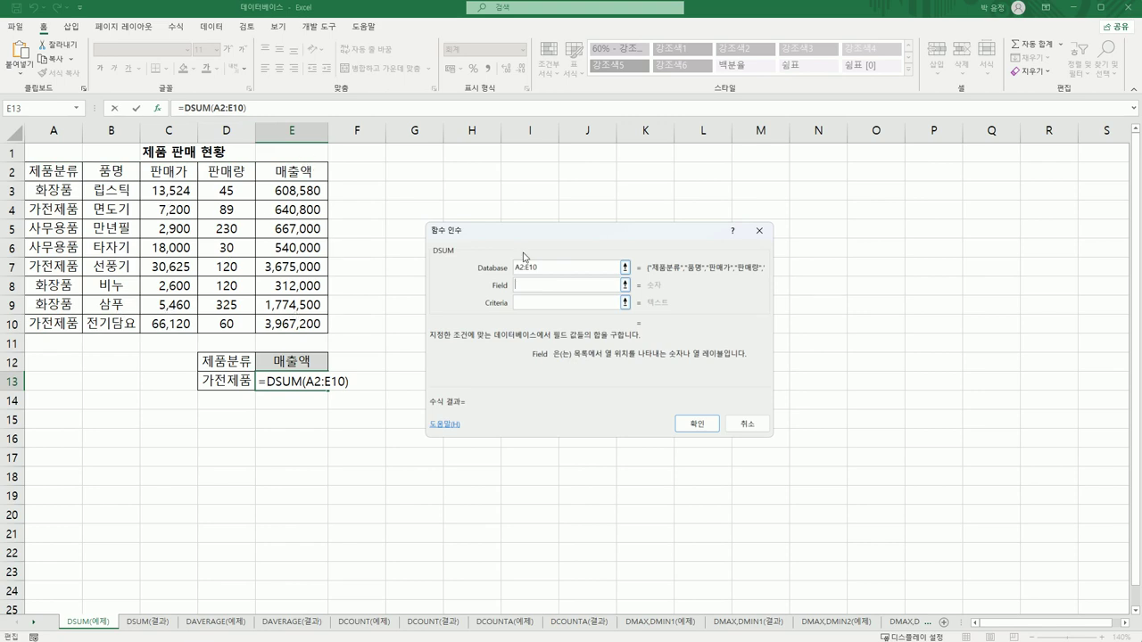
{"action": "type", "text": "5"}
{"action": "key", "text": "BackSpace"}
{"action": "left_click", "coordinate": [304, 174]}
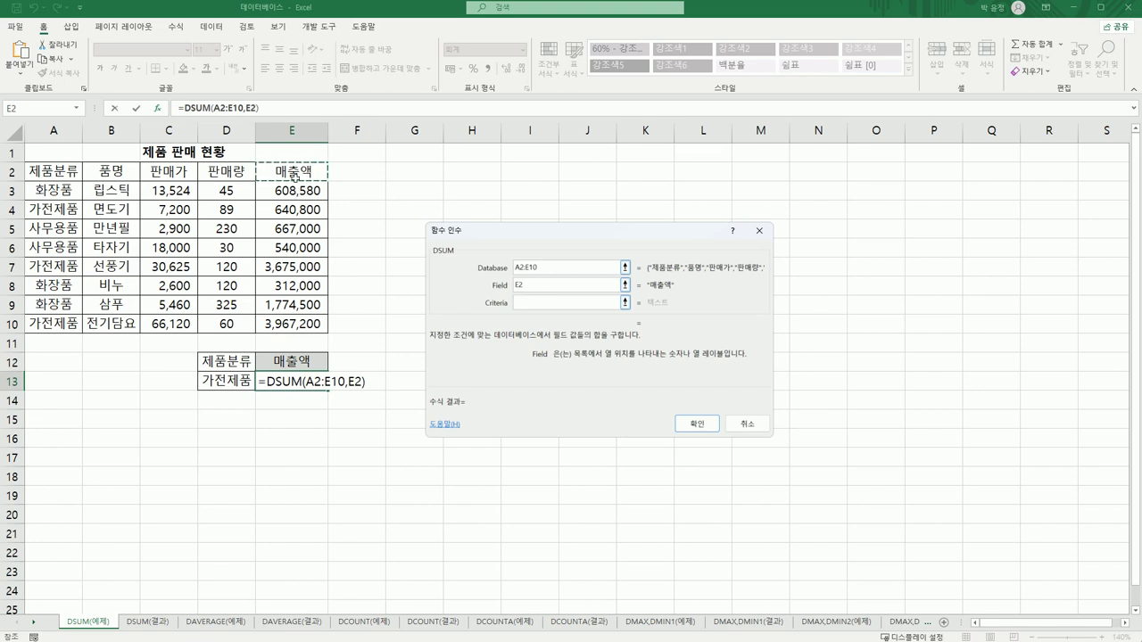
{"action": "left_click", "coordinate": [527, 305]}
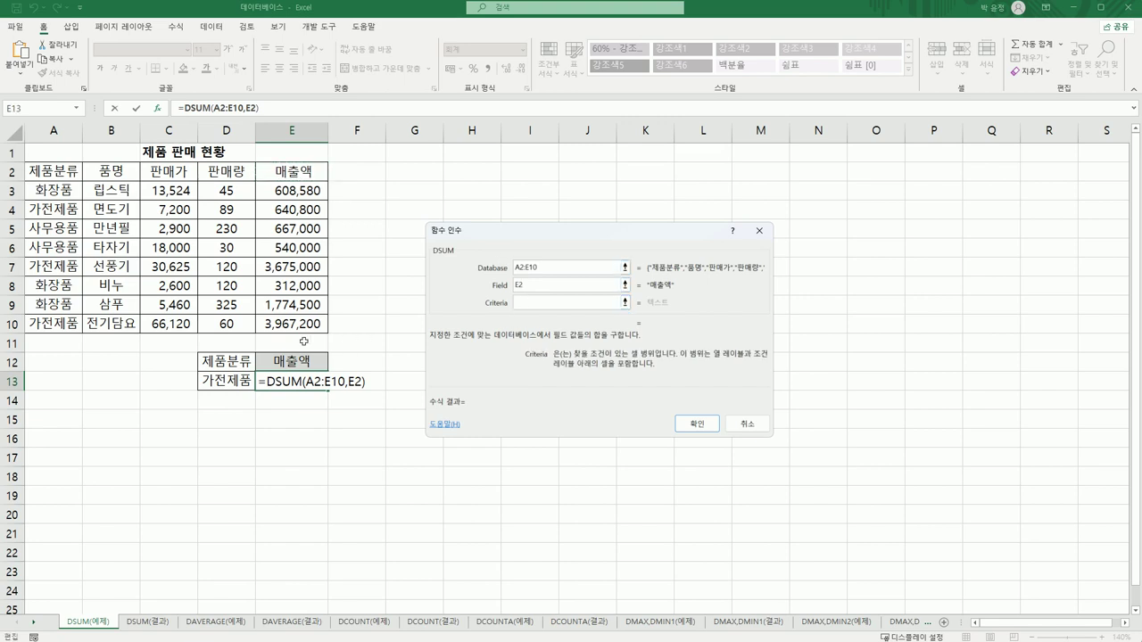
{"action": "left_click_drag", "start_coordinate": [227, 362], "coordinate": [228, 382]}
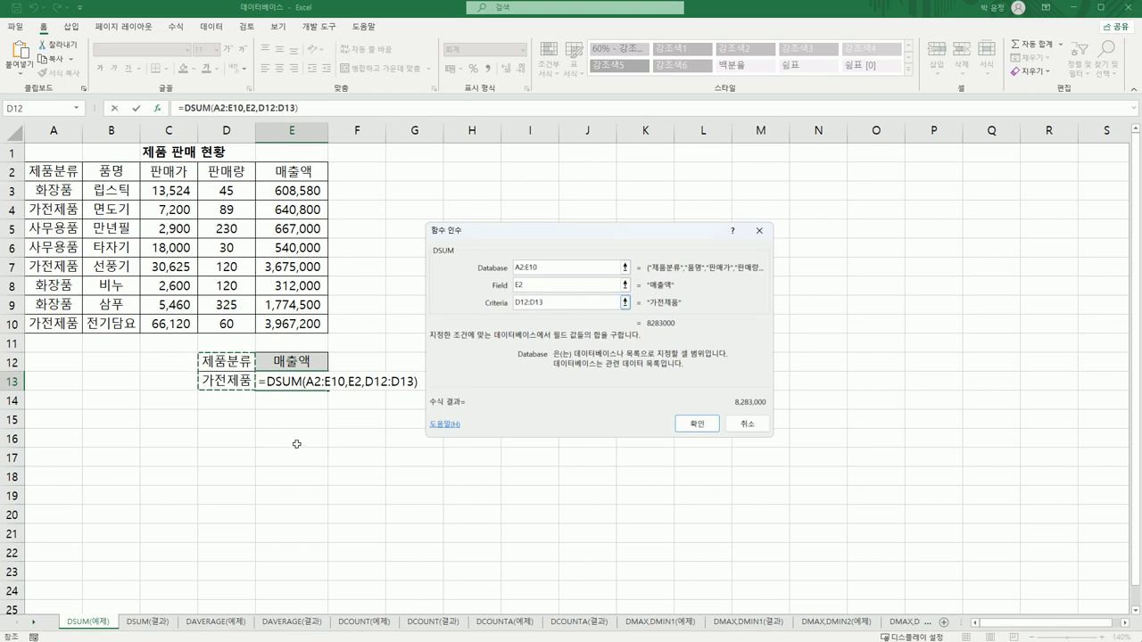
{"action": "left_click", "coordinate": [680, 428]}
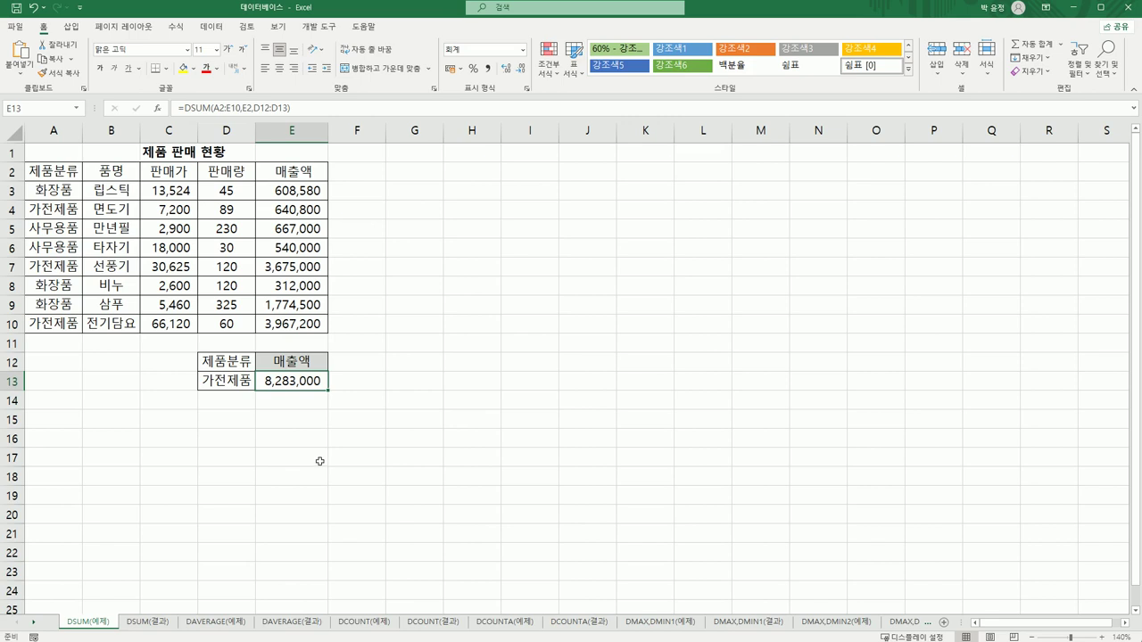
Compare the DSUM(예제) sheet with the DSUM(결과) answer sheet
{"action": "left_click", "coordinate": [153, 622]}
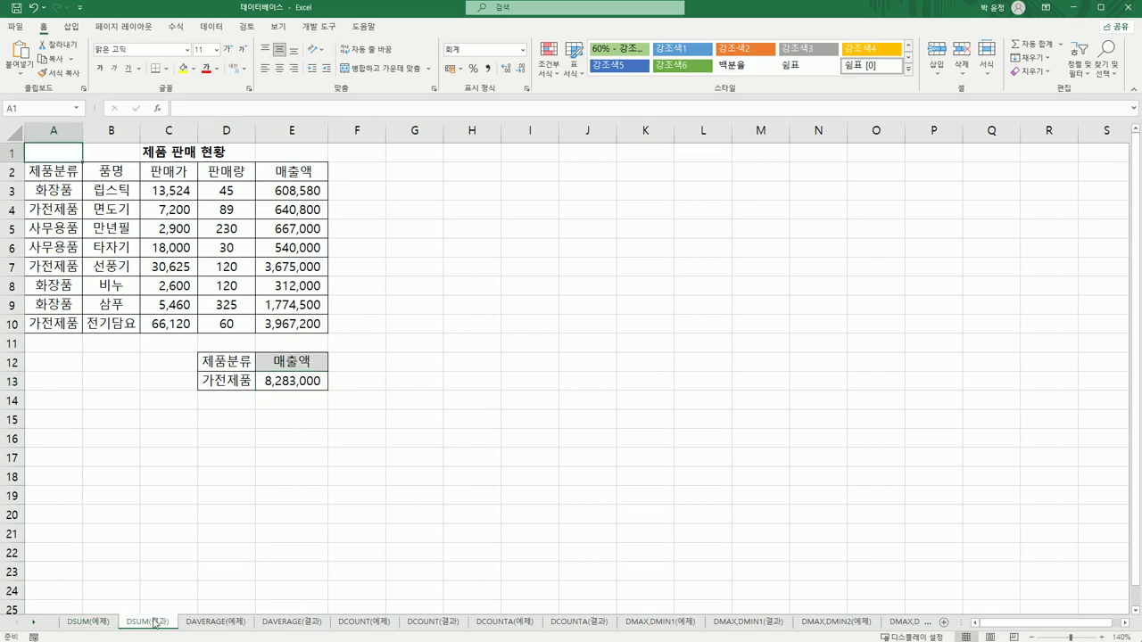
{"action": "left_click", "coordinate": [84, 621]}
{"action": "left_click", "coordinate": [138, 624]}
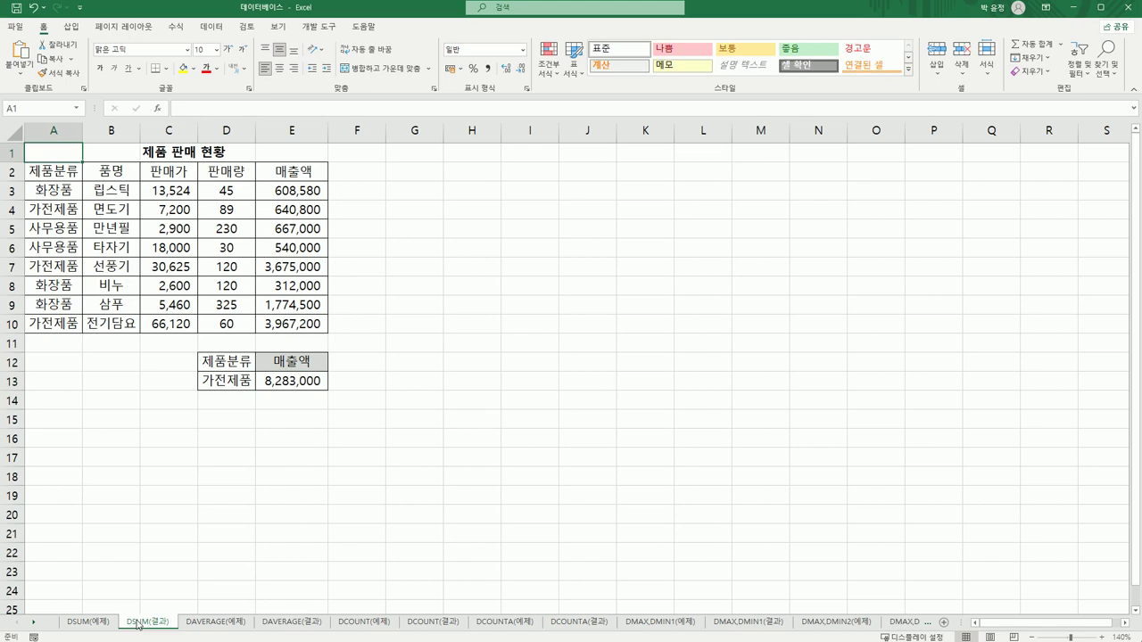
Open the DAVERAGE(예제) sheet and examine cell C10 and the 임대료, 관리비 and 부가세 headings
{"action": "left_click", "coordinate": [211, 622]}
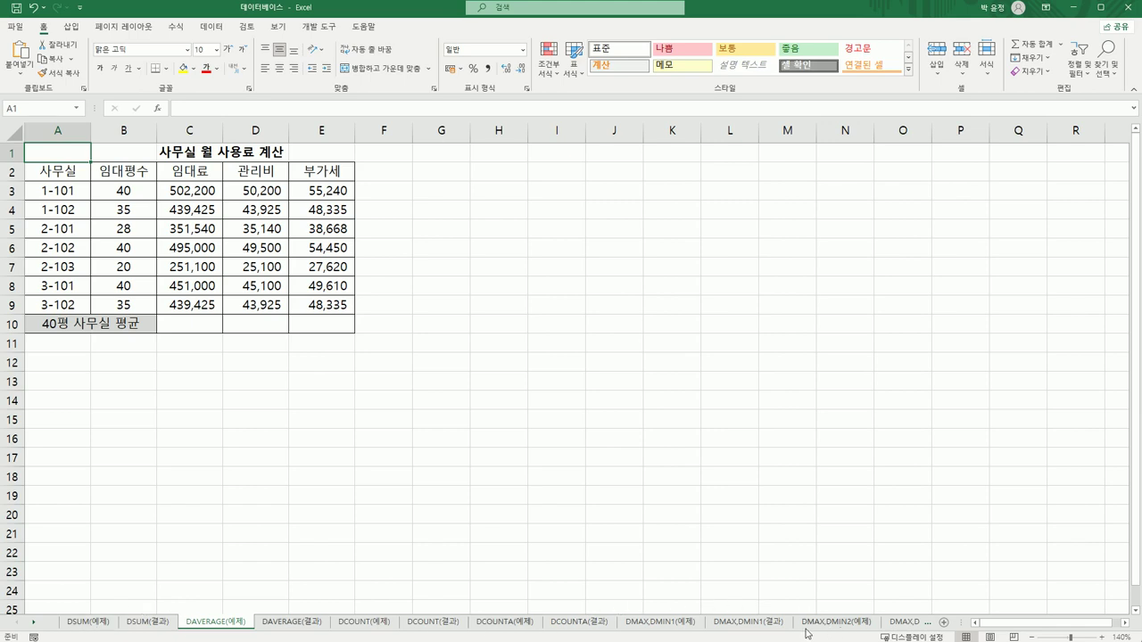
{"action": "left_click", "coordinate": [174, 325]}
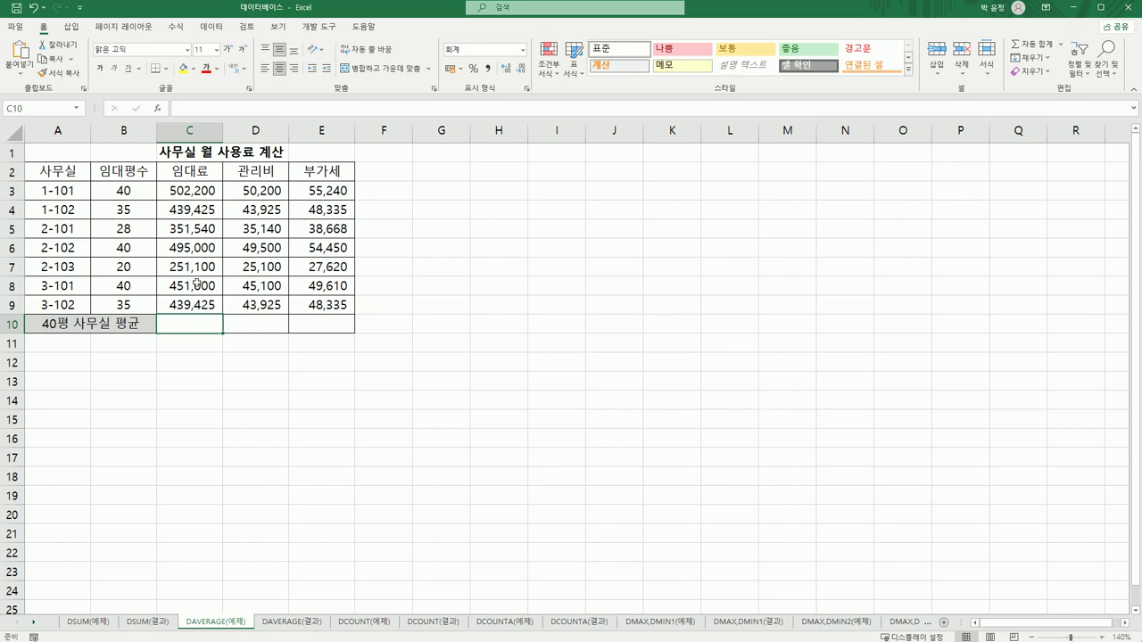
{"action": "left_click", "coordinate": [200, 173]}
{"action": "left_click_drag", "start_coordinate": [222, 173], "coordinate": [321, 171]}
Examine possible criteria ranges for the 40평 average: the empty cells G2:G3 and the 임대평수 cells B2:B3
{"action": "left_click_drag", "start_coordinate": [443, 174], "coordinate": [446, 193]}
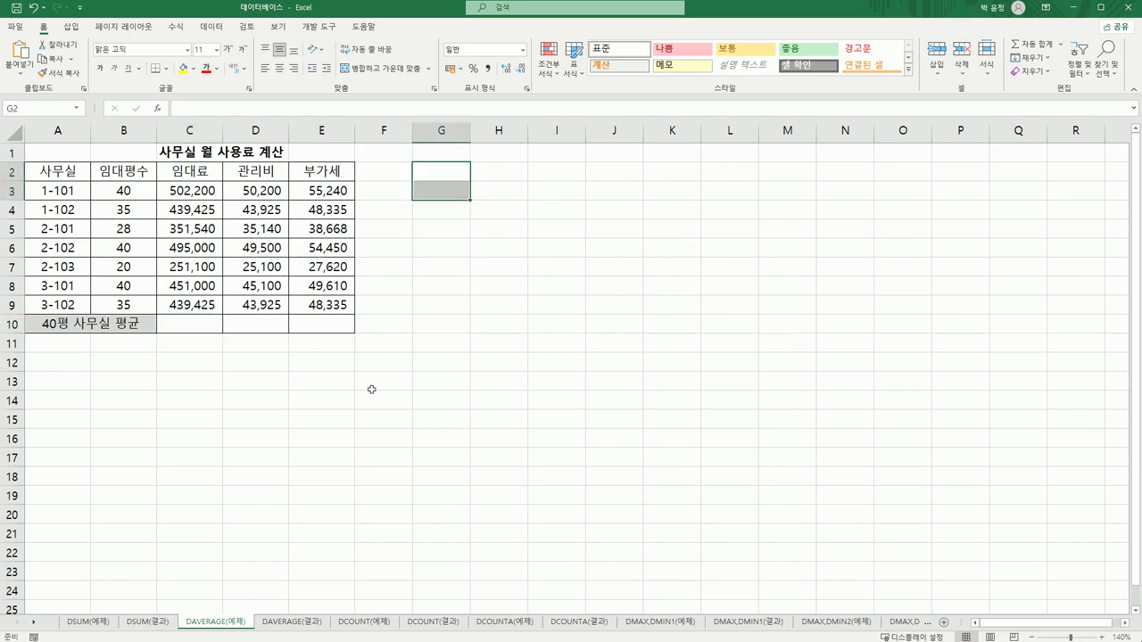
{"action": "left_click_drag", "start_coordinate": [441, 170], "coordinate": [436, 196]}
{"action": "left_click_drag", "start_coordinate": [78, 166], "coordinate": [295, 320]}
{"action": "left_click", "coordinate": [442, 417]}
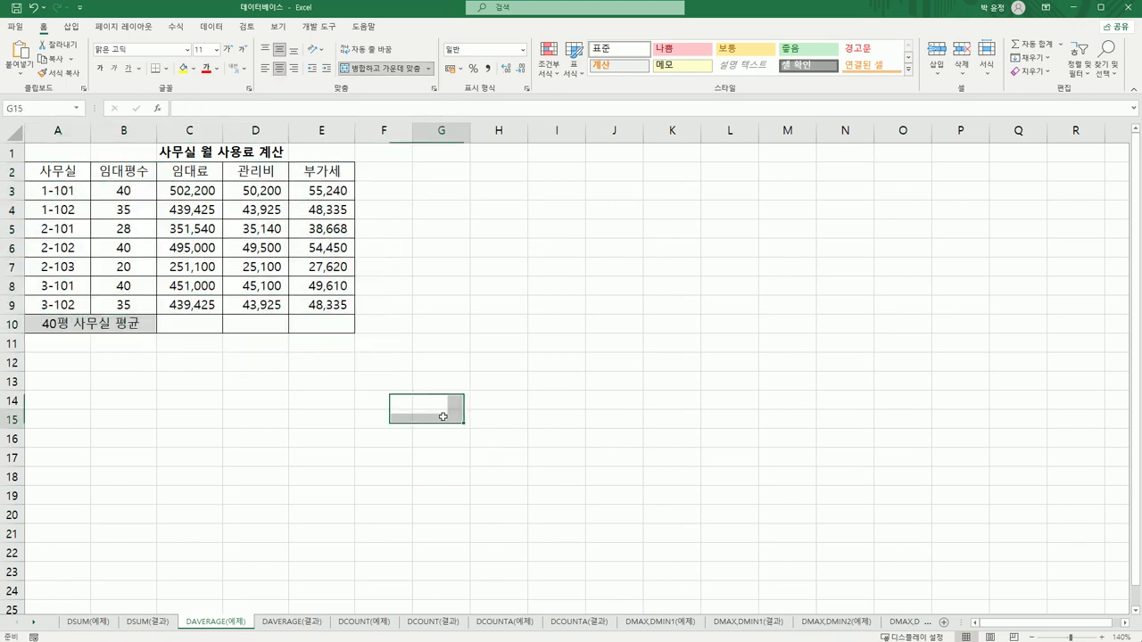
{"action": "left_click", "coordinate": [129, 171]}
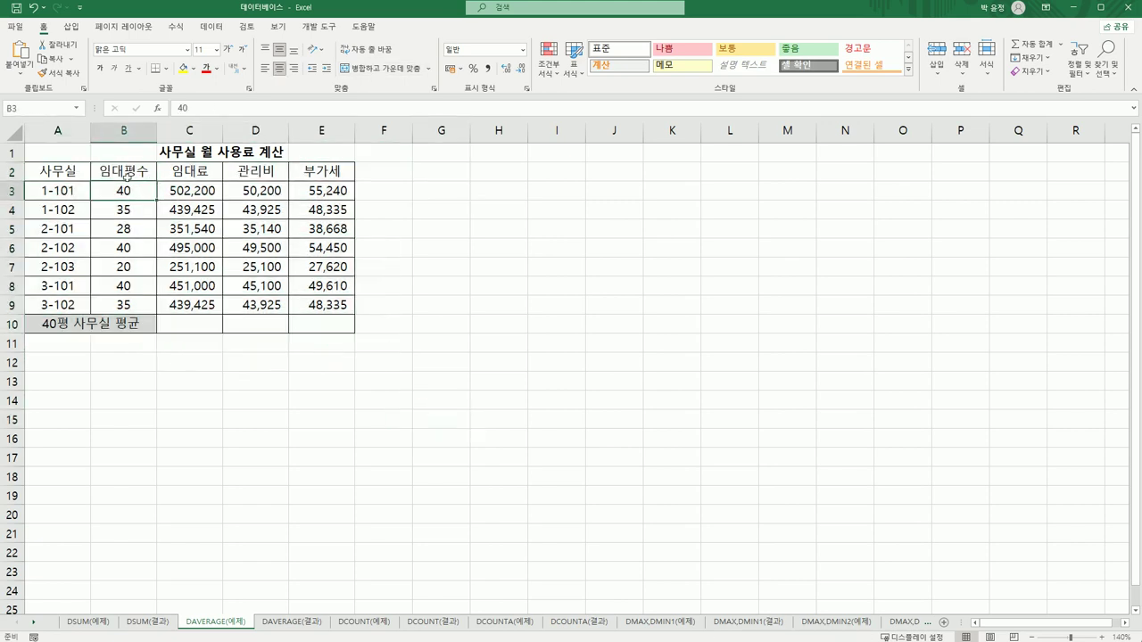
{"action": "left_click", "coordinate": [126, 189], "text": "shift"}
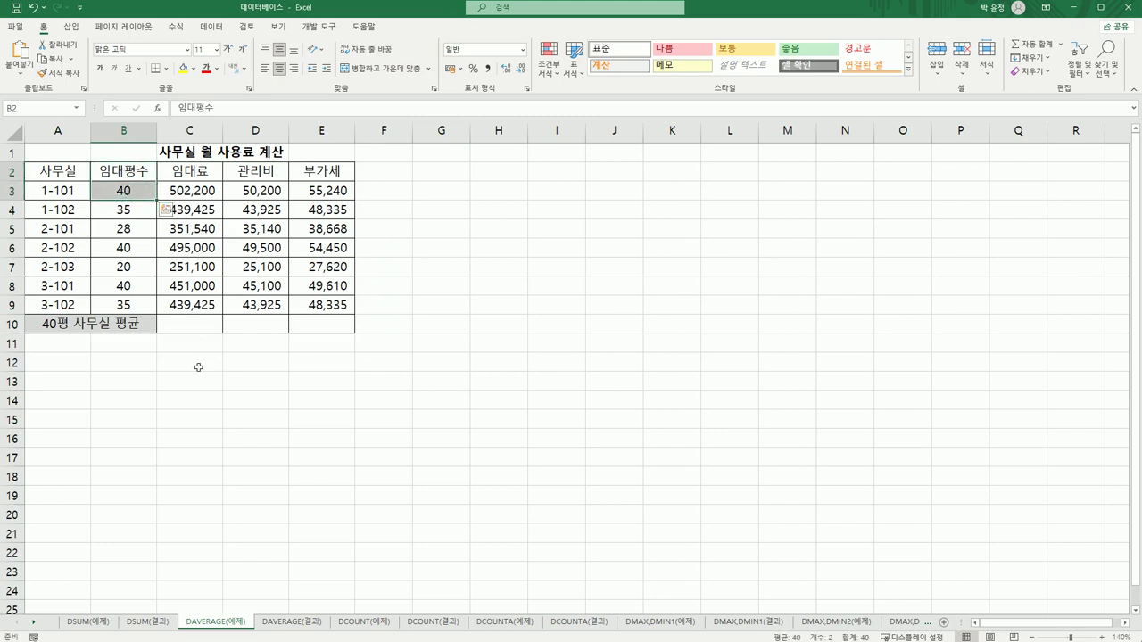
Start a DAVERAGE formula in C10 and open its function arguments
{"action": "left_click", "coordinate": [197, 325]}
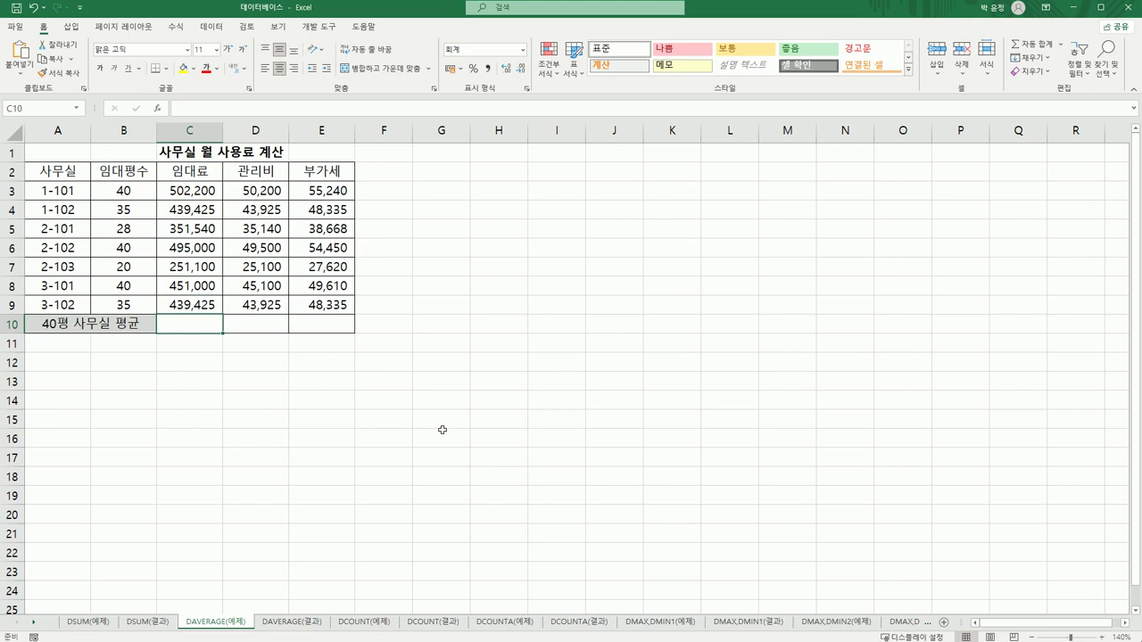
{"action": "type", "text": "="}
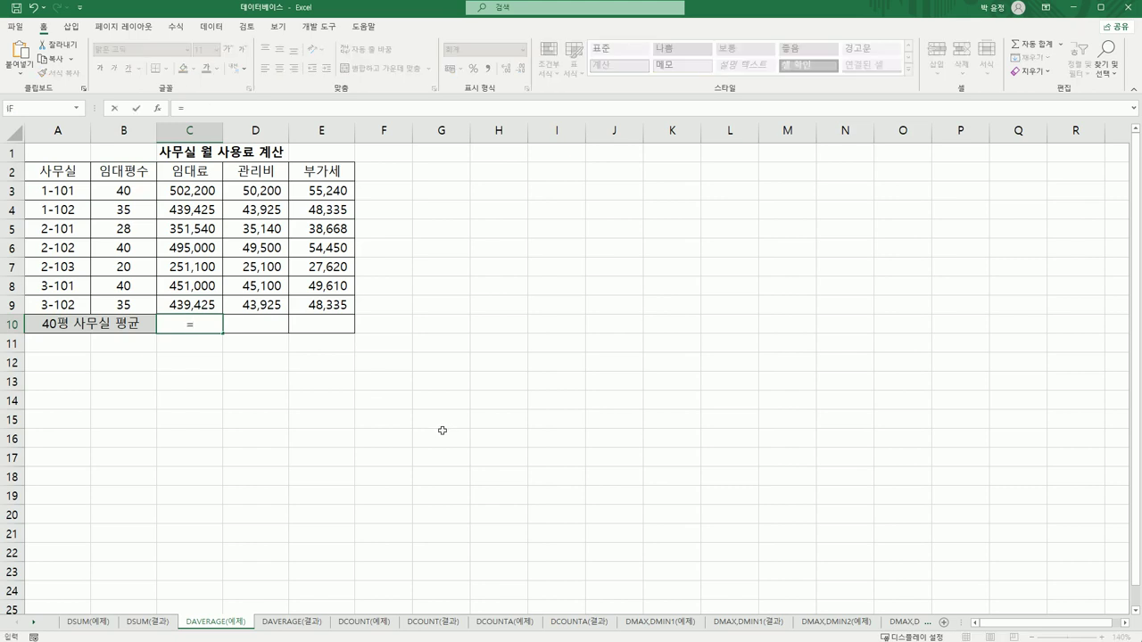
{"action": "type", "text": "d"}
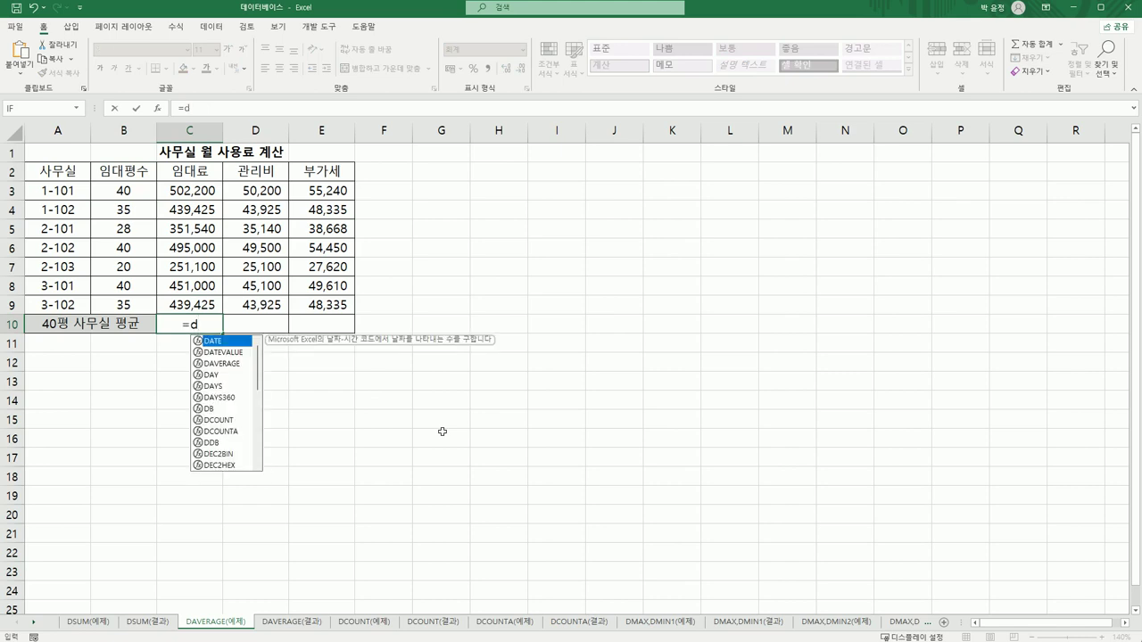
{"action": "left_click", "coordinate": [236, 366]}
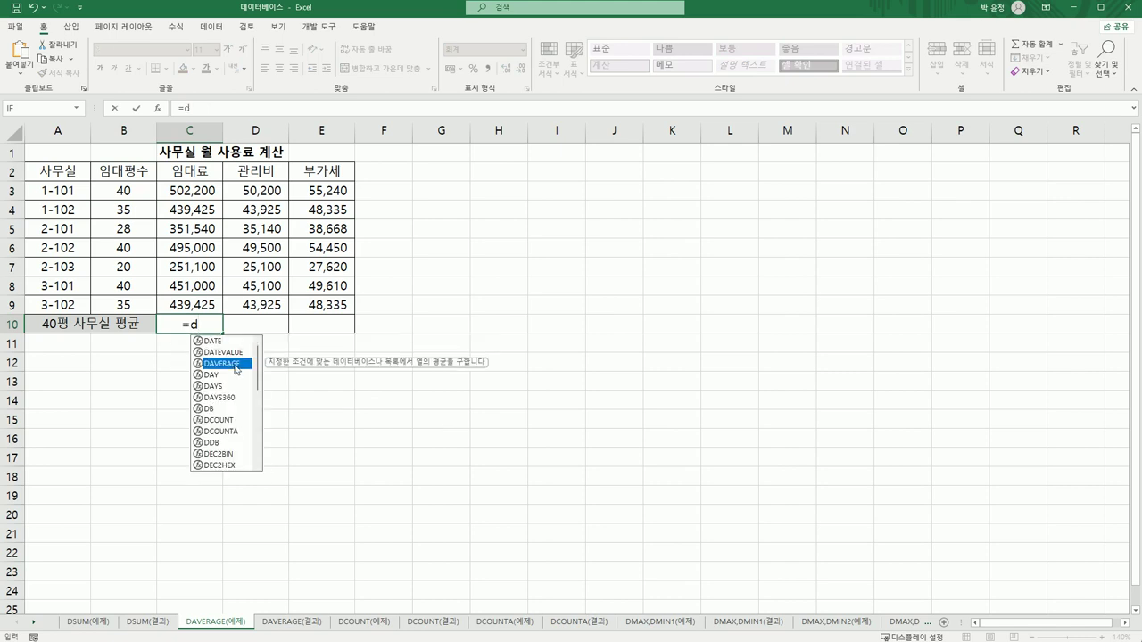
{"action": "double_click", "coordinate": [237, 366]}
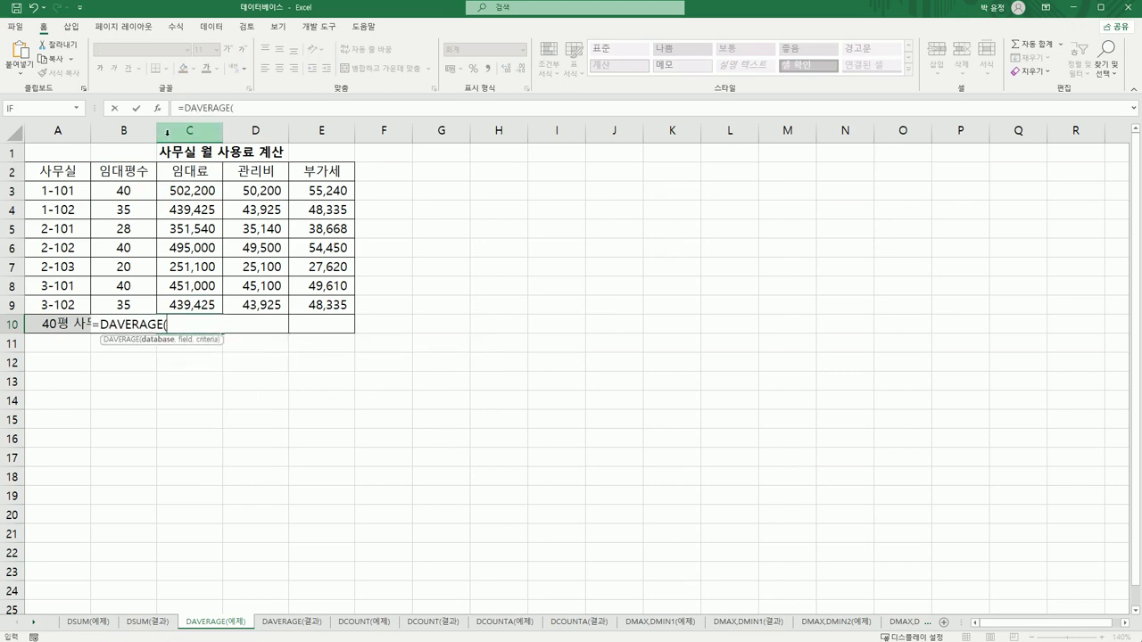
{"action": "left_click", "coordinate": [157, 108]}
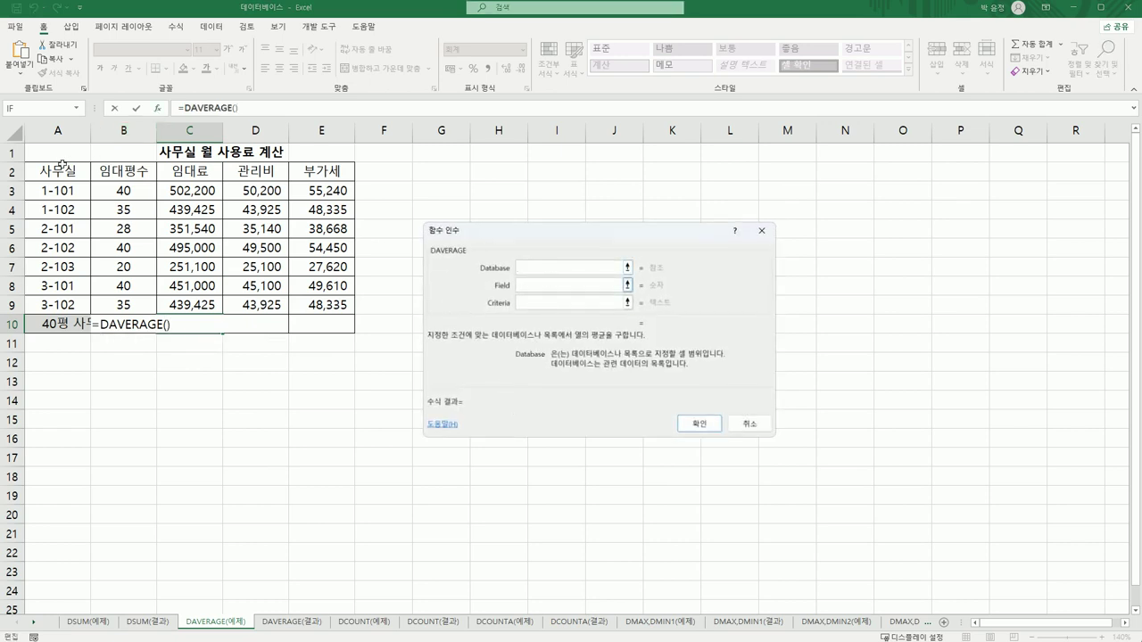
Complete the C10 DAVERAGE formula with database A2:E9, field C2 and criteria B2:B3
{"action": "left_click_drag", "start_coordinate": [62, 165], "coordinate": [306, 304]}
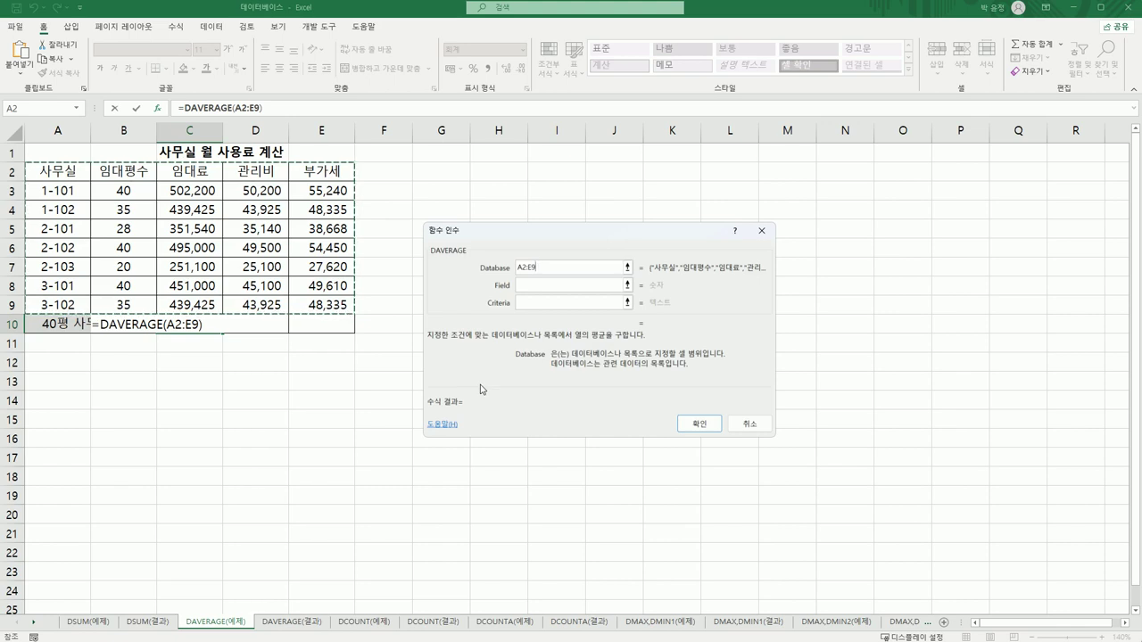
{"action": "key", "text": "Tab"}
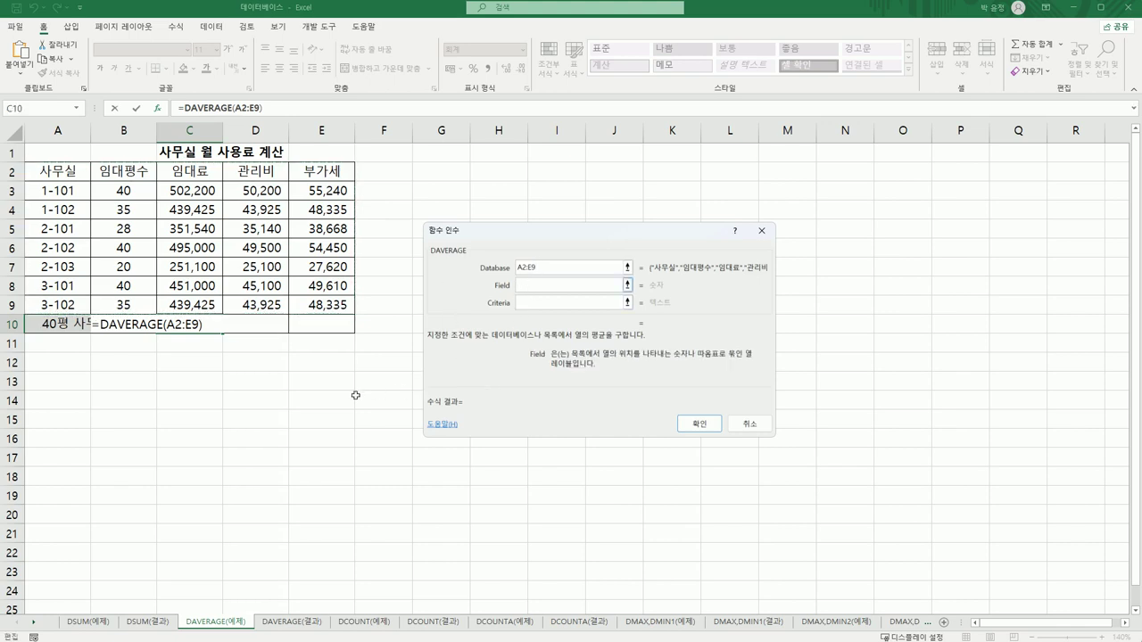
{"action": "left_click", "coordinate": [195, 178]}
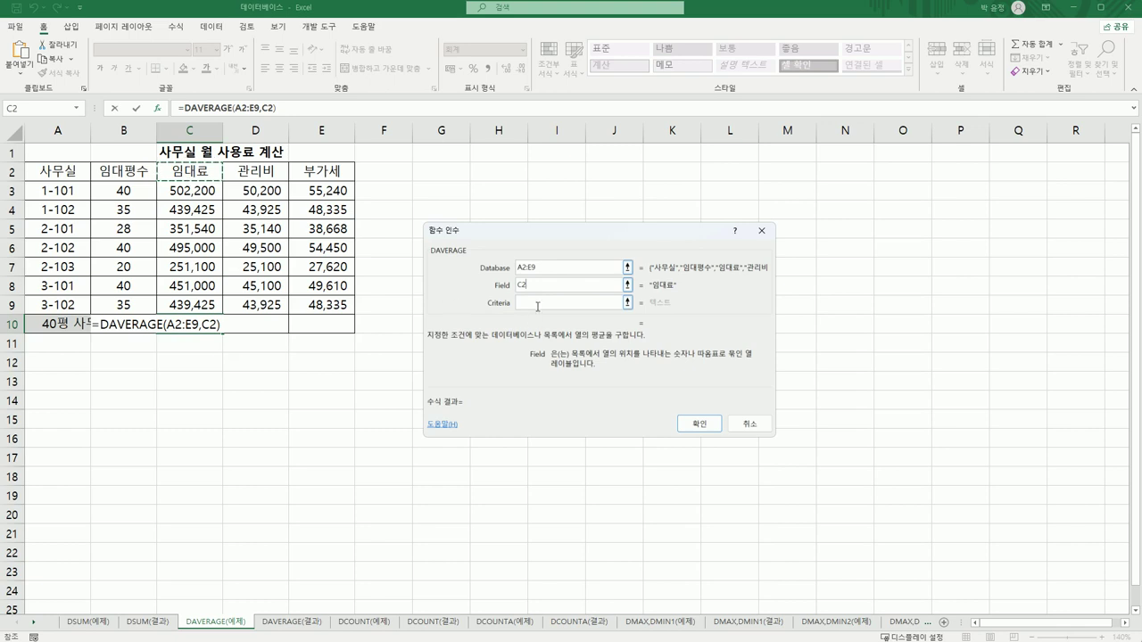
{"action": "key", "text": "Tab"}
{"action": "left_click_drag", "start_coordinate": [120, 171], "coordinate": [123, 192]}
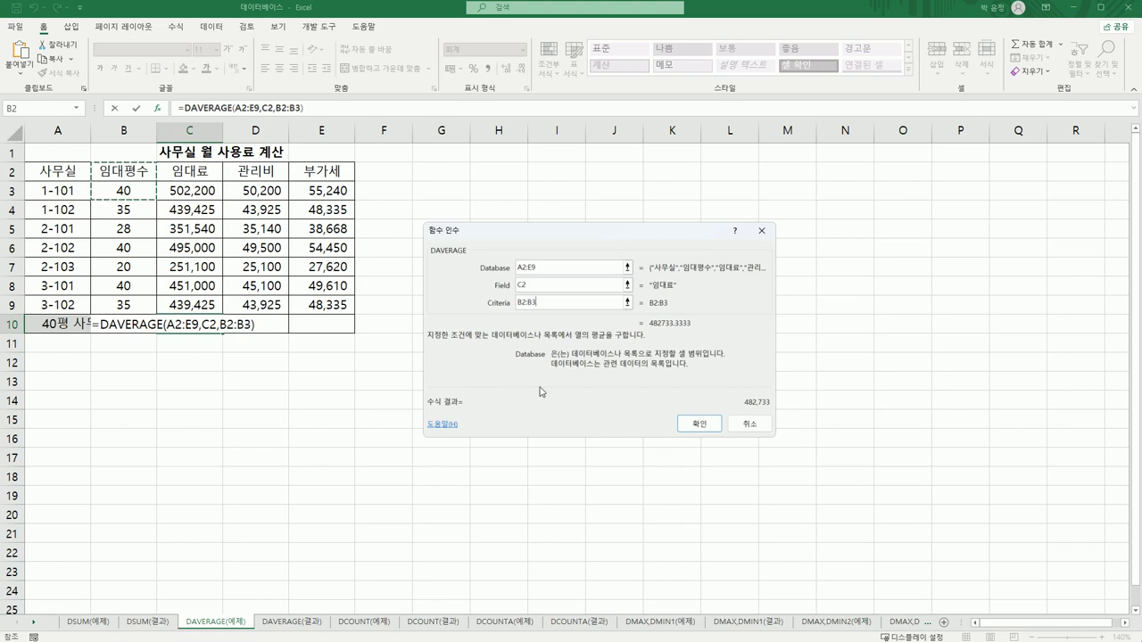
{"action": "left_click", "coordinate": [683, 423]}
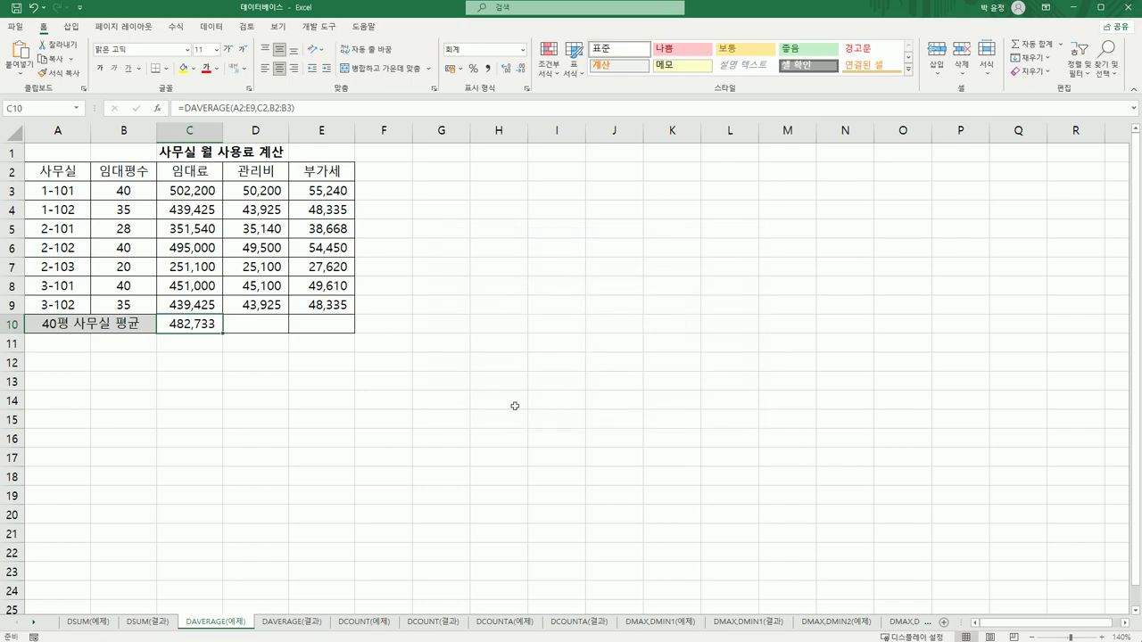
Try filling the C10 formula across to E10 and inspect the ranges that E10's formula refers to
{"action": "left_click_drag", "start_coordinate": [223, 333], "coordinate": [352, 334]}
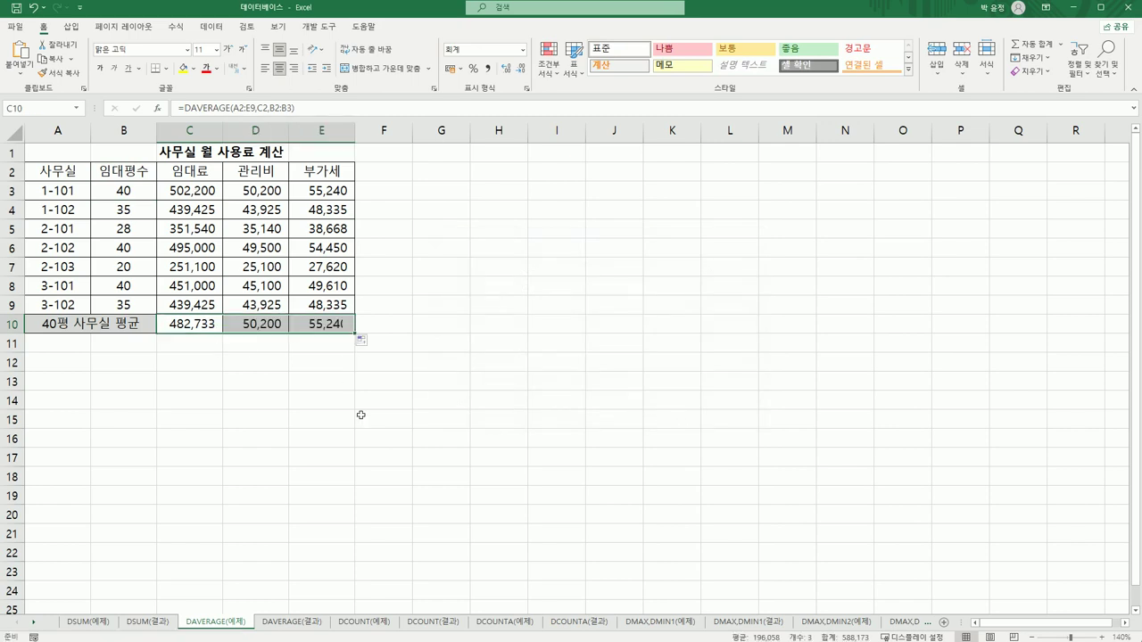
{"action": "left_click", "coordinate": [323, 325]}
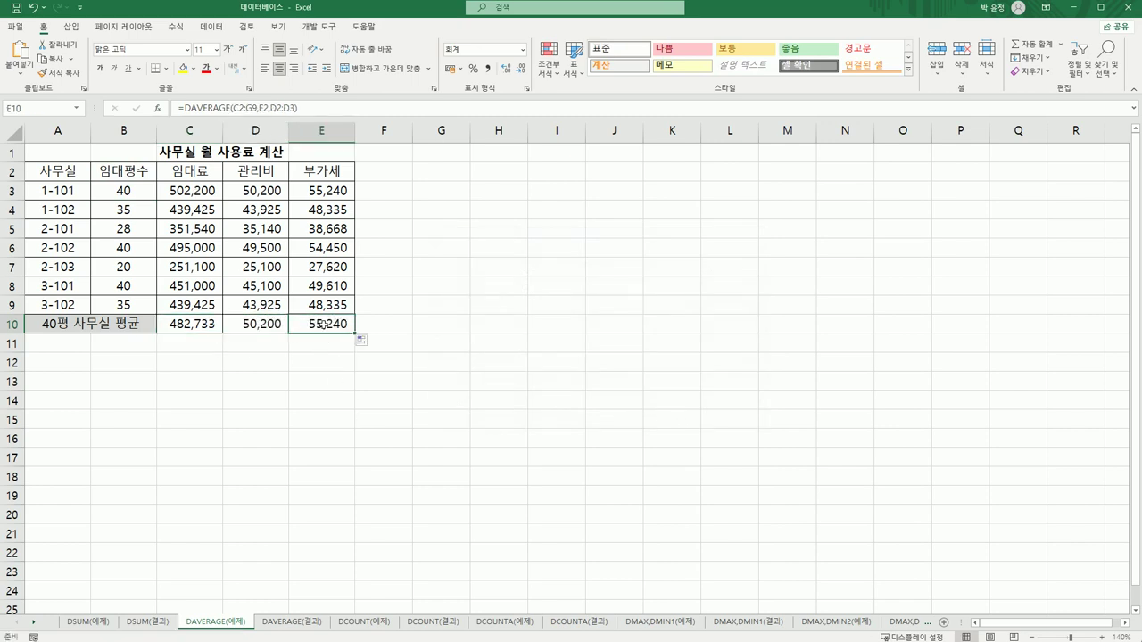
{"action": "left_click", "coordinate": [307, 105]}
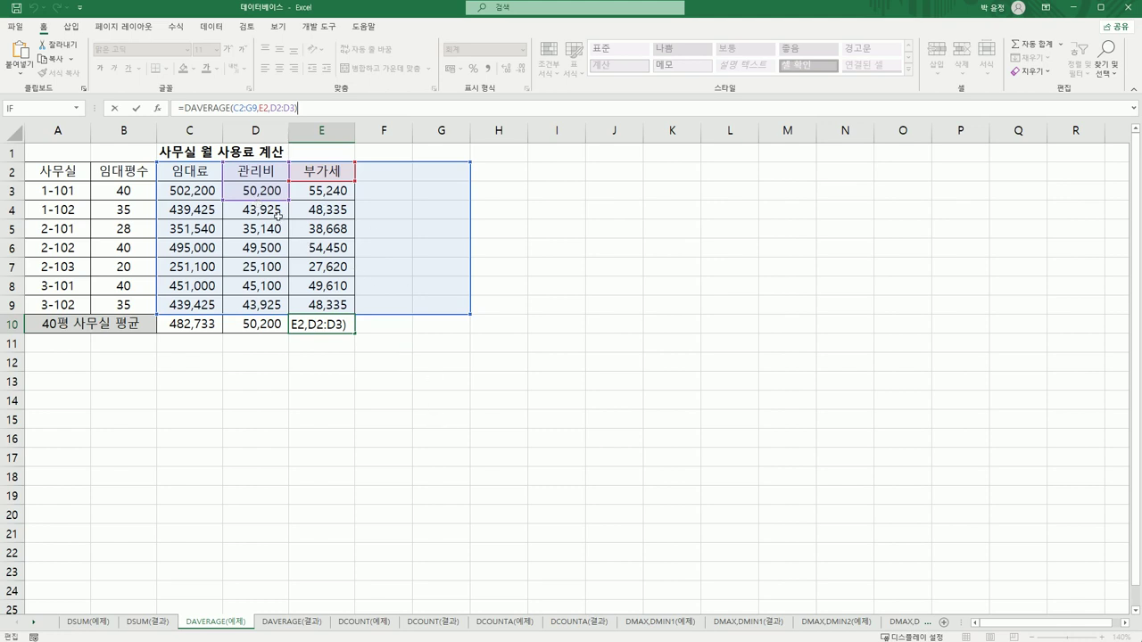
{"action": "key", "text": "ctrl+Return"}
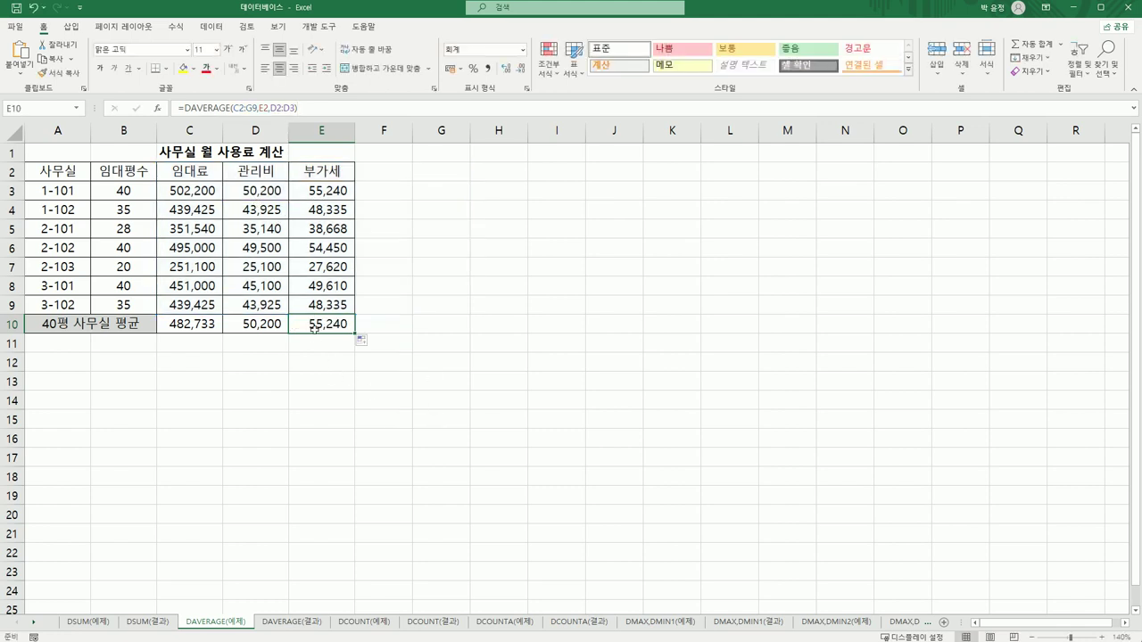
{"action": "left_click", "coordinate": [321, 191]}
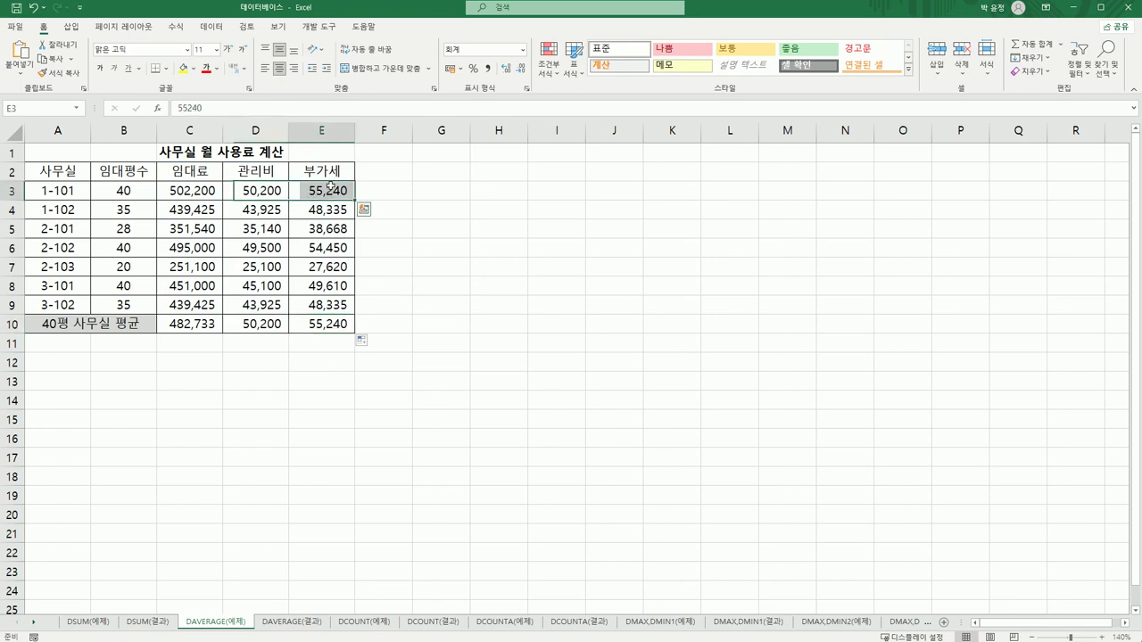
{"action": "left_click", "coordinate": [326, 327]}
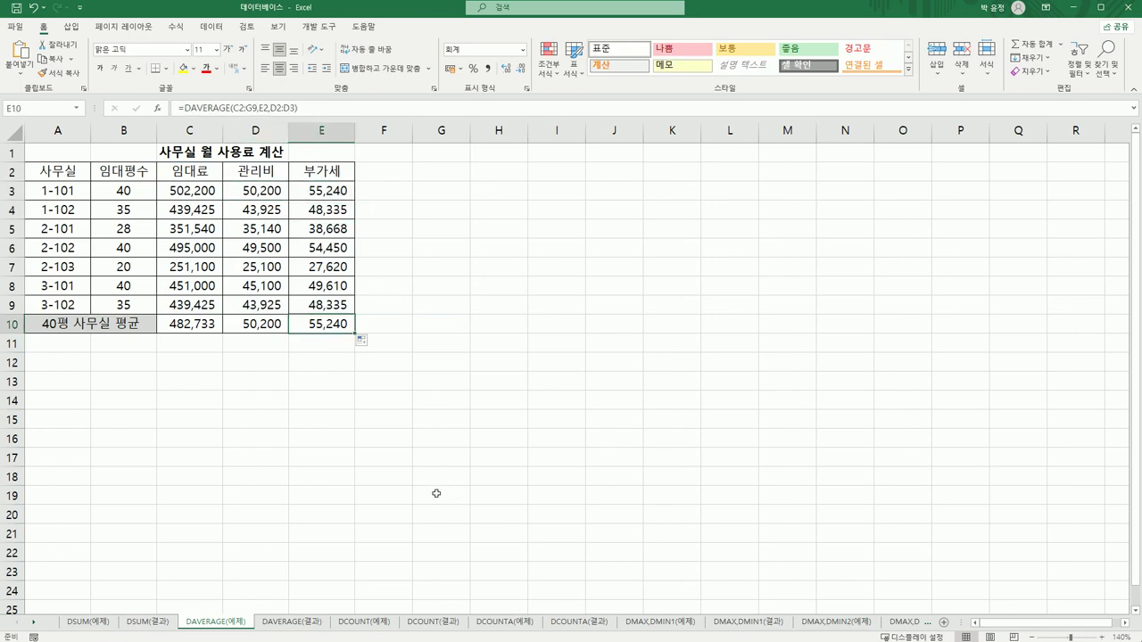
Inspect the ranges in the 관리비 average formula in D10, and clear D10:E10
{"action": "left_click", "coordinate": [257, 325]}
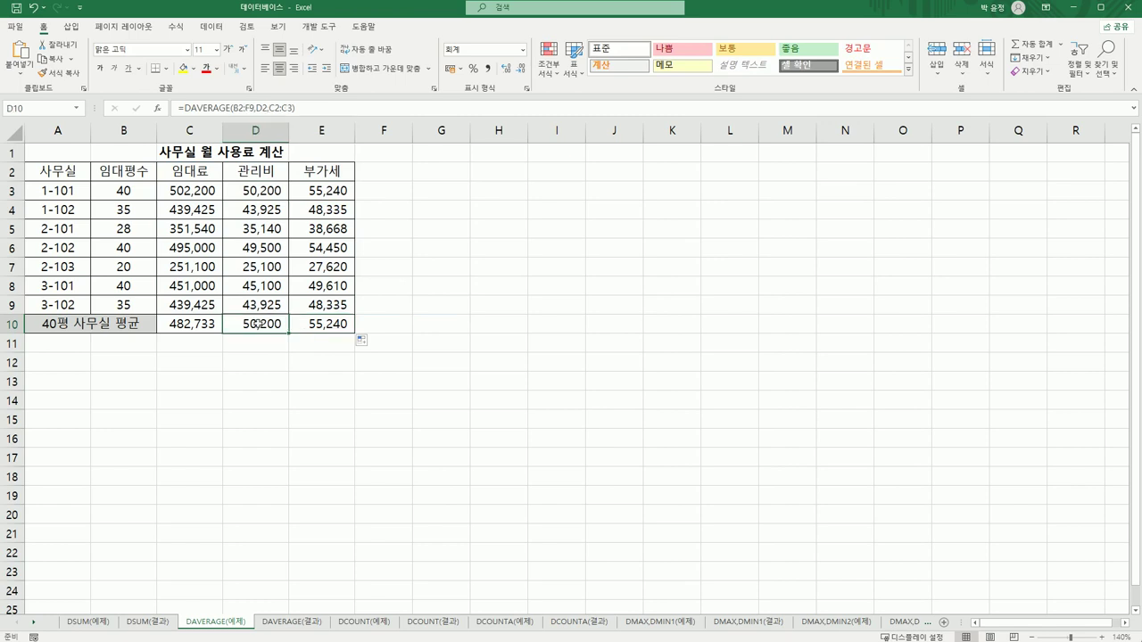
{"action": "left_click", "coordinate": [311, 107]}
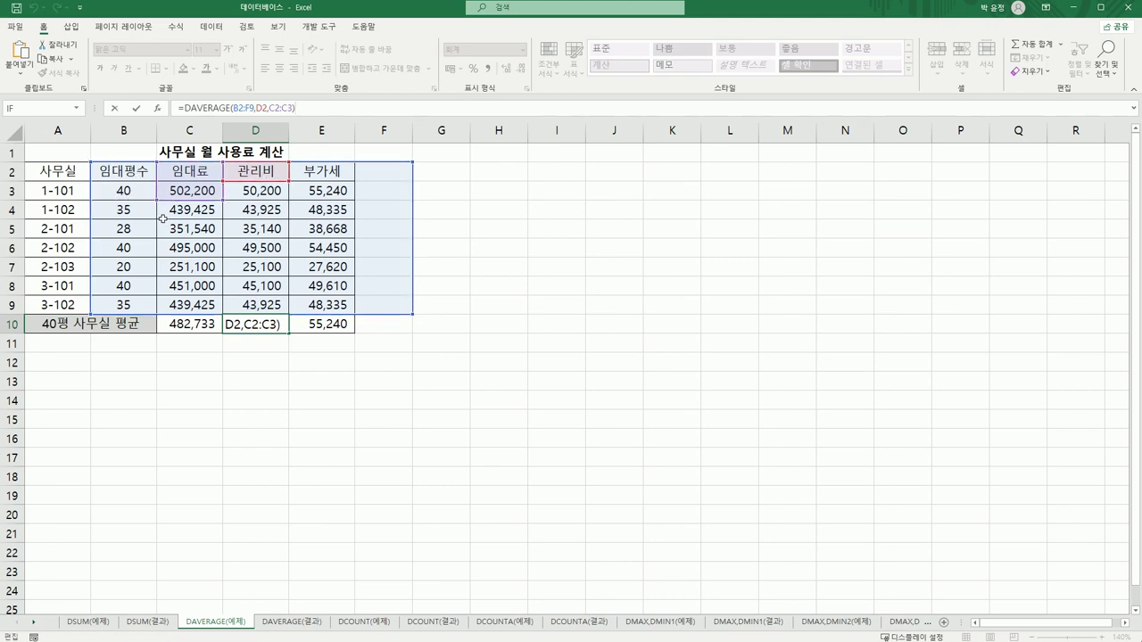
{"action": "key", "text": "ctrl+Return"}
{"action": "left_click", "coordinate": [244, 455]}
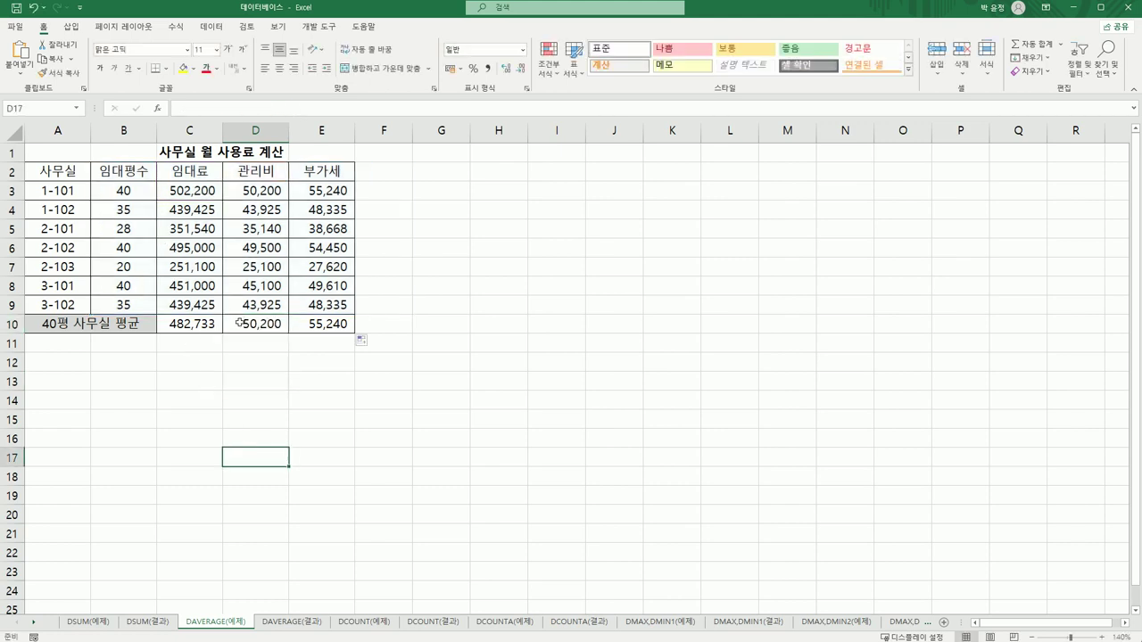
{"action": "left_click_drag", "start_coordinate": [256, 323], "coordinate": [303, 326]}
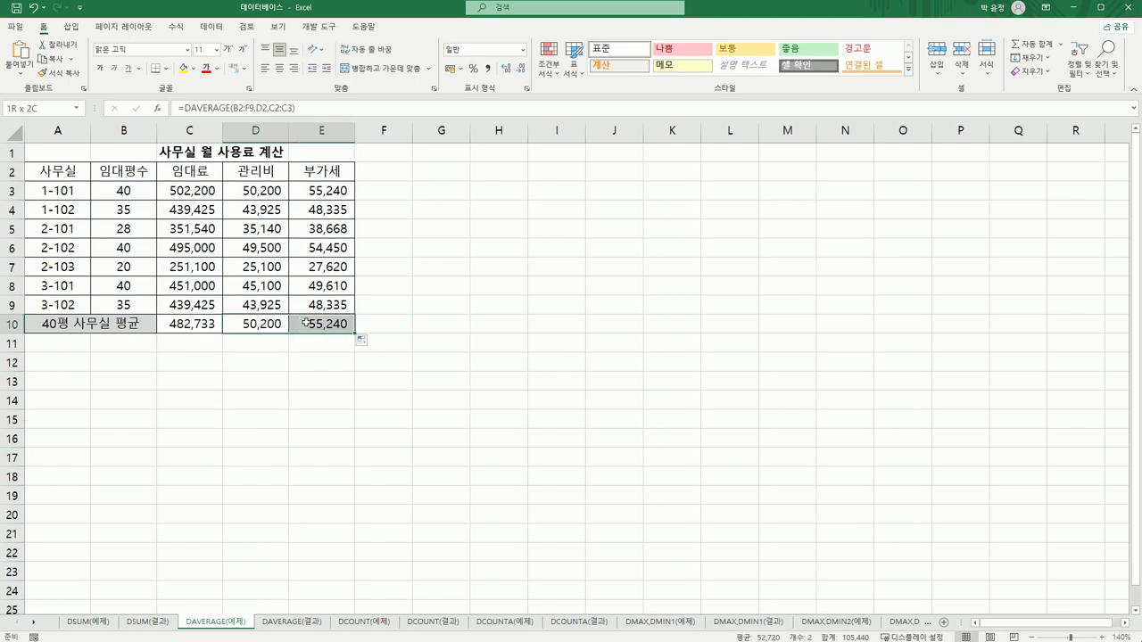
{"action": "key", "text": "Delete"}
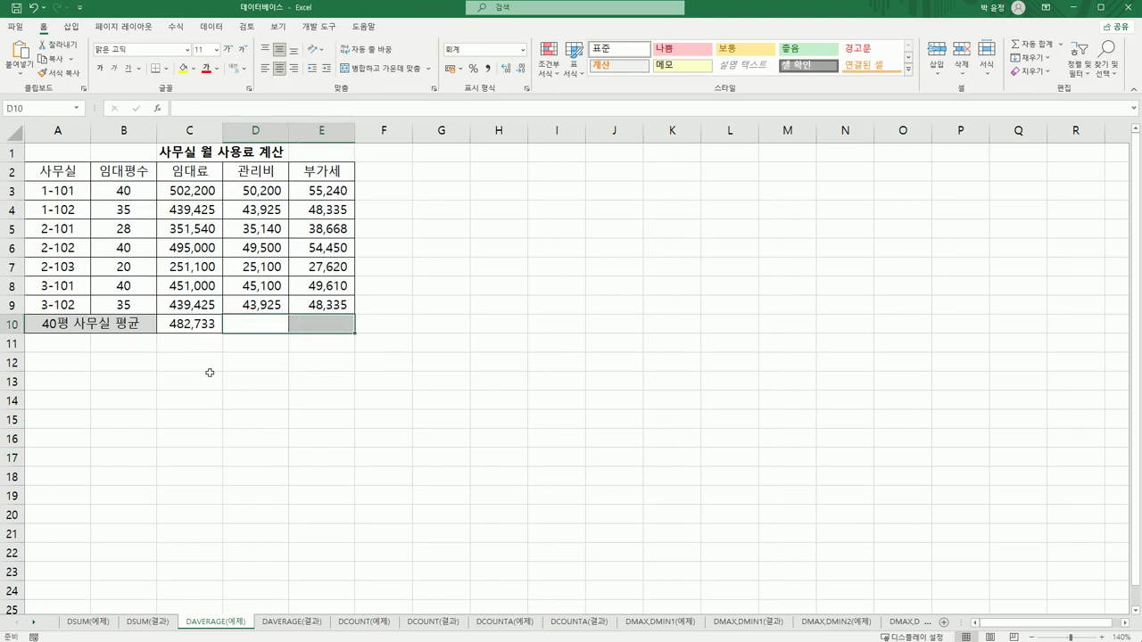
Make the database and criteria ranges in C10's formula absolute as $A$2:$E$9 and $B$2:$B$3, keeping field C2 relative
{"action": "left_click", "coordinate": [179, 328]}
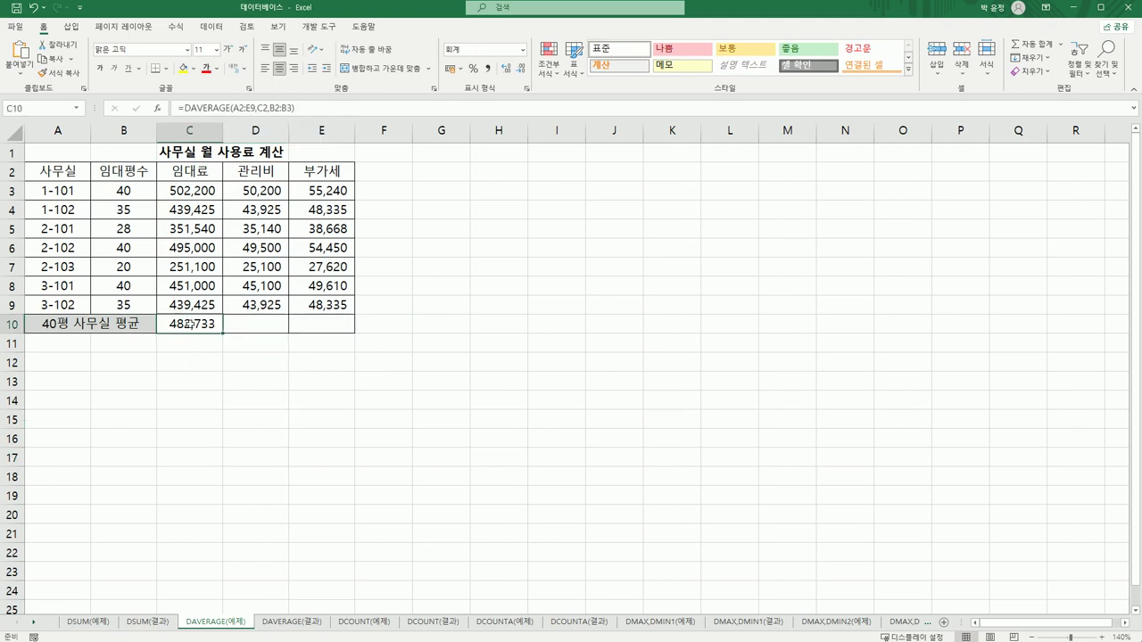
{"action": "double_click", "coordinate": [188, 324]}
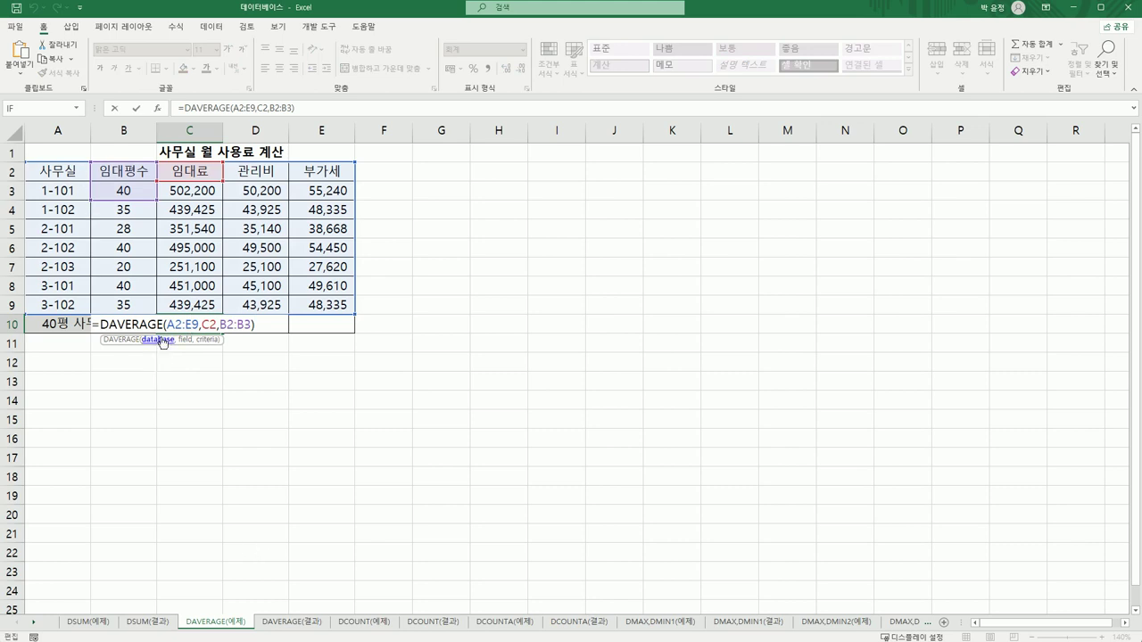
{"action": "left_click_drag", "start_coordinate": [167, 324], "coordinate": [199, 325]}
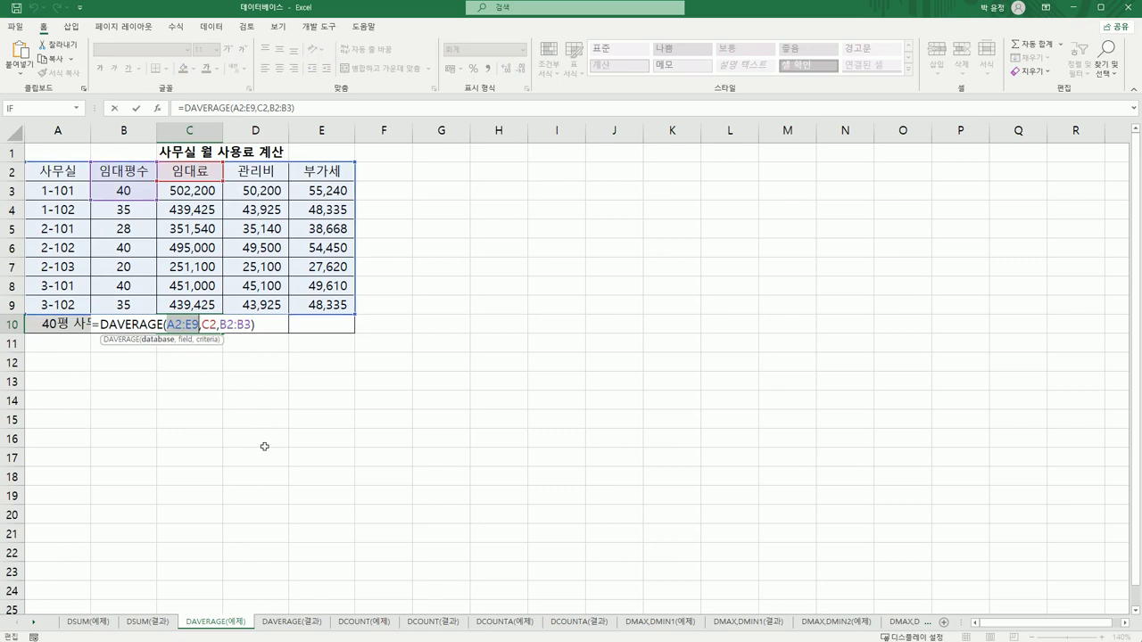
{"action": "key", "text": "F4"}
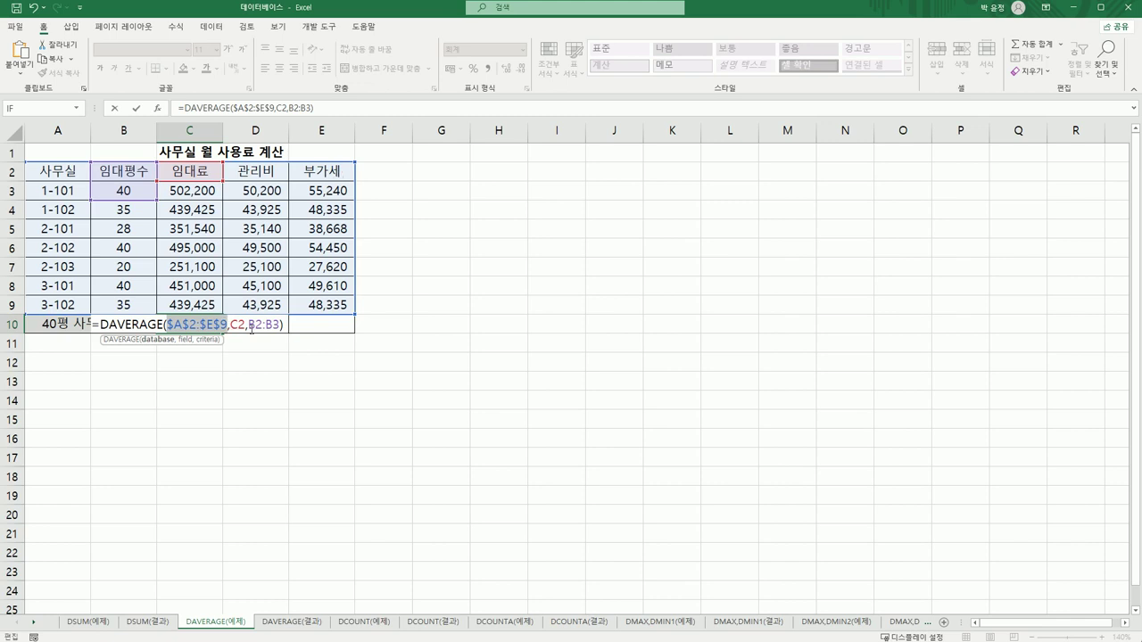
{"action": "left_click_drag", "start_coordinate": [248, 325], "coordinate": [281, 325]}
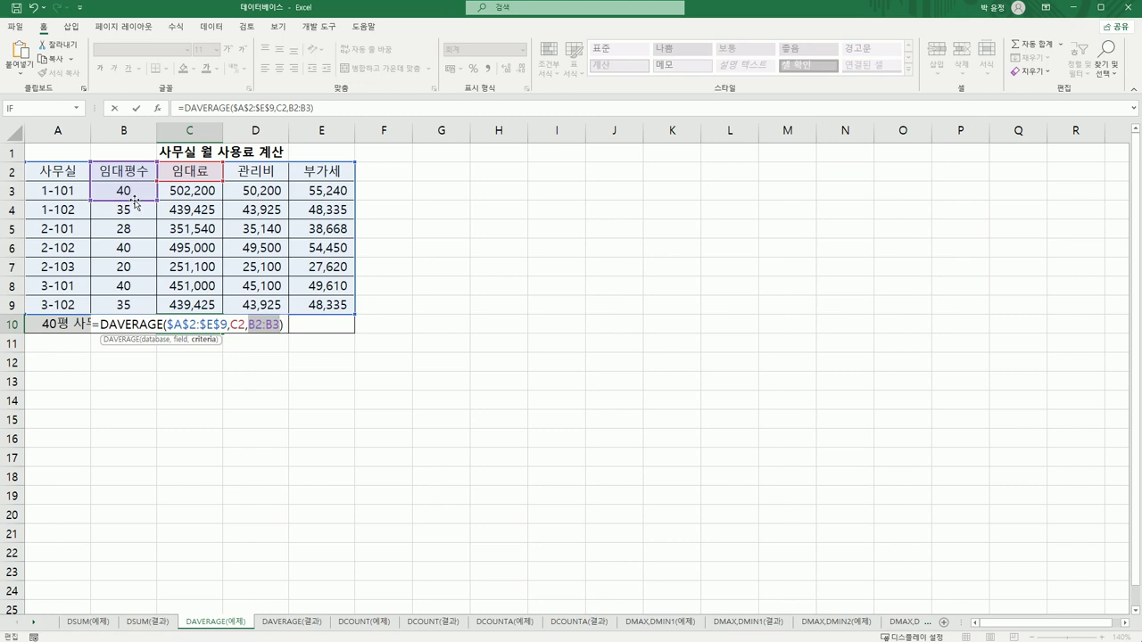
{"action": "key", "text": "F4"}
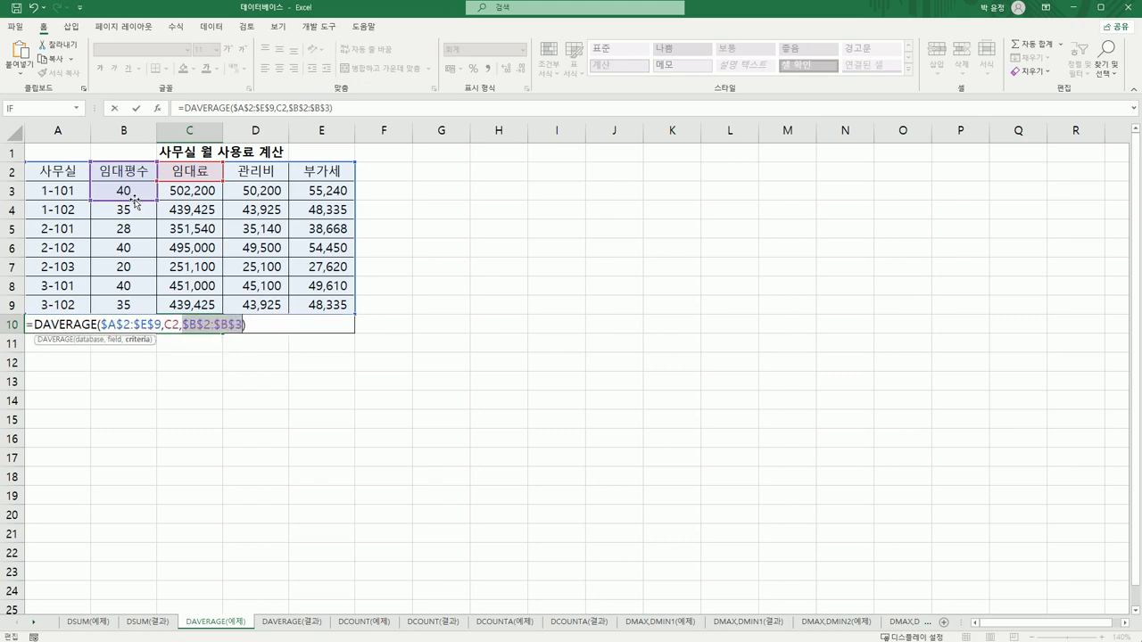
{"action": "key", "text": "Return"}
Fill the C10 formula across to E10 and check the references in E10's formula
{"action": "left_click", "coordinate": [214, 325]}
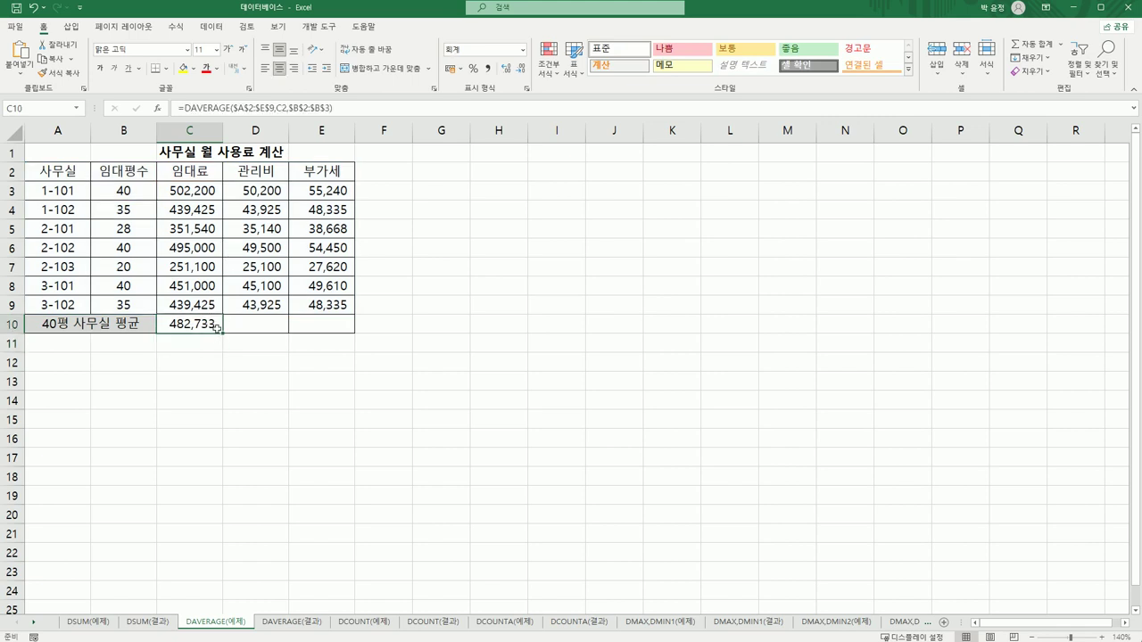
{"action": "left_click_drag", "start_coordinate": [221, 330], "coordinate": [339, 328]}
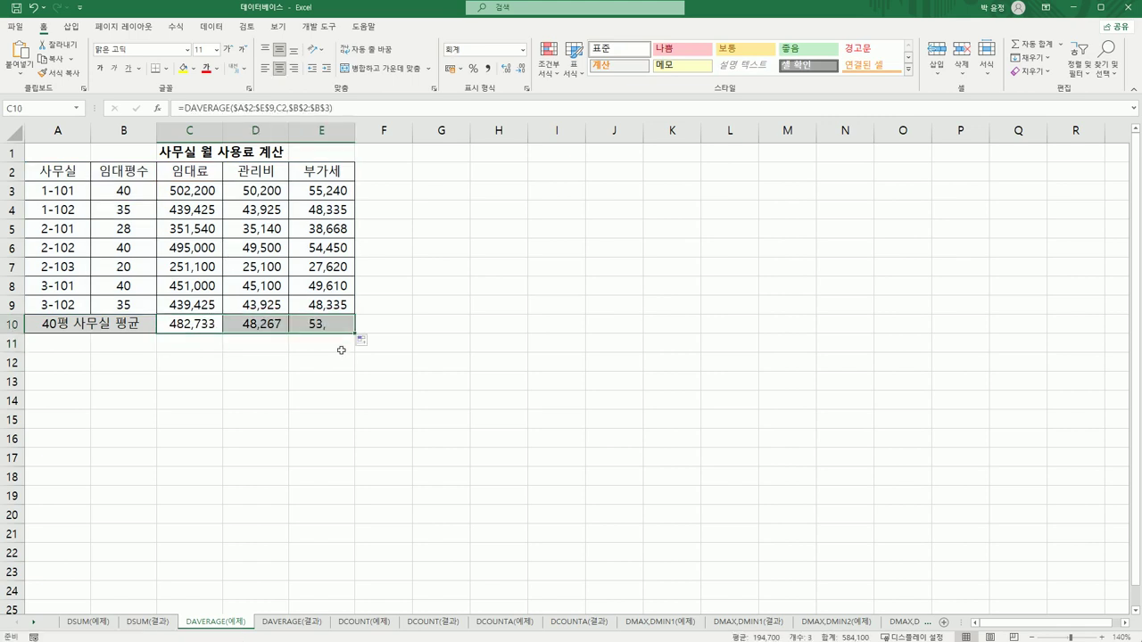
{"action": "left_click", "coordinate": [339, 329]}
{"action": "double_click", "coordinate": [339, 328]}
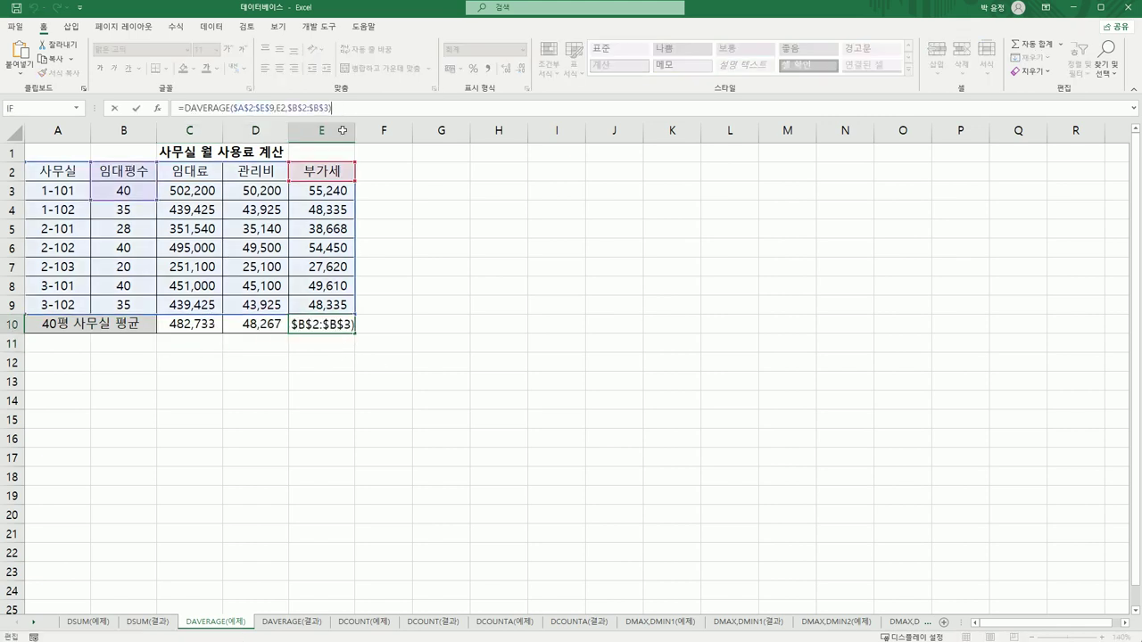
{"action": "left_click", "coordinate": [327, 327]}
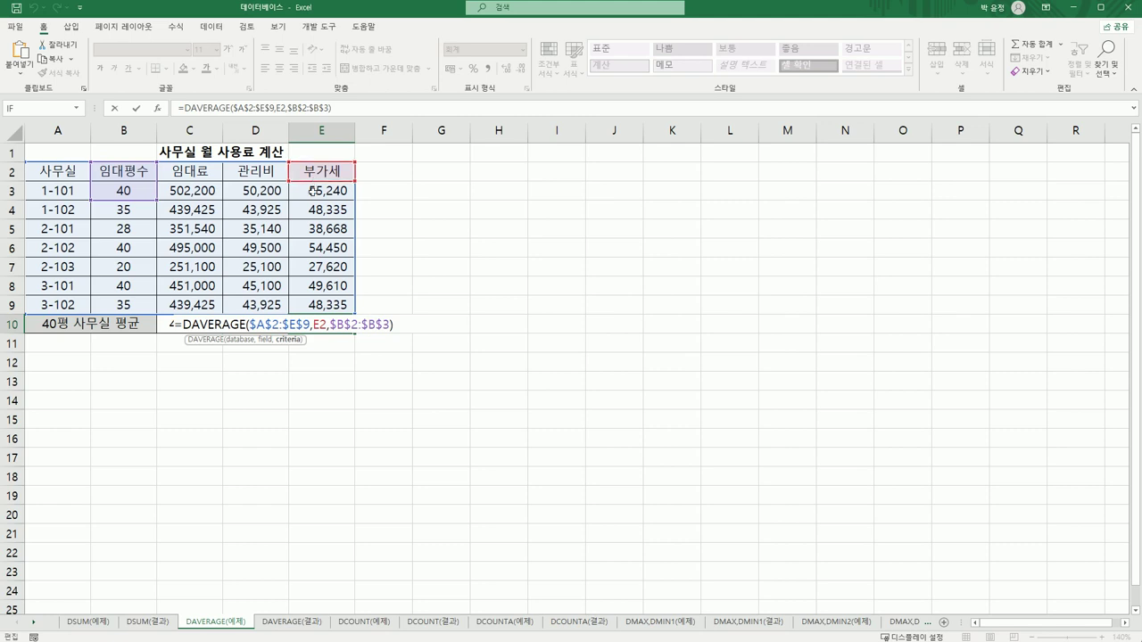
{"action": "key", "text": "Return"}
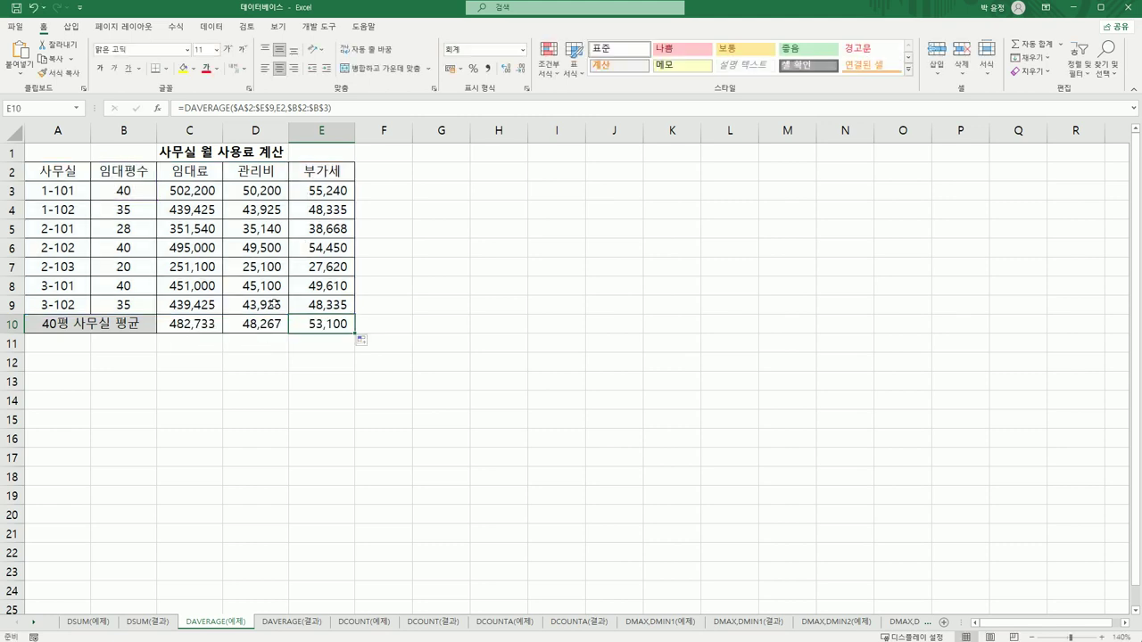
Compare the row 10 averages on DAVERAGE(예제) with the DAVERAGE(결과) answer sheet
{"action": "left_click", "coordinate": [191, 325]}
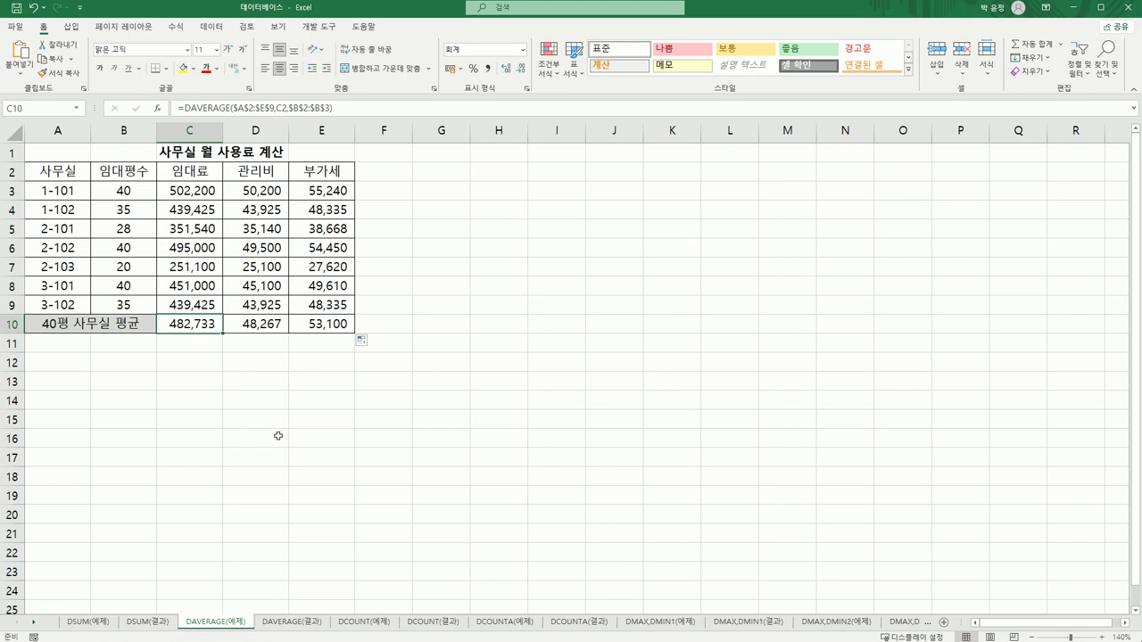
{"action": "left_click", "coordinate": [299, 622]}
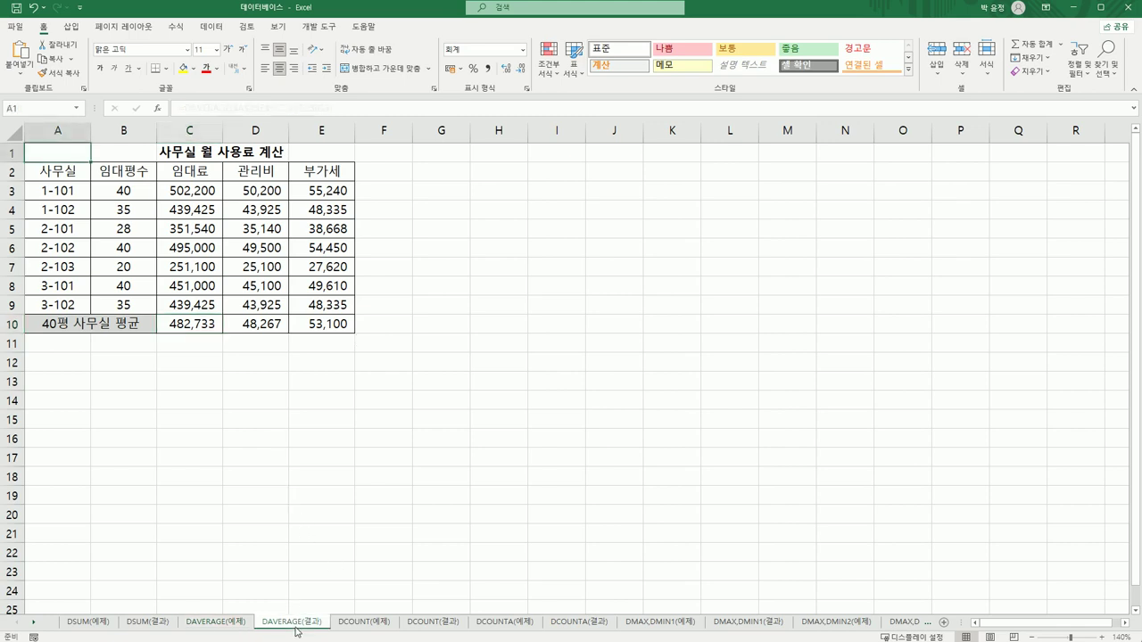
{"action": "left_click", "coordinate": [225, 629]}
{"action": "left_click", "coordinate": [281, 625]}
Open the DCOUNT(예제) sheet and examine result cell E9, the 칼로리 values and the >20 criterion in E6
{"action": "left_click", "coordinate": [368, 623]}
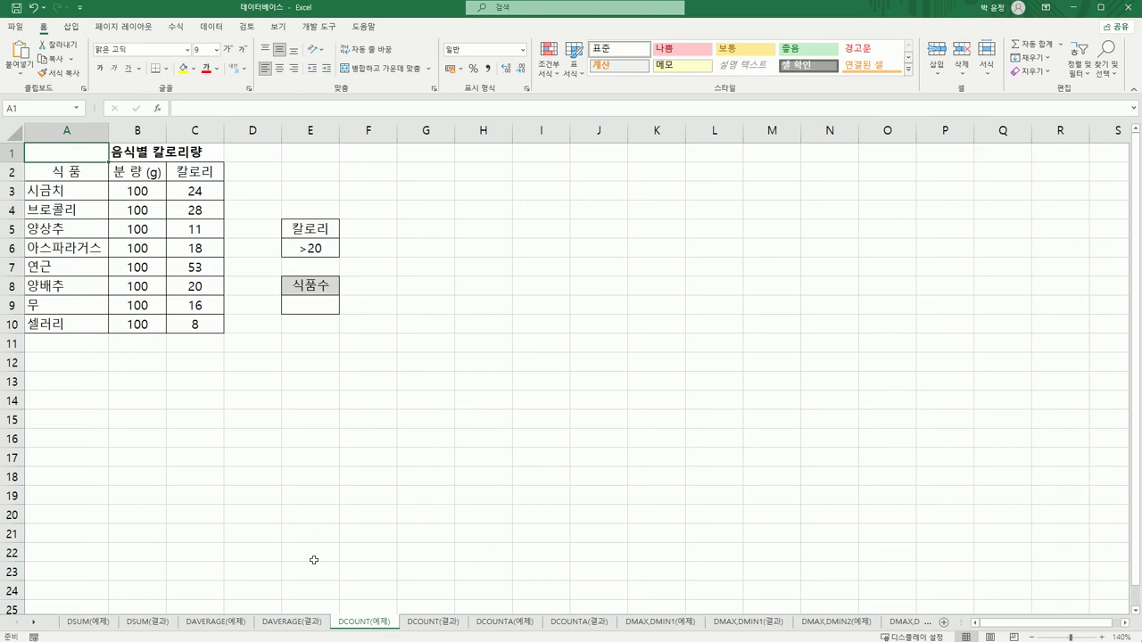
{"action": "left_click", "coordinate": [310, 307]}
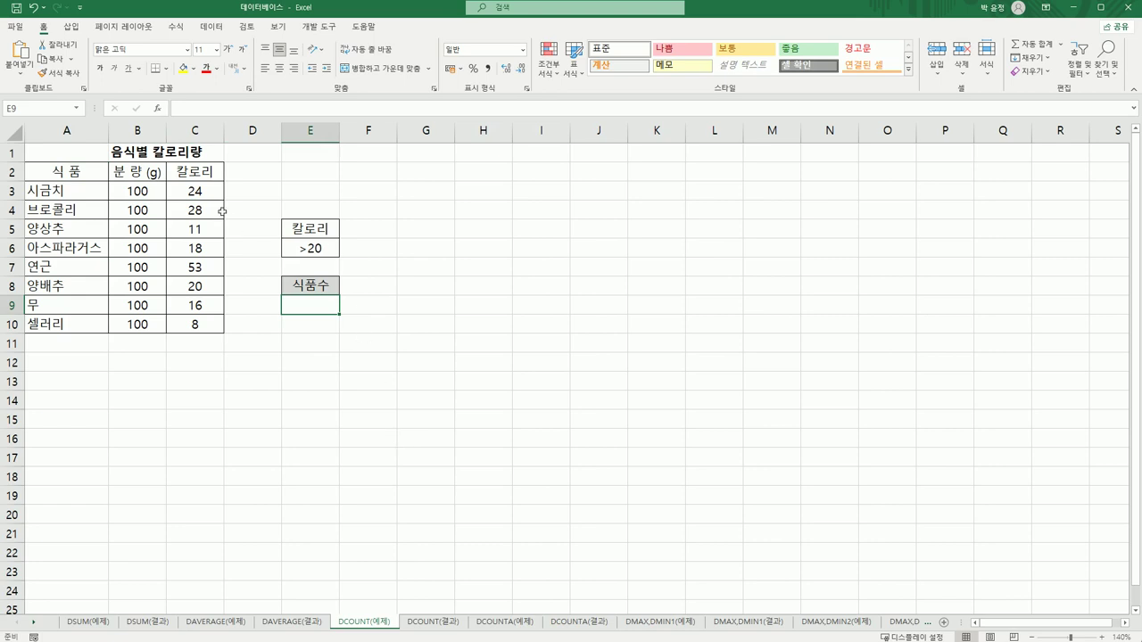
{"action": "left_click", "coordinate": [198, 173]}
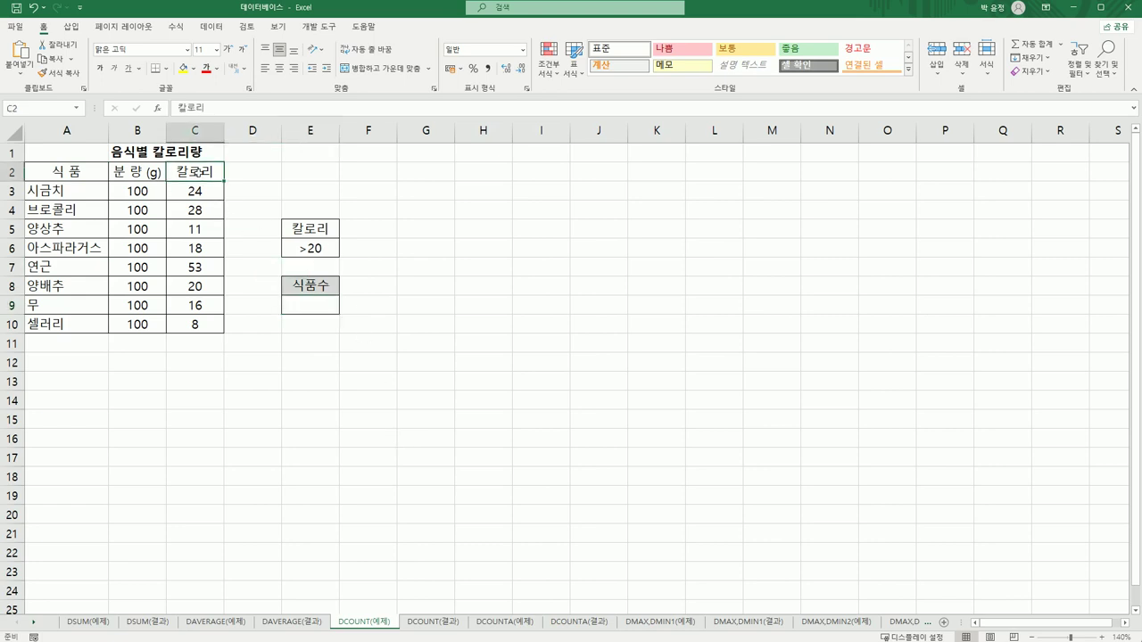
{"action": "left_click", "coordinate": [316, 246]}
{"action": "left_click", "coordinate": [212, 191]}
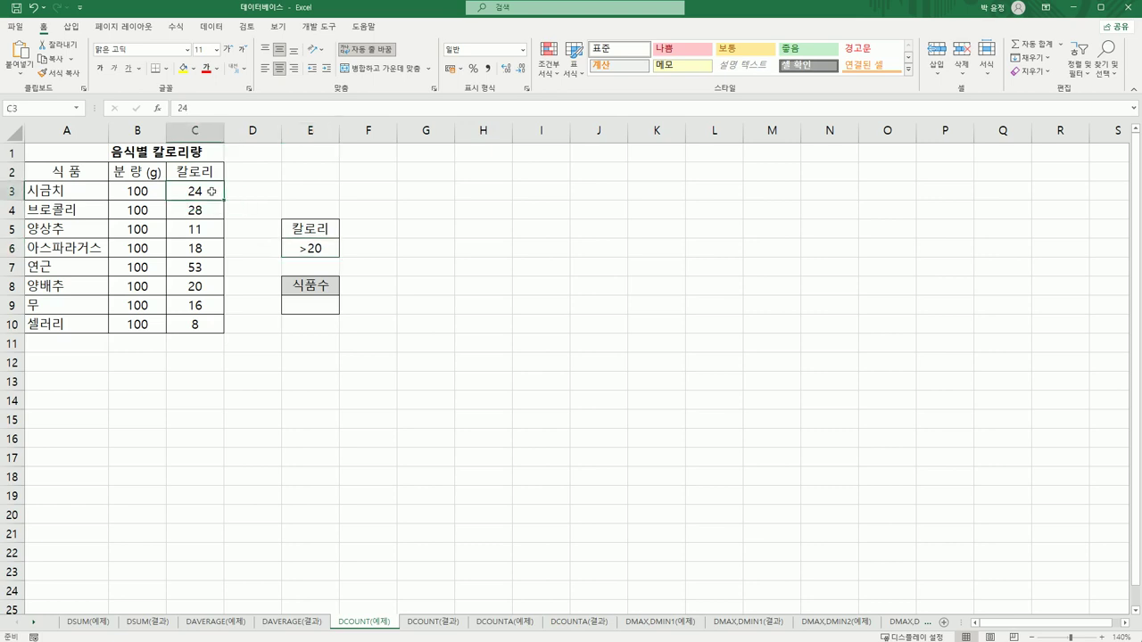
{"action": "left_click", "coordinate": [211, 209]}
{"action": "left_click", "coordinate": [198, 268]}
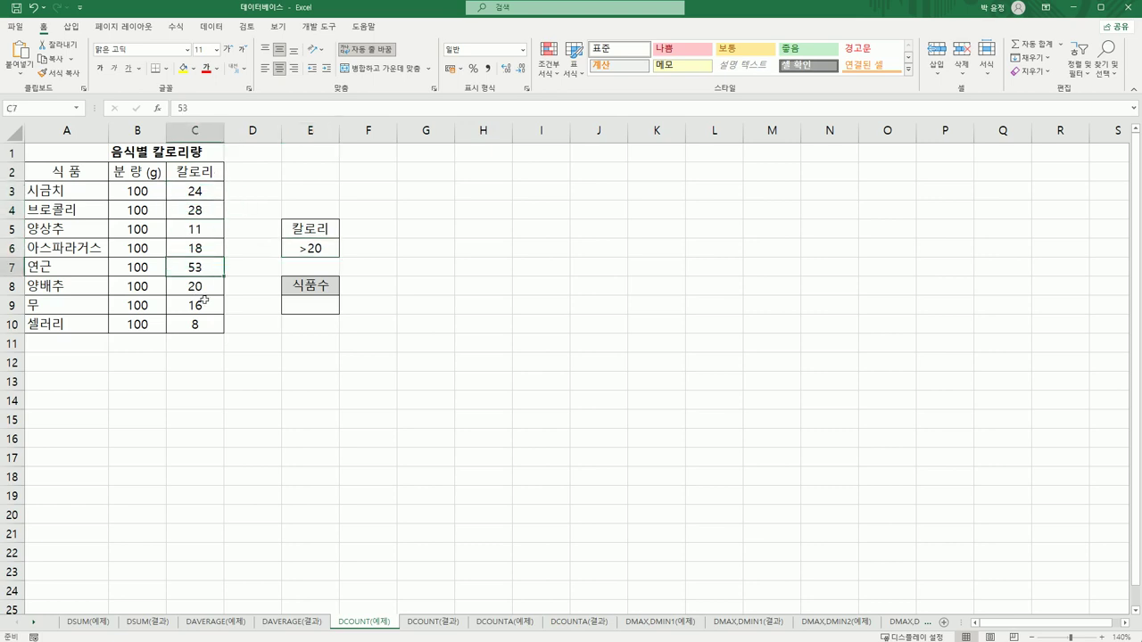
{"action": "left_click", "coordinate": [304, 249]}
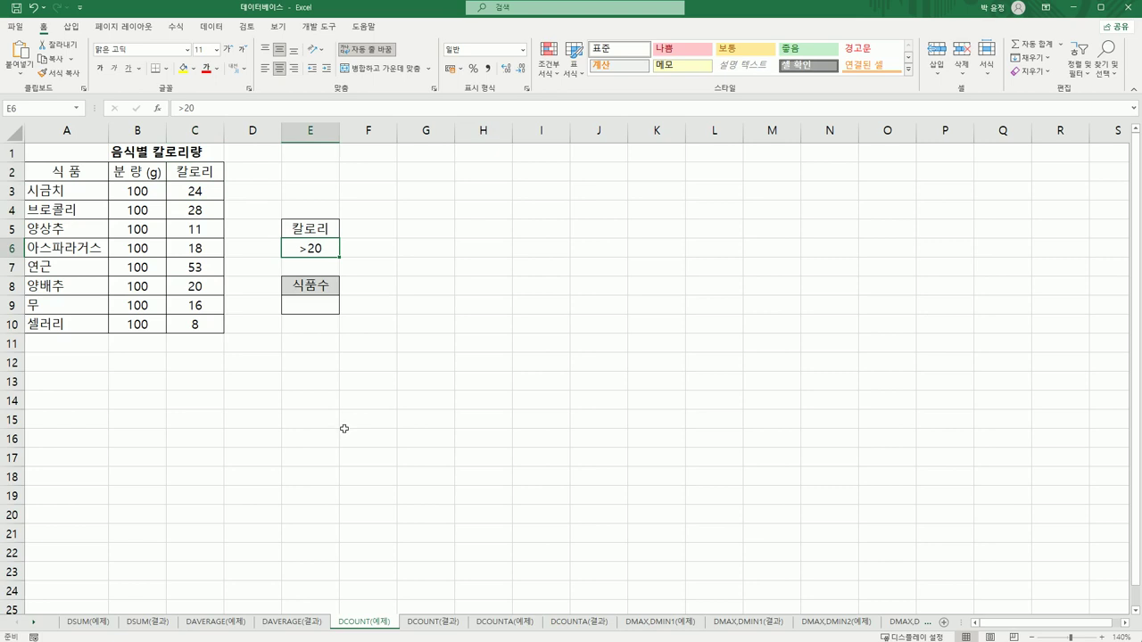
Start a DCOUNT formula in E9 with the function arguments dialog and set its database to A2:C10
{"action": "left_click", "coordinate": [306, 303]}
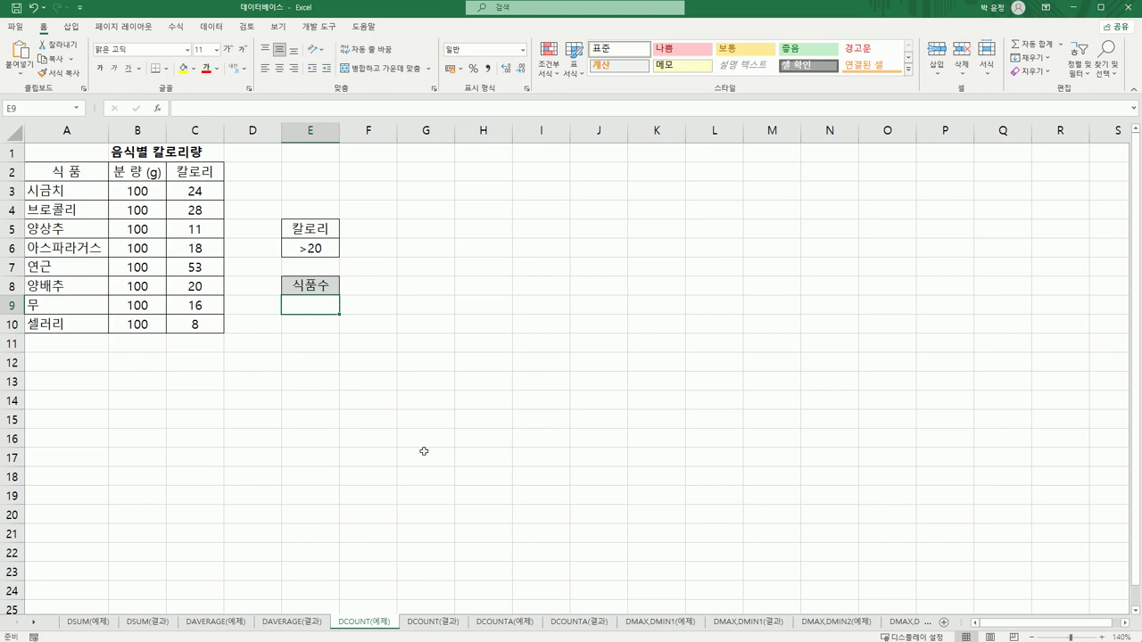
{"action": "type", "text": "="}
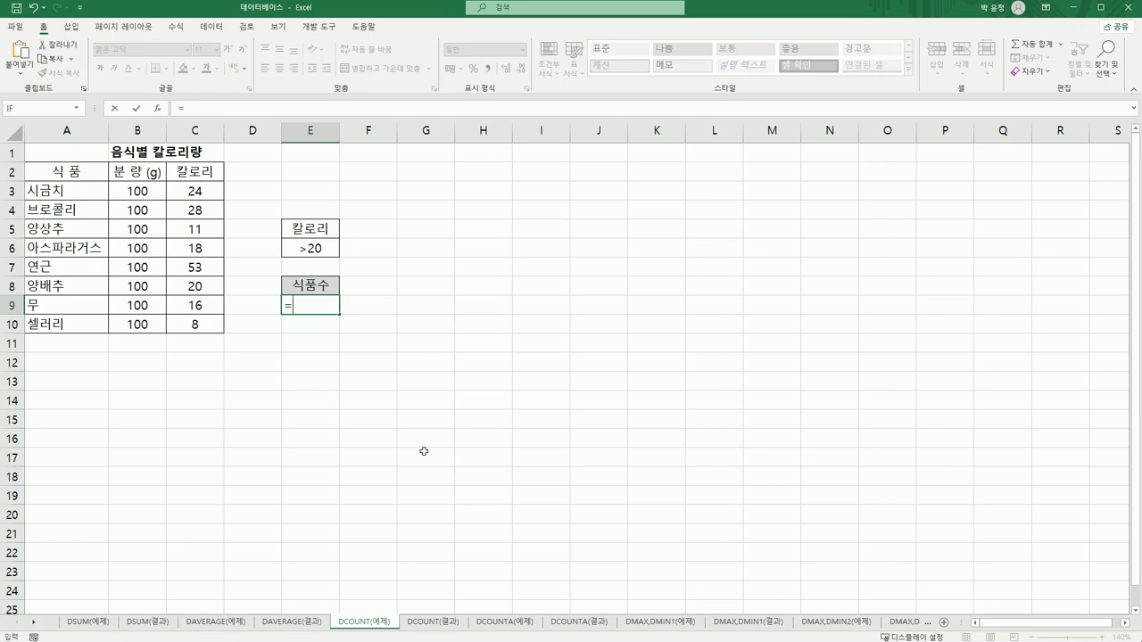
{"action": "type", "text": "dc"}
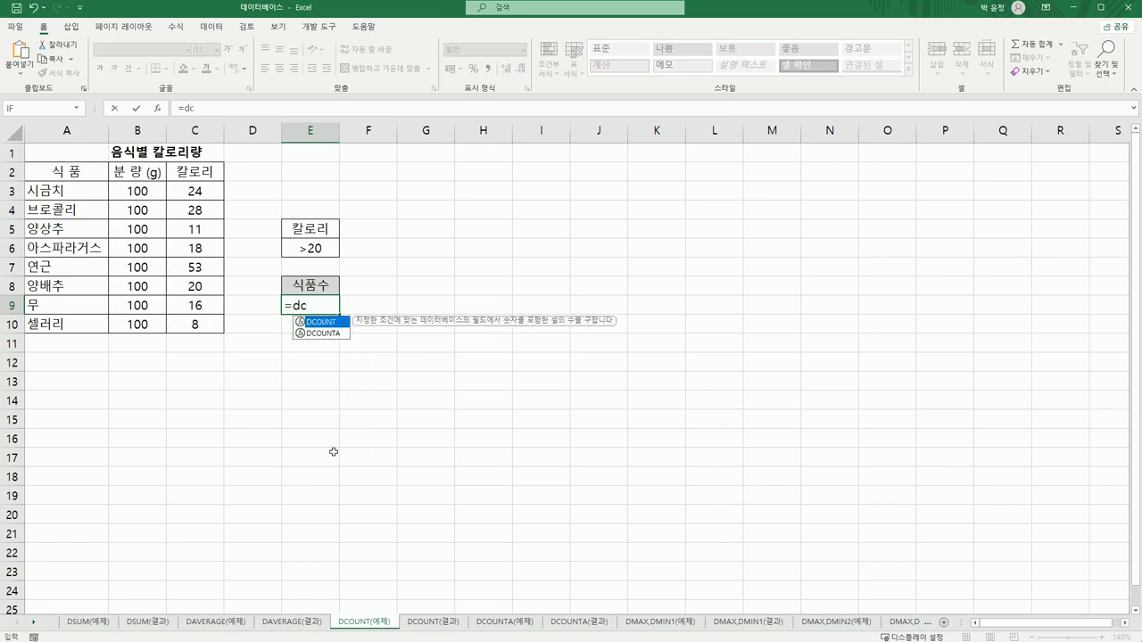
{"action": "double_click", "coordinate": [313, 322]}
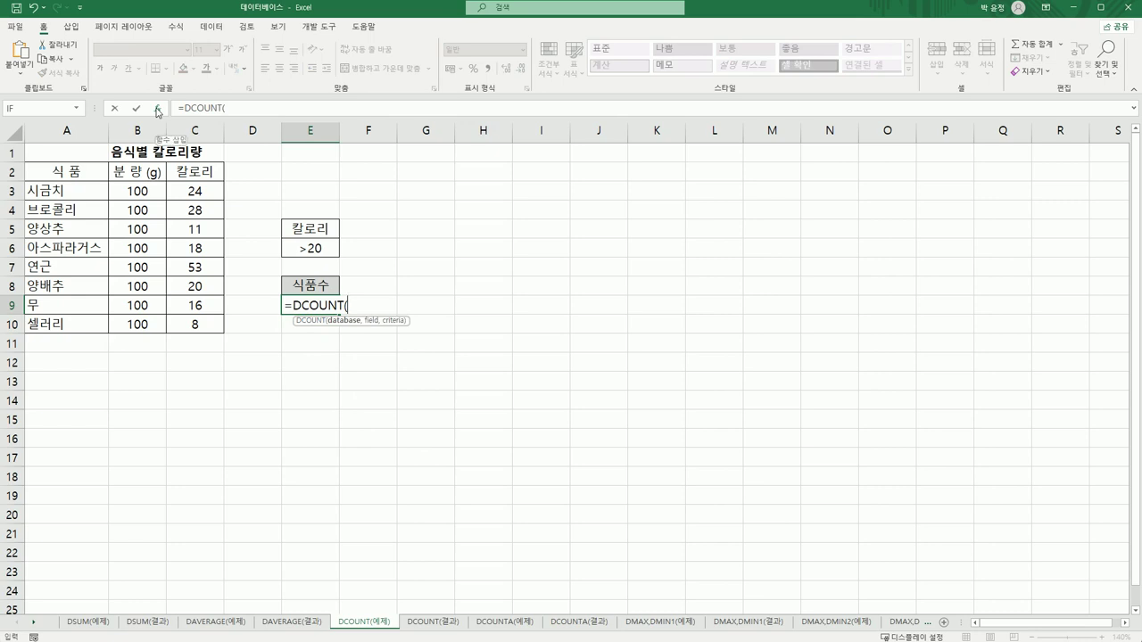
{"action": "left_click", "coordinate": [157, 111]}
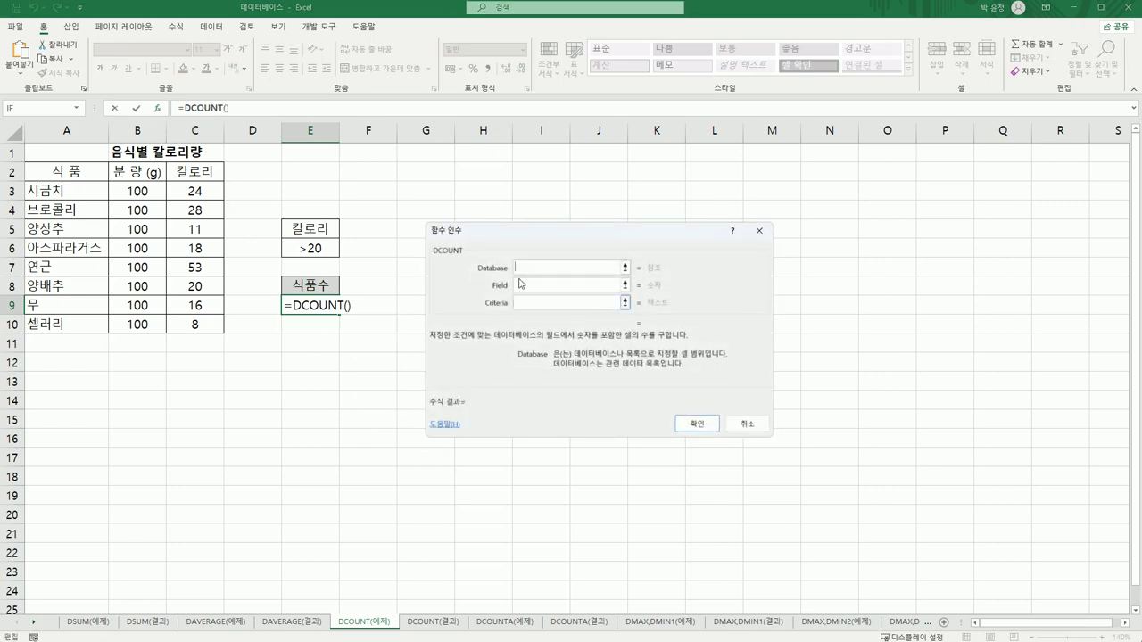
{"action": "left_click_drag", "start_coordinate": [76, 174], "coordinate": [176, 319]}
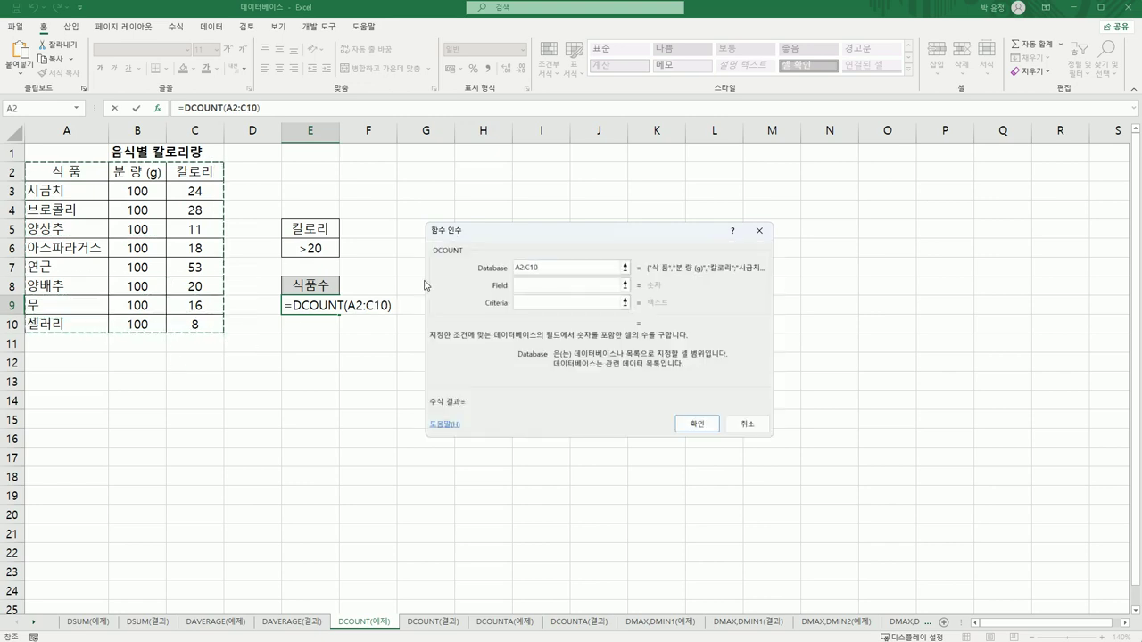
Set the DCOUNT field to C2 and its criteria to E5:E6, and complete the E9 formula
{"action": "left_click", "coordinate": [538, 286]}
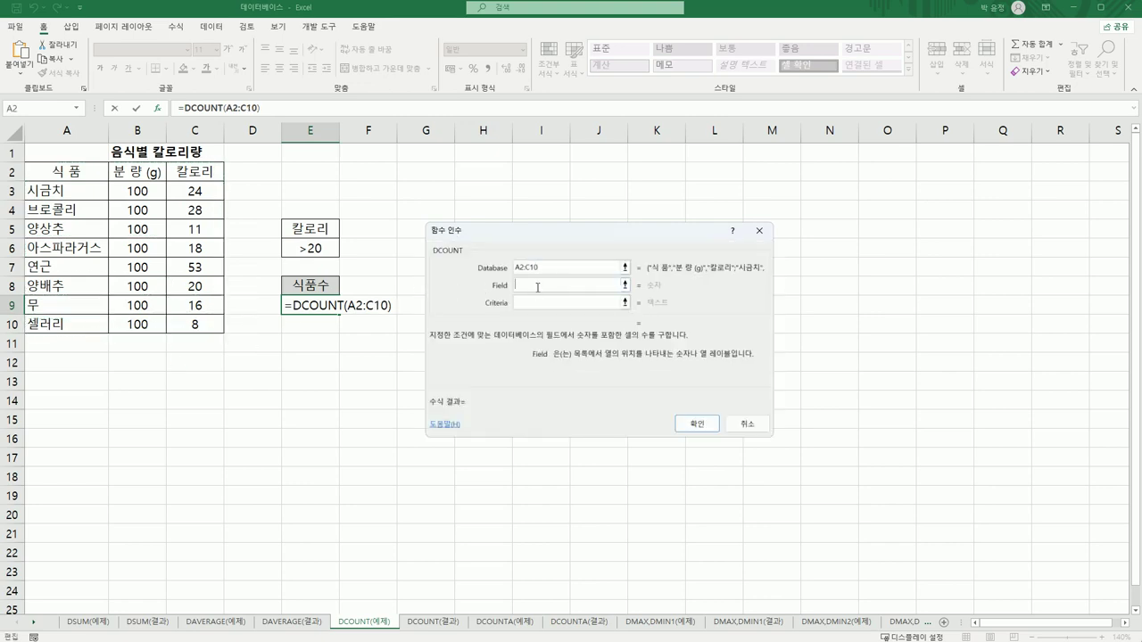
{"action": "left_click", "coordinate": [195, 172]}
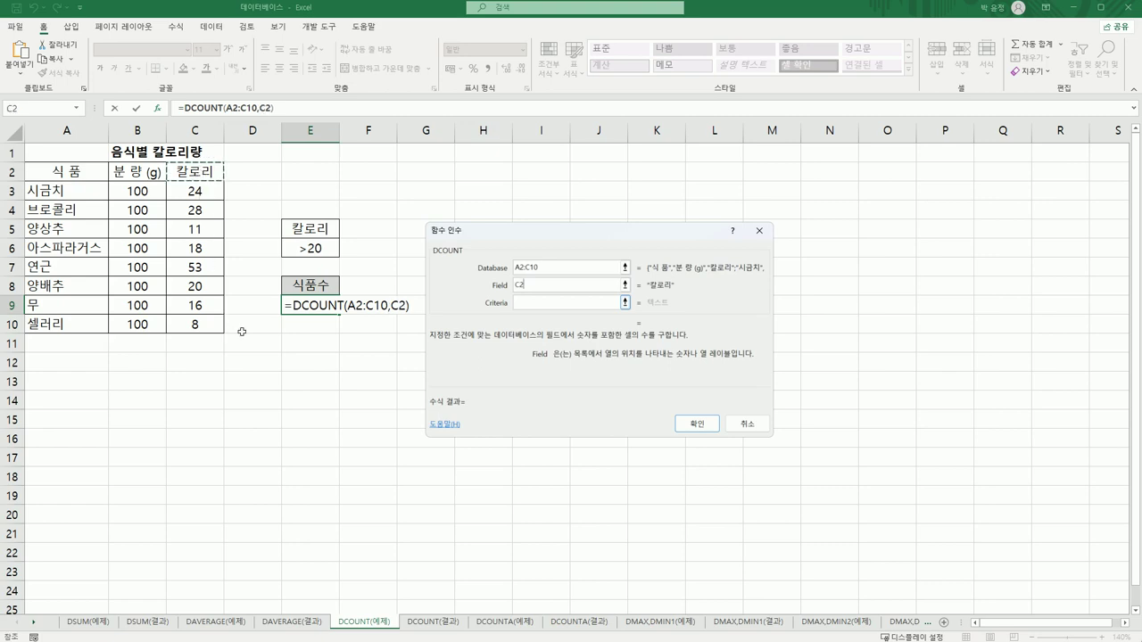
{"action": "left_click", "coordinate": [539, 305]}
{"action": "left_click", "coordinate": [321, 231]}
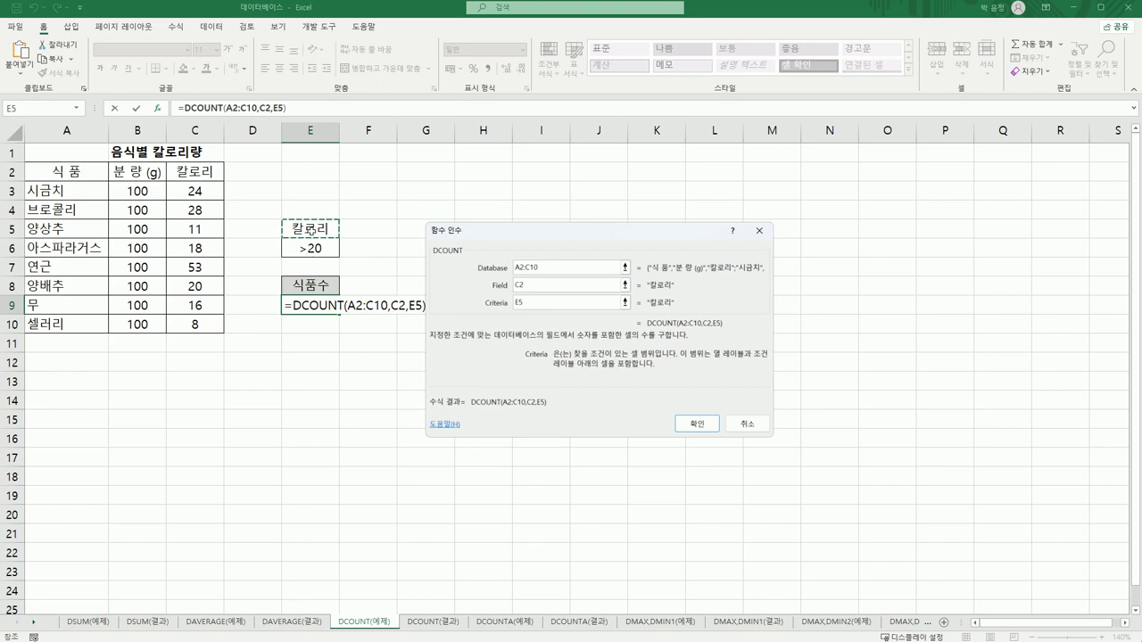
{"action": "left_click_drag", "start_coordinate": [312, 231], "coordinate": [314, 252]}
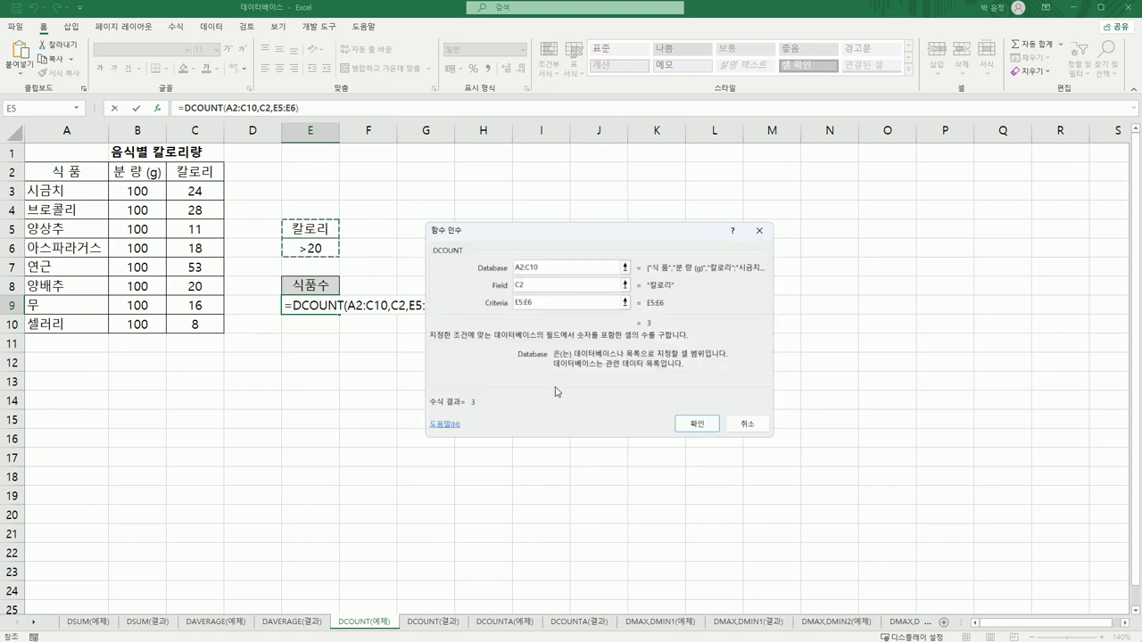
{"action": "left_click", "coordinate": [695, 425]}
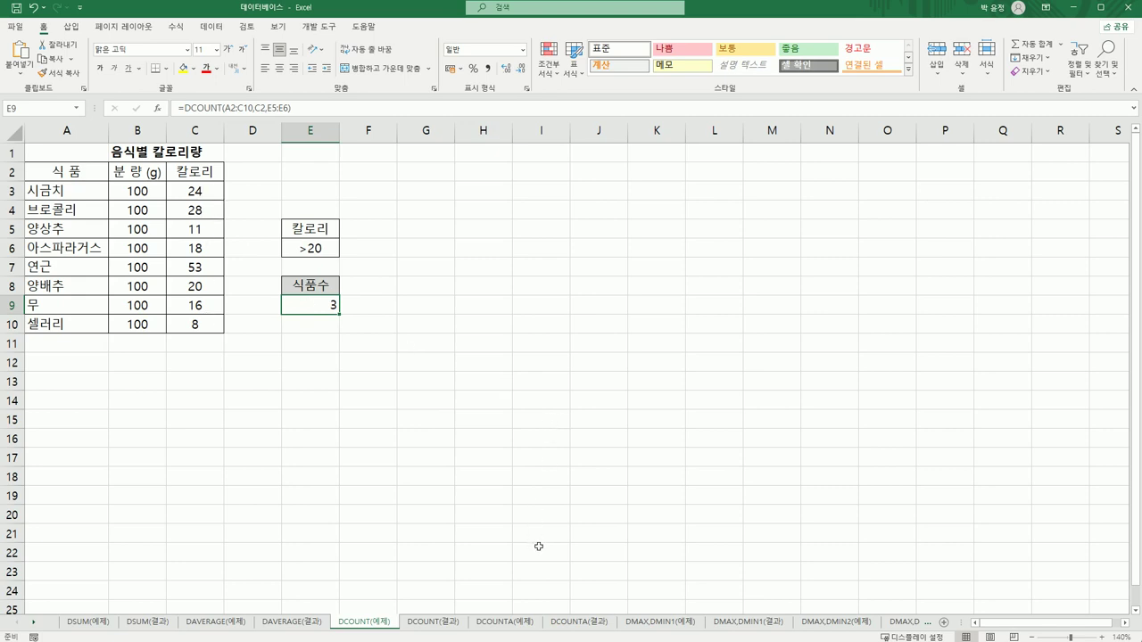
Compare the 식품수 count on DCOUNT(예제) with the DCOUNT(결과) answer sheet
{"action": "left_click", "coordinate": [436, 621]}
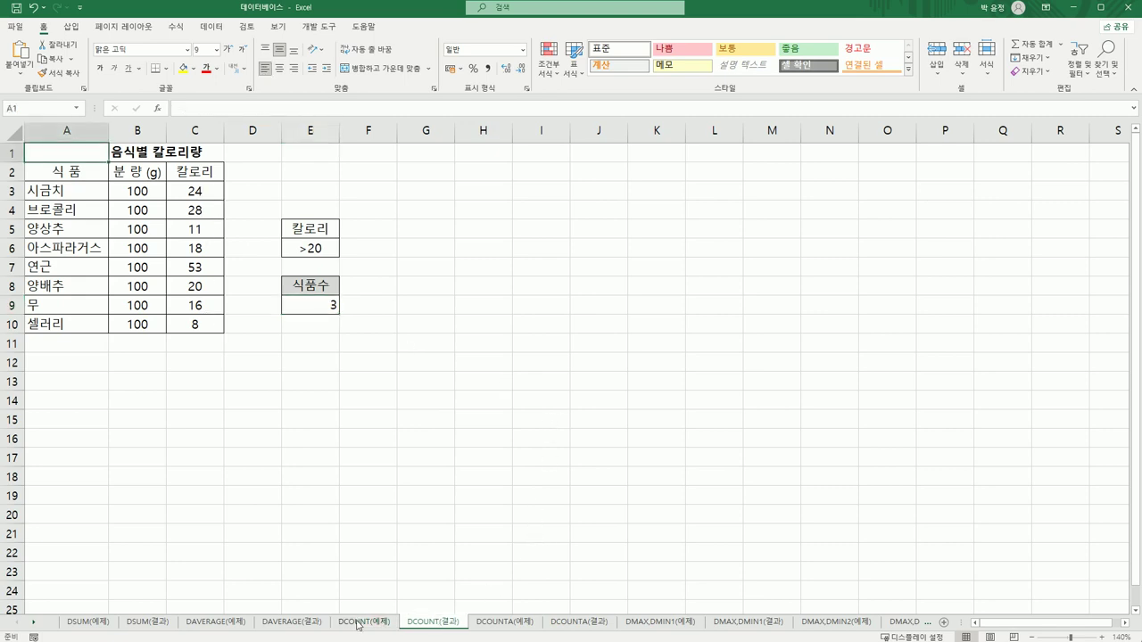
{"action": "left_click", "coordinate": [360, 623]}
{"action": "left_click", "coordinate": [440, 623]}
Open the DCOUNTA(예제) sheet and examine result cell C16, the 나이 and 성별 columns, and the >=25 and 여 criteria
{"action": "left_click", "coordinate": [496, 628]}
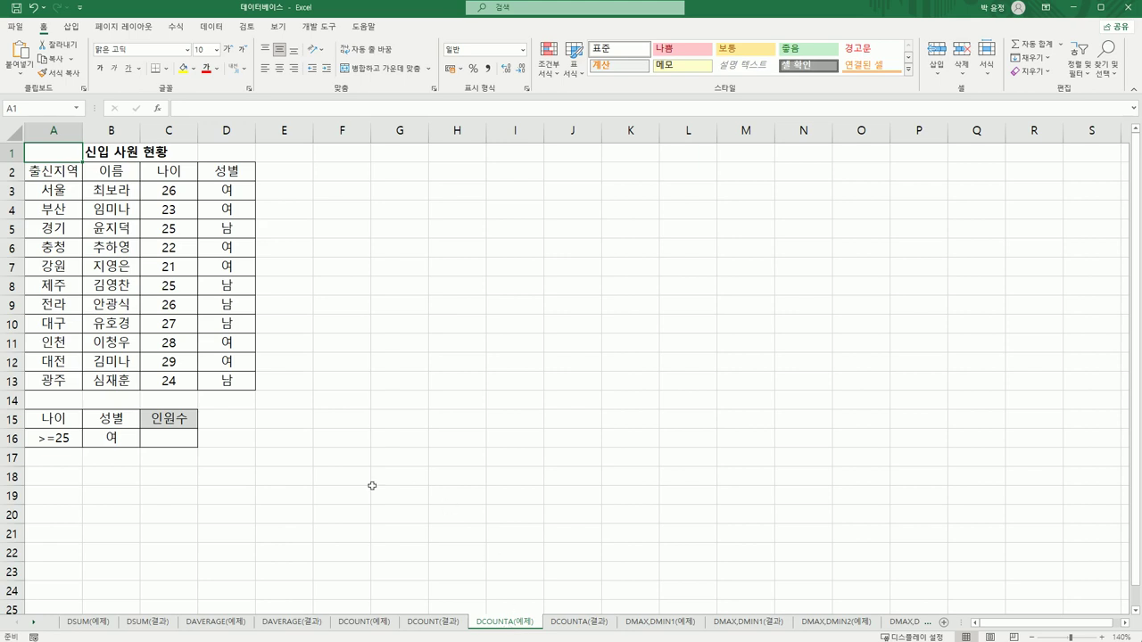
{"action": "left_click", "coordinate": [182, 444]}
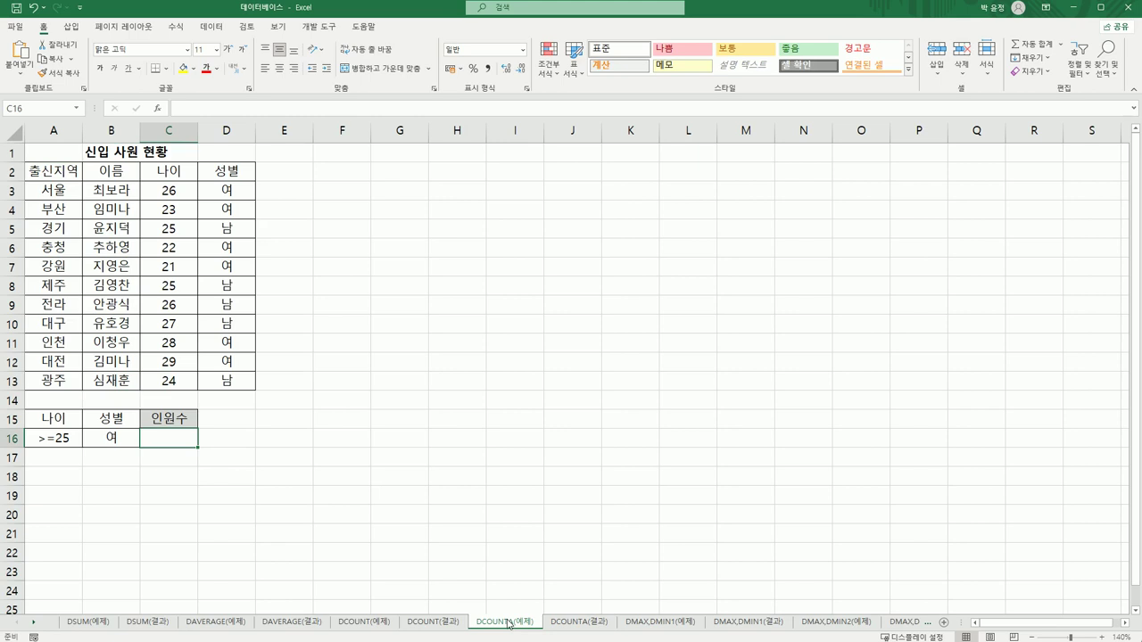
{"action": "left_click", "coordinate": [178, 193]}
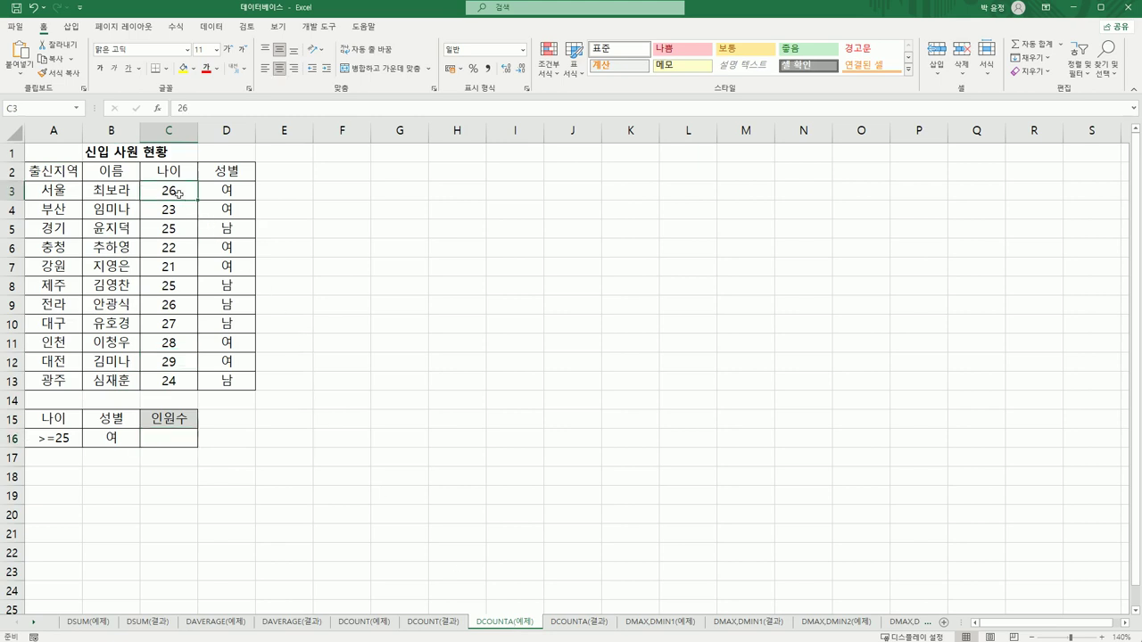
{"action": "left_click", "coordinate": [230, 195]}
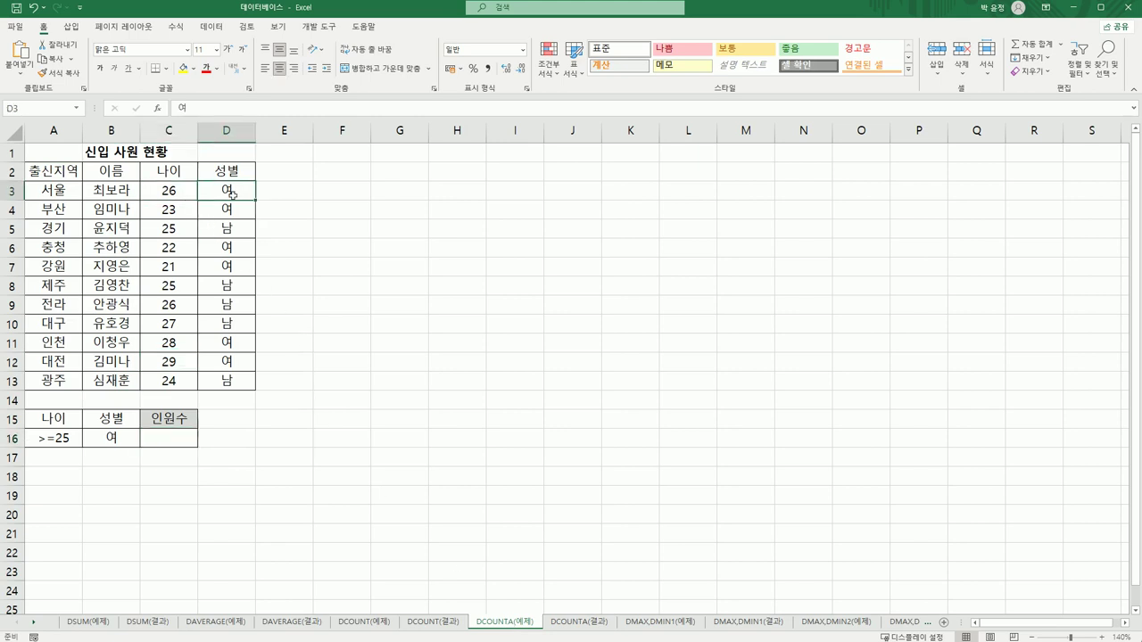
{"action": "left_click", "coordinate": [180, 433]}
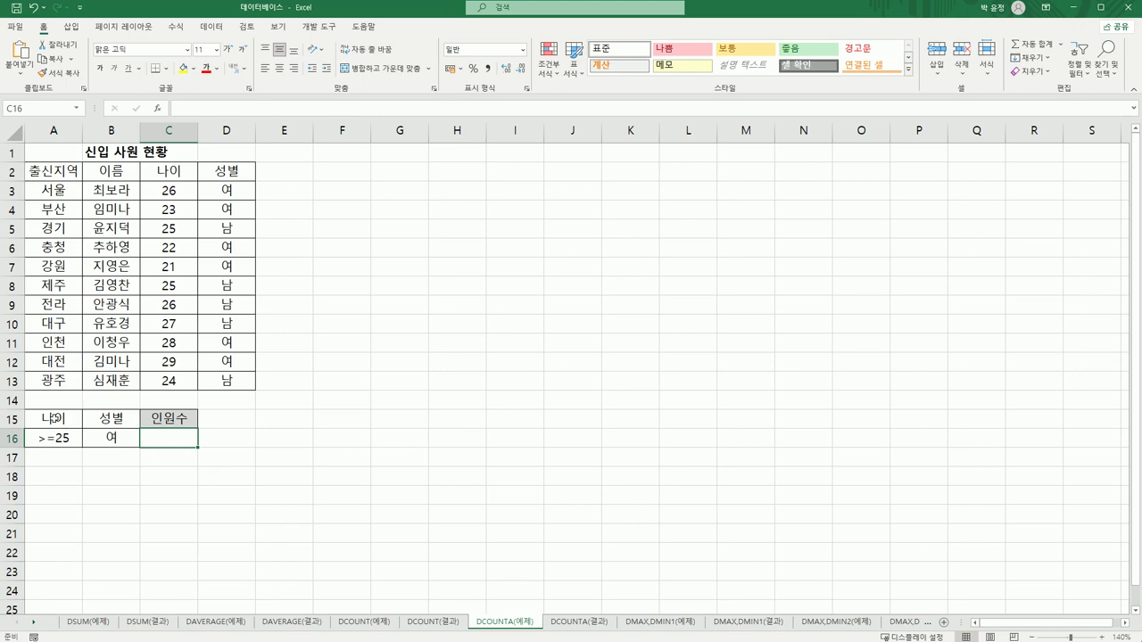
{"action": "left_click_drag", "start_coordinate": [54, 419], "coordinate": [53, 438]}
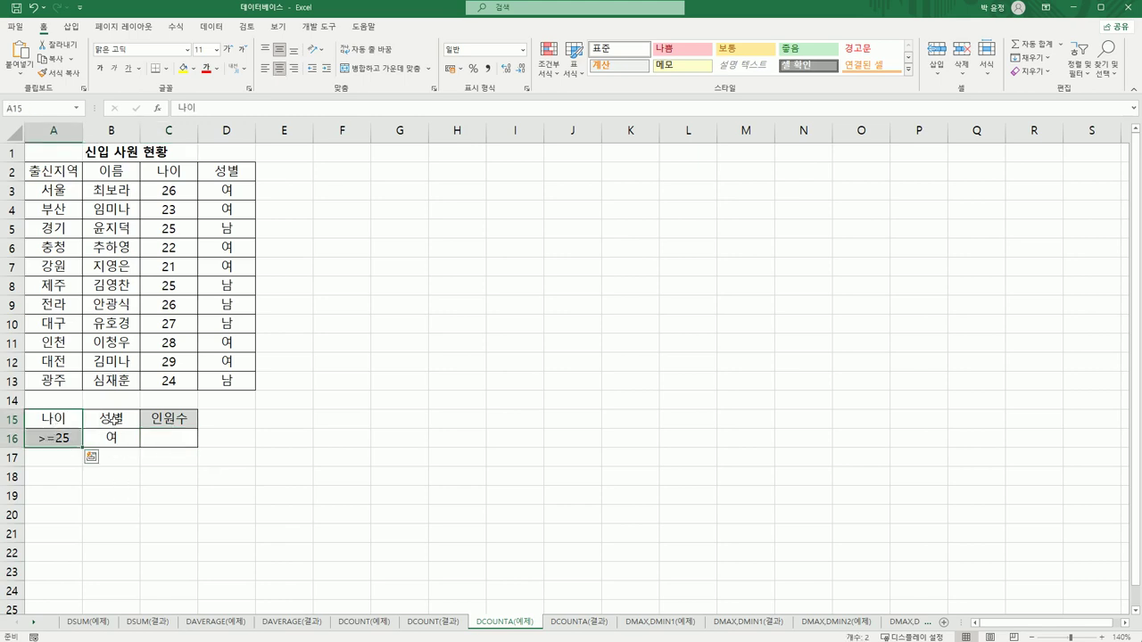
{"action": "left_click", "coordinate": [113, 419]}
{"action": "left_click", "coordinate": [116, 438]}
{"action": "left_click_drag", "start_coordinate": [47, 438], "coordinate": [117, 442]}
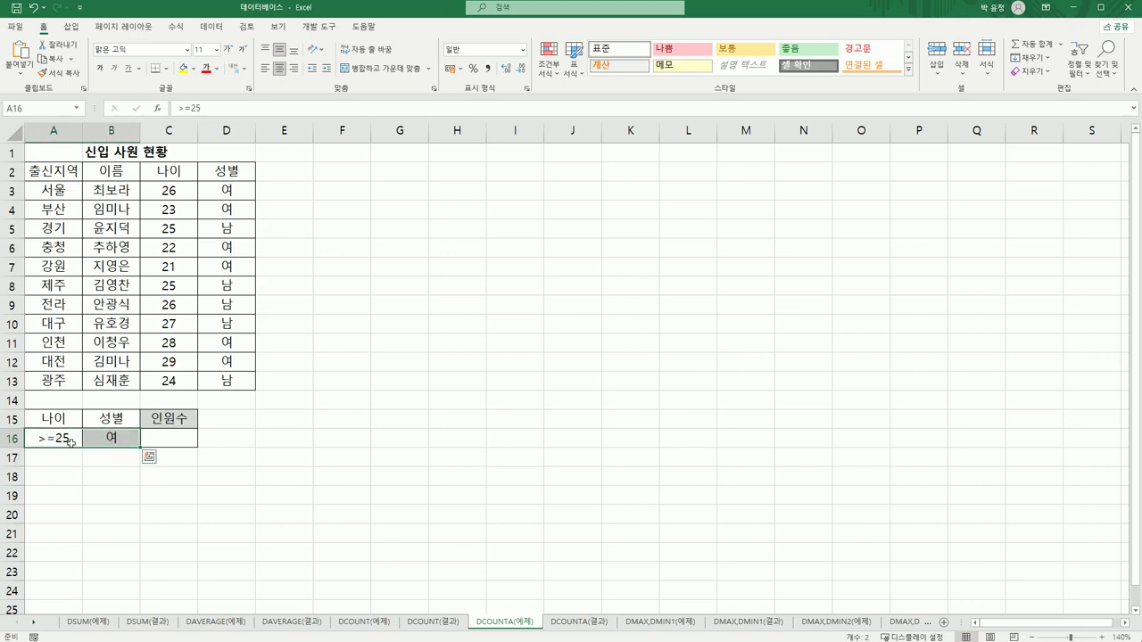
Start a DCOUNTA formula in C16 with the function arguments dialog and set its database to A2:D13
{"action": "left_click", "coordinate": [173, 441]}
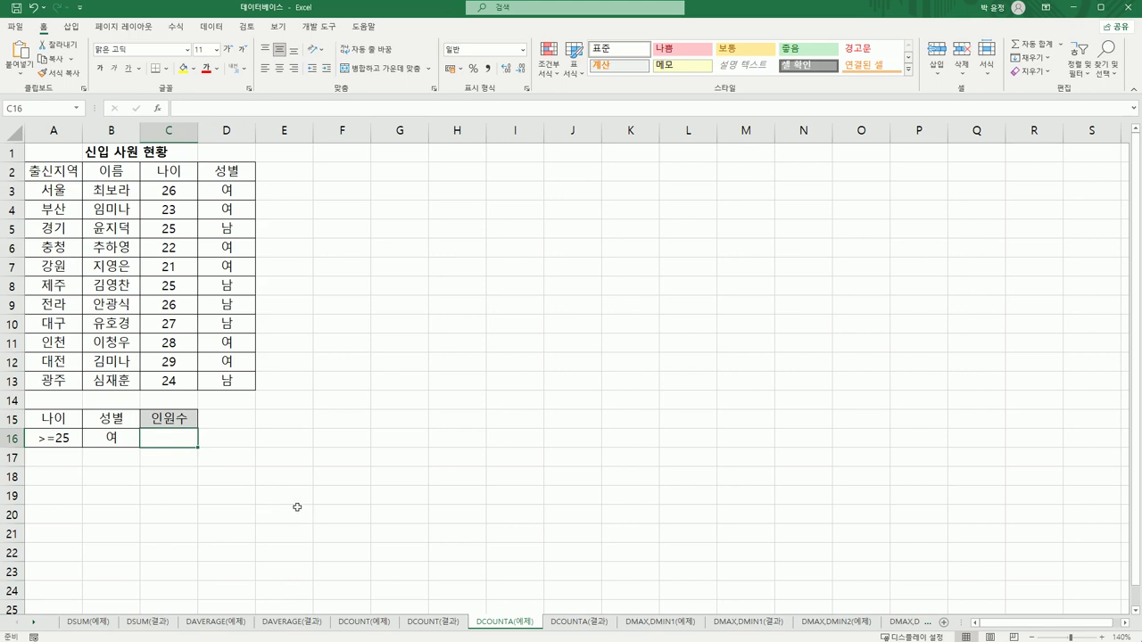
{"action": "type", "text": "=d"}
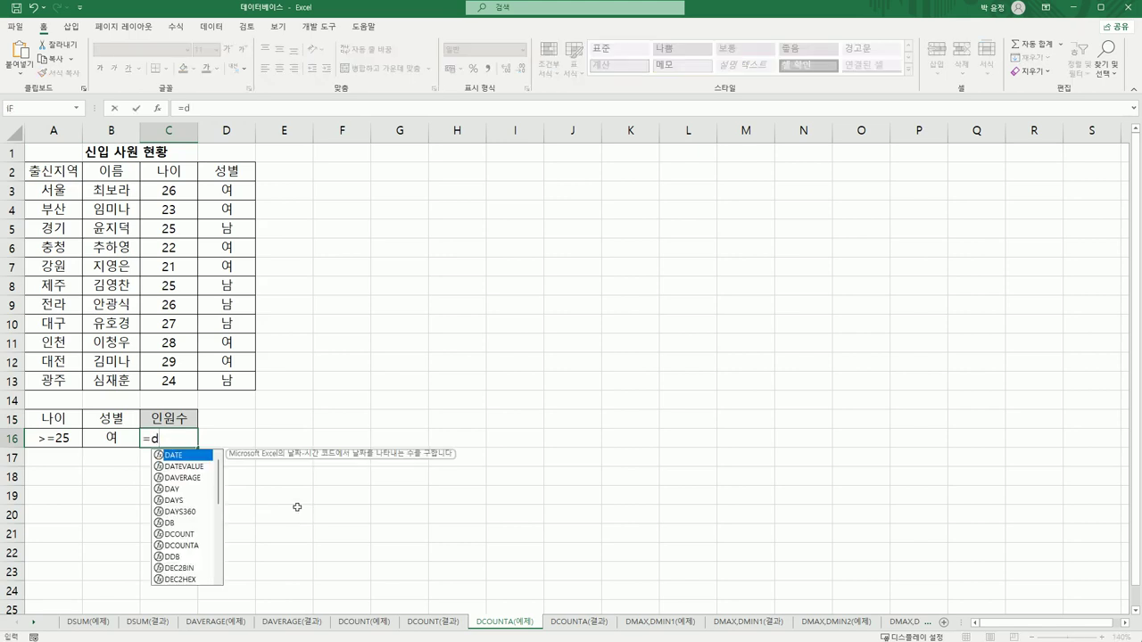
{"action": "type", "text": "c"}
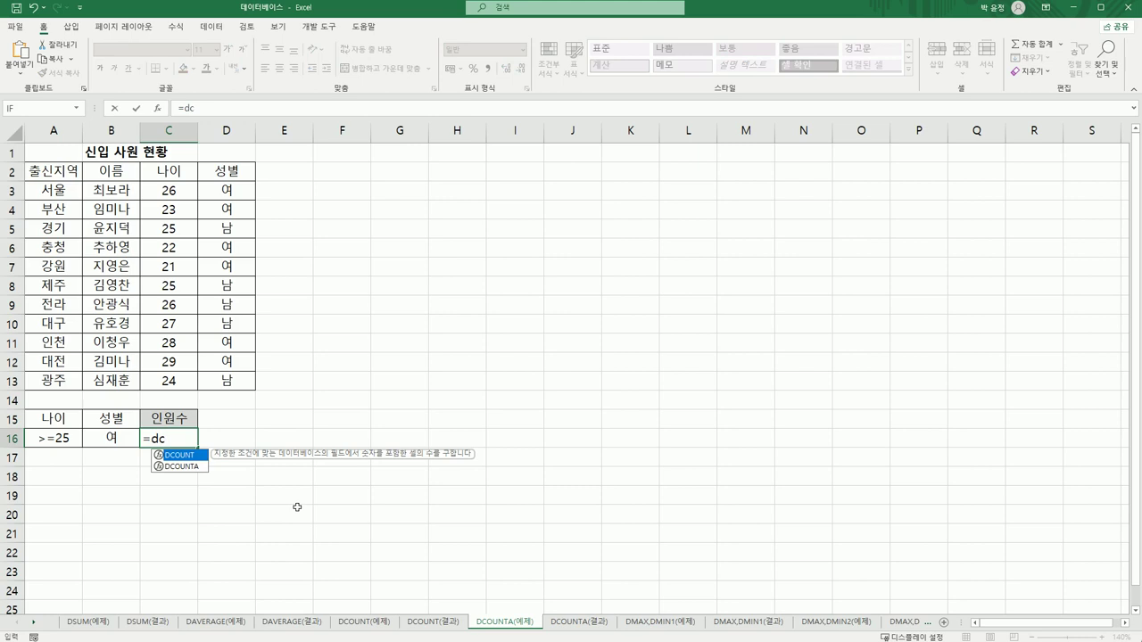
{"action": "left_click", "coordinate": [191, 466]}
{"action": "double_click", "coordinate": [189, 467]}
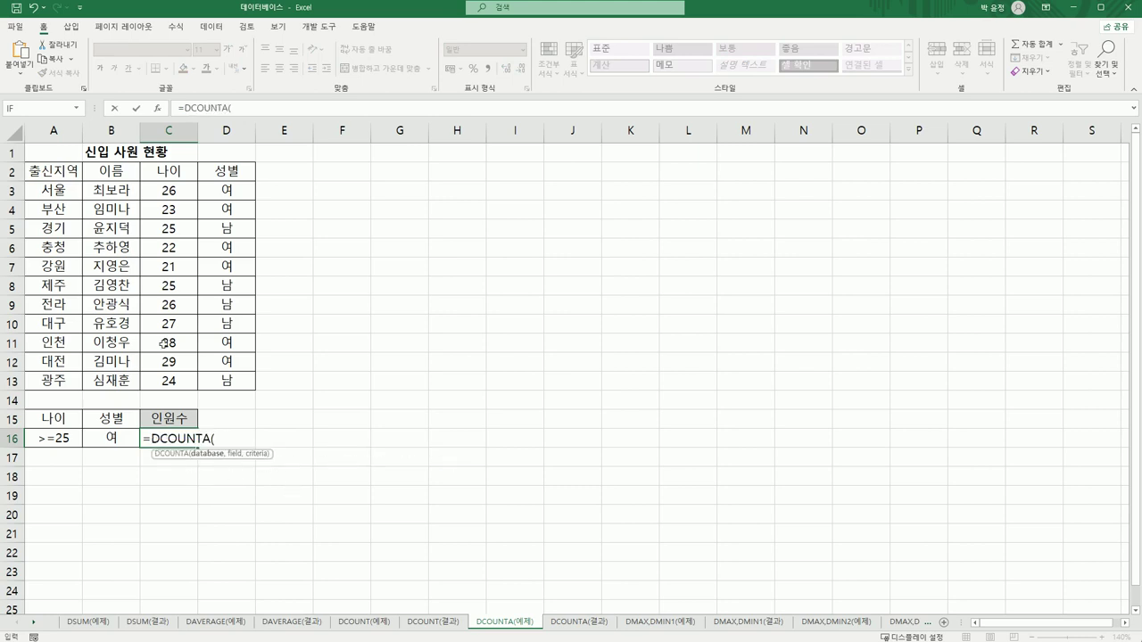
{"action": "left_click", "coordinate": [156, 108]}
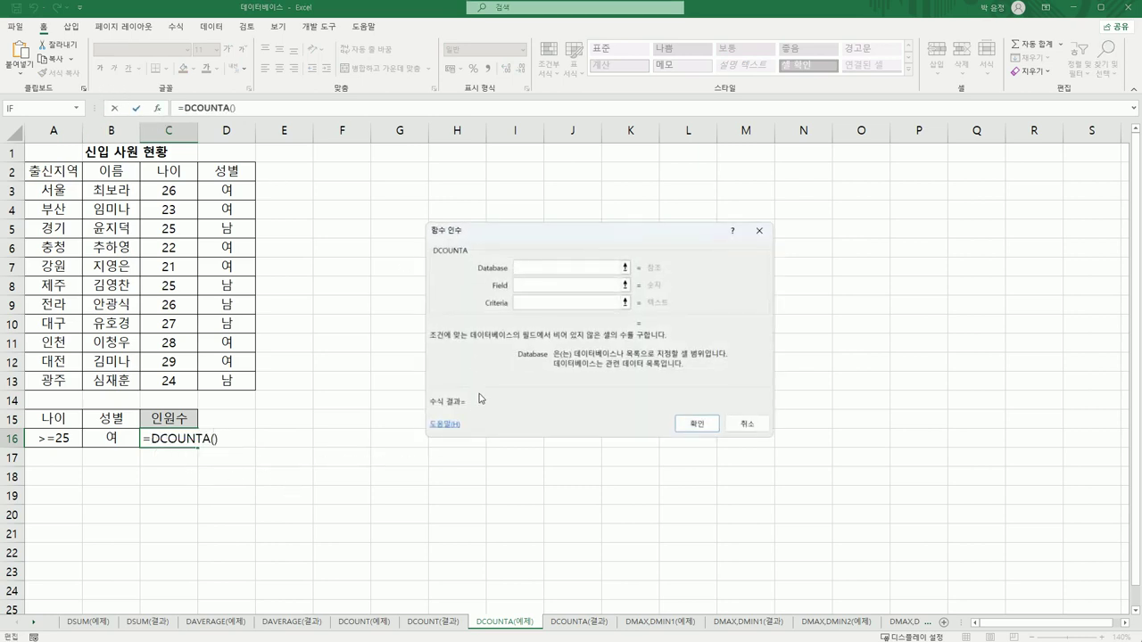
{"action": "left_click_drag", "start_coordinate": [63, 169], "coordinate": [246, 382]}
Set the DCOUNTA field to D2 and its criteria to A15:B16, and complete the C16 formula
{"action": "key", "text": "Tab"}
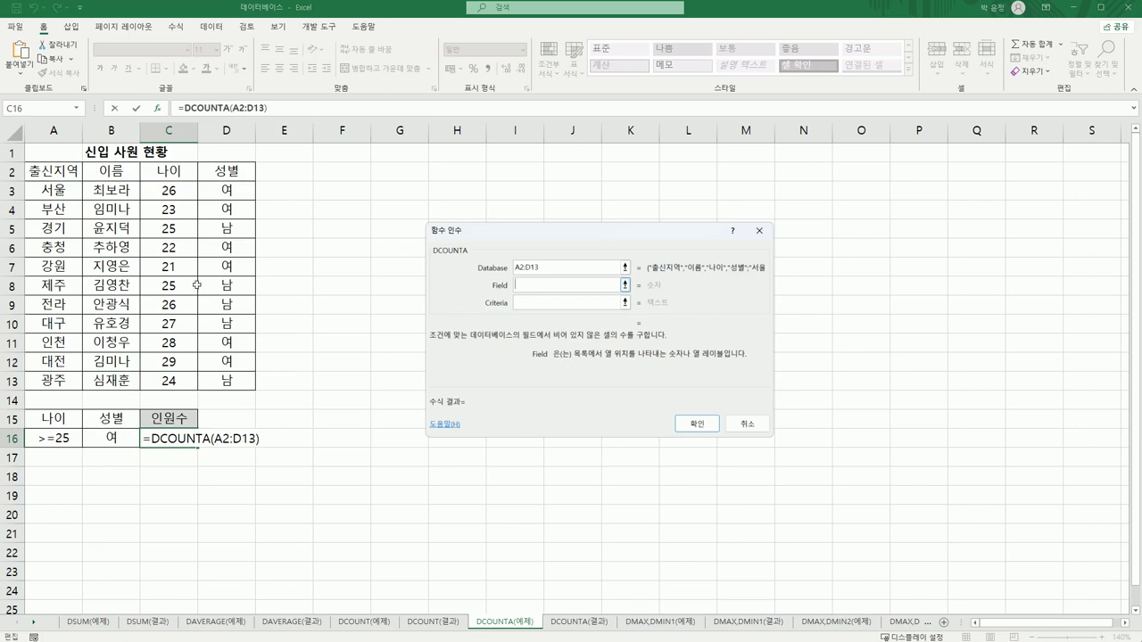
{"action": "left_click", "coordinate": [42, 173]}
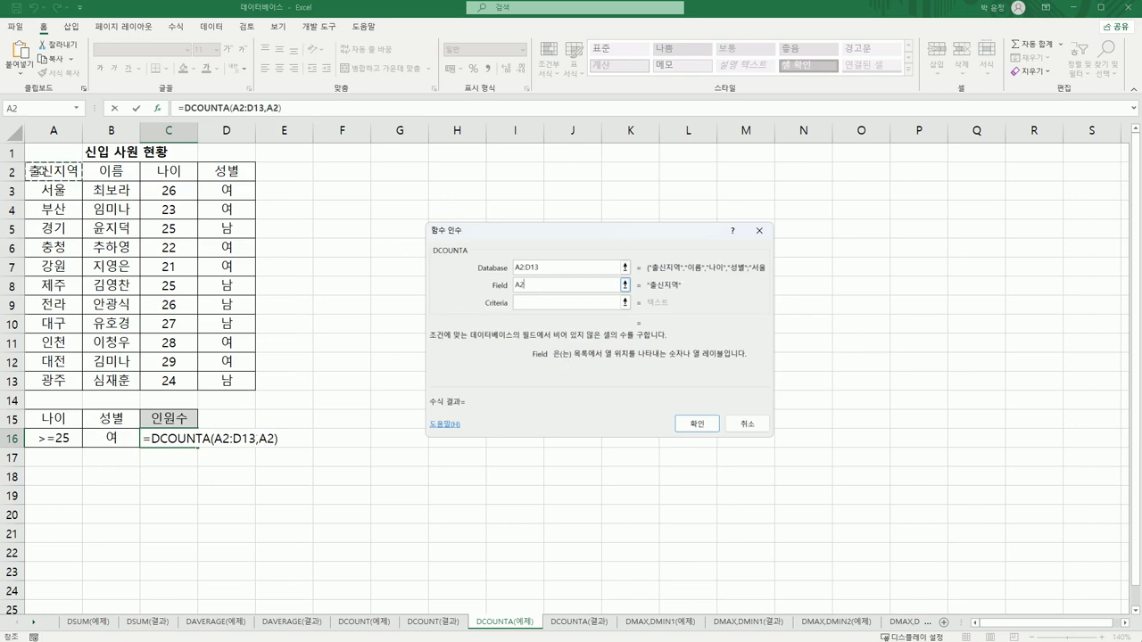
{"action": "left_click", "coordinate": [117, 175]}
{"action": "left_click", "coordinate": [240, 169]}
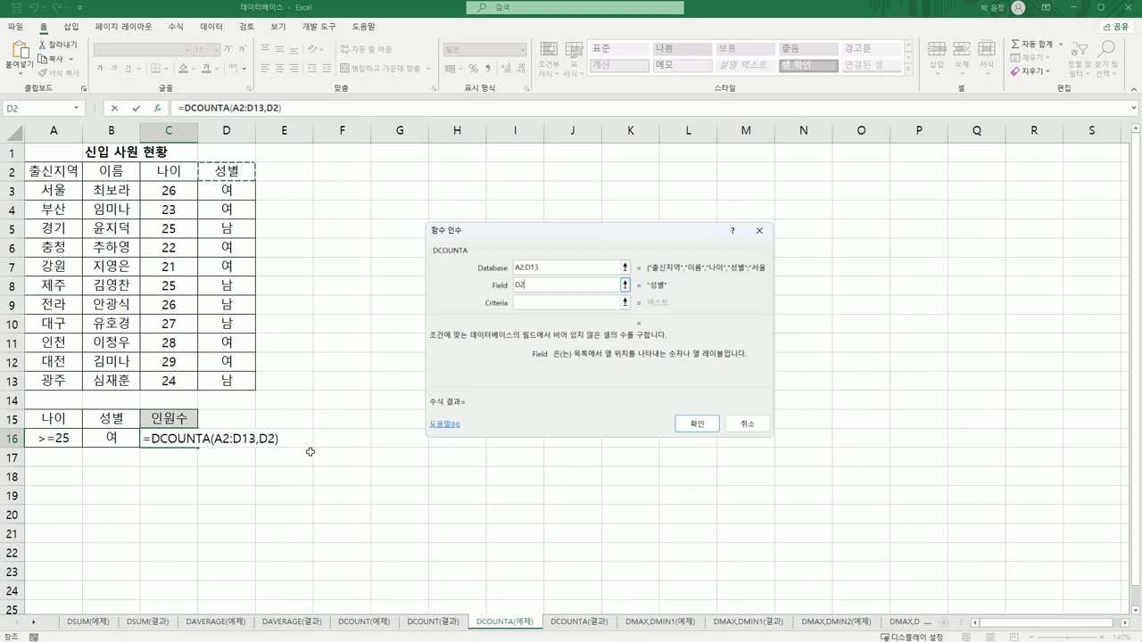
{"action": "left_click", "coordinate": [549, 302]}
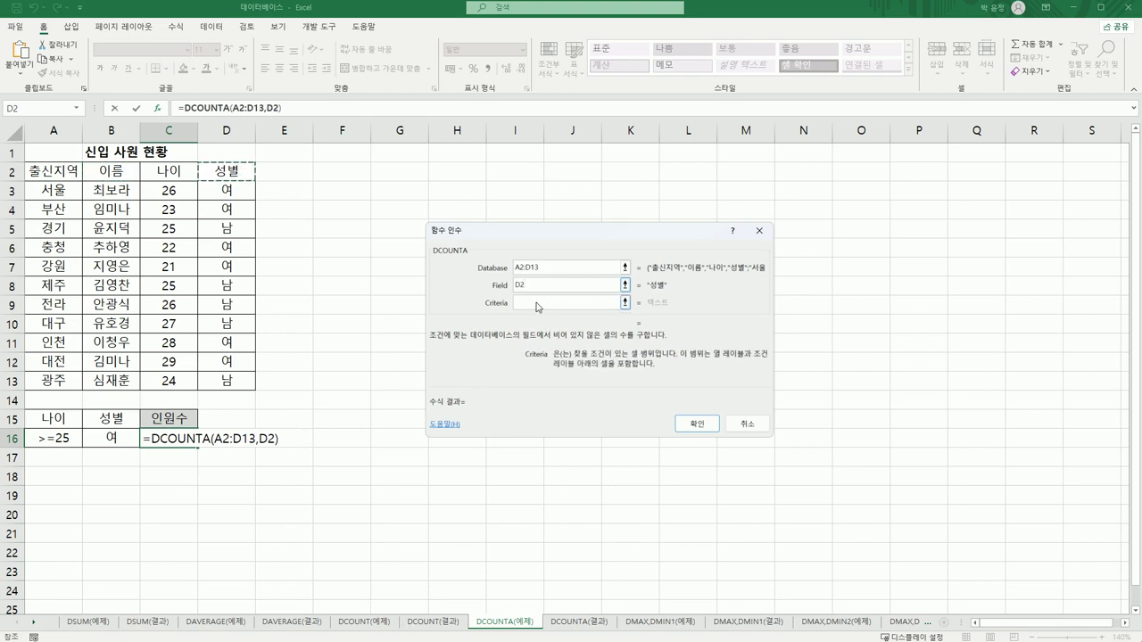
{"action": "left_click", "coordinate": [56, 421]}
{"action": "left_click_drag", "start_coordinate": [57, 421], "coordinate": [111, 441]}
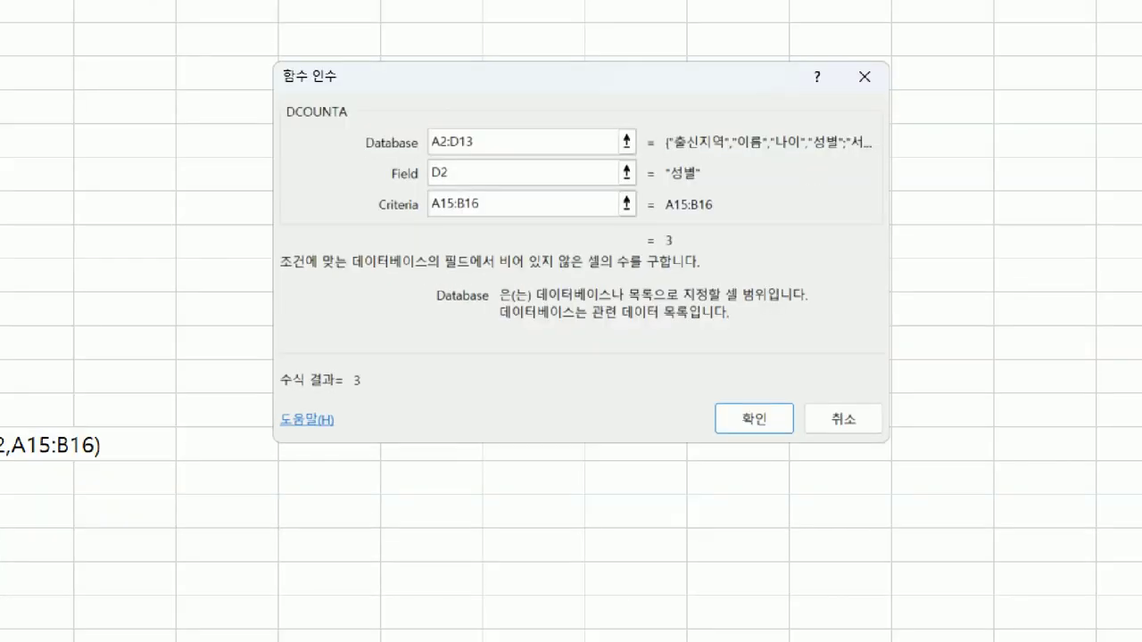
{"action": "mouse_move", "coordinate": [503, 192]}
{"action": "left_mouse_down"}
{"action": "mouse_move", "coordinate": [420, 266]}
{"action": "mouse_move", "coordinate": [471, 134]}
{"action": "mouse_move", "coordinate": [447, 251]}
{"action": "left_mouse_up"}
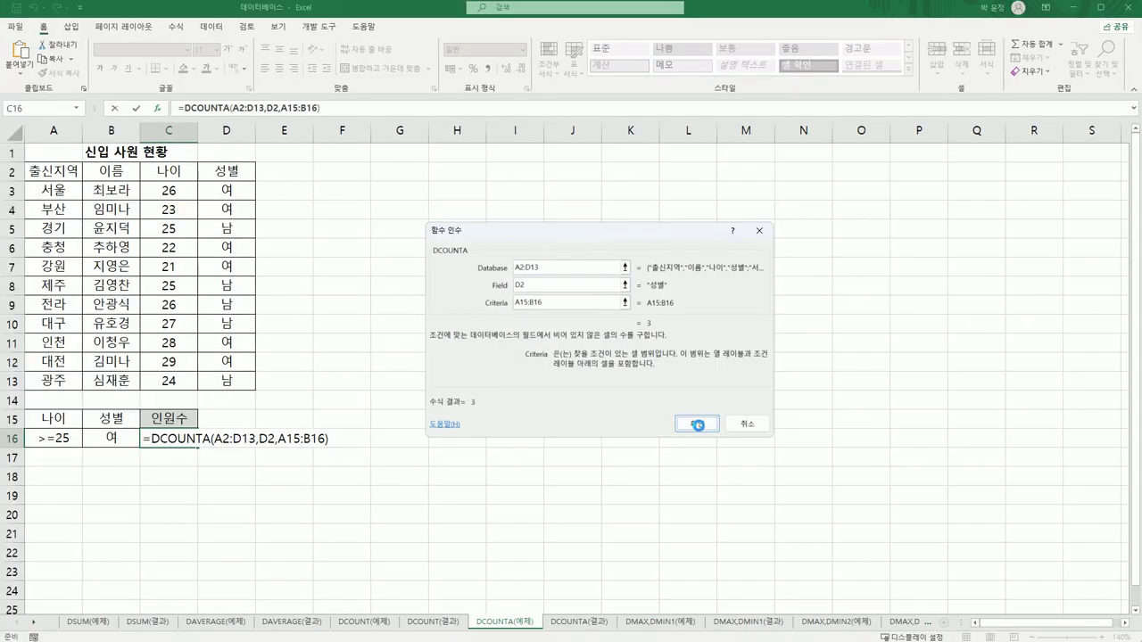
{"action": "left_click", "coordinate": [748, 463]}
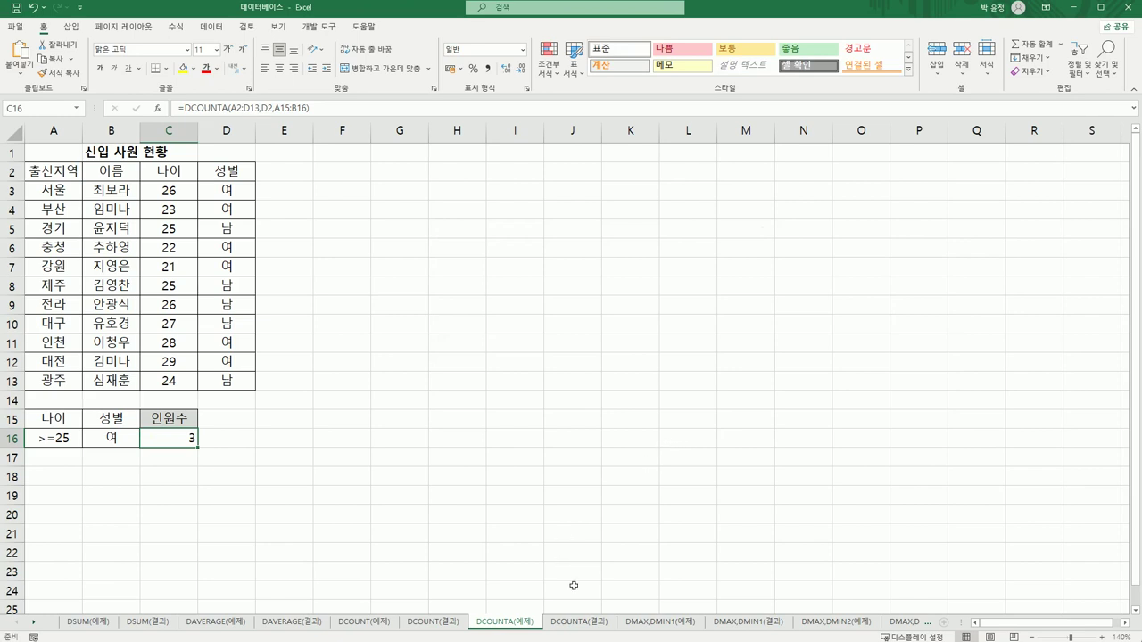
Check the count against the DCOUNTA(결과) sheet and examine the 학과 and 성적 columns on the DMAX,DMIN1(예제) sheet
{"action": "left_click", "coordinate": [596, 628]}
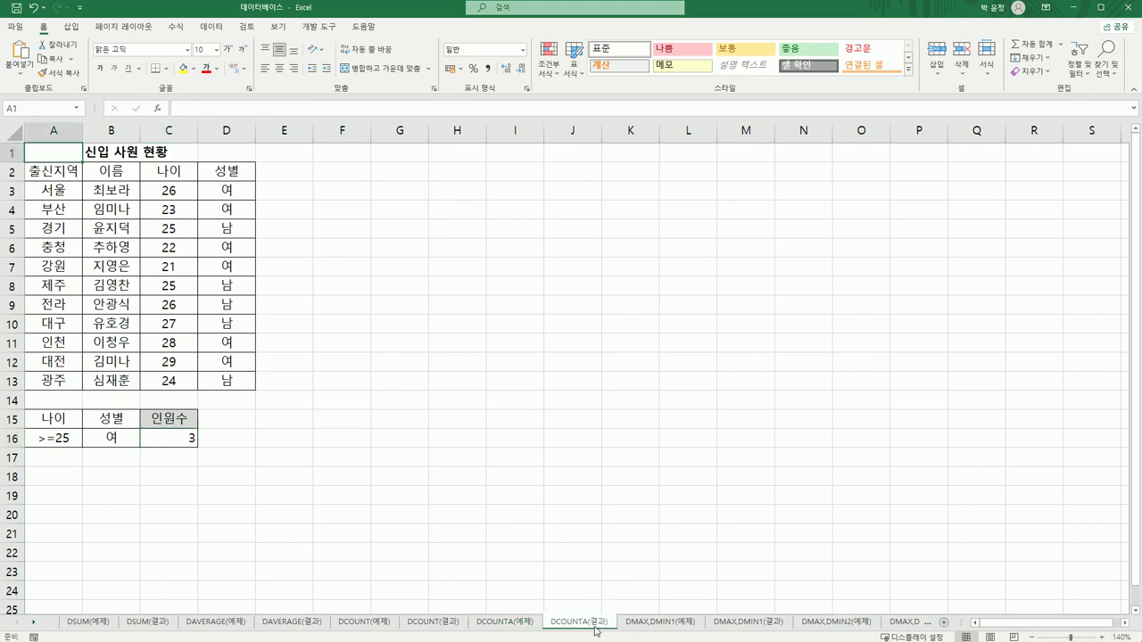
{"action": "left_click", "coordinate": [656, 622]}
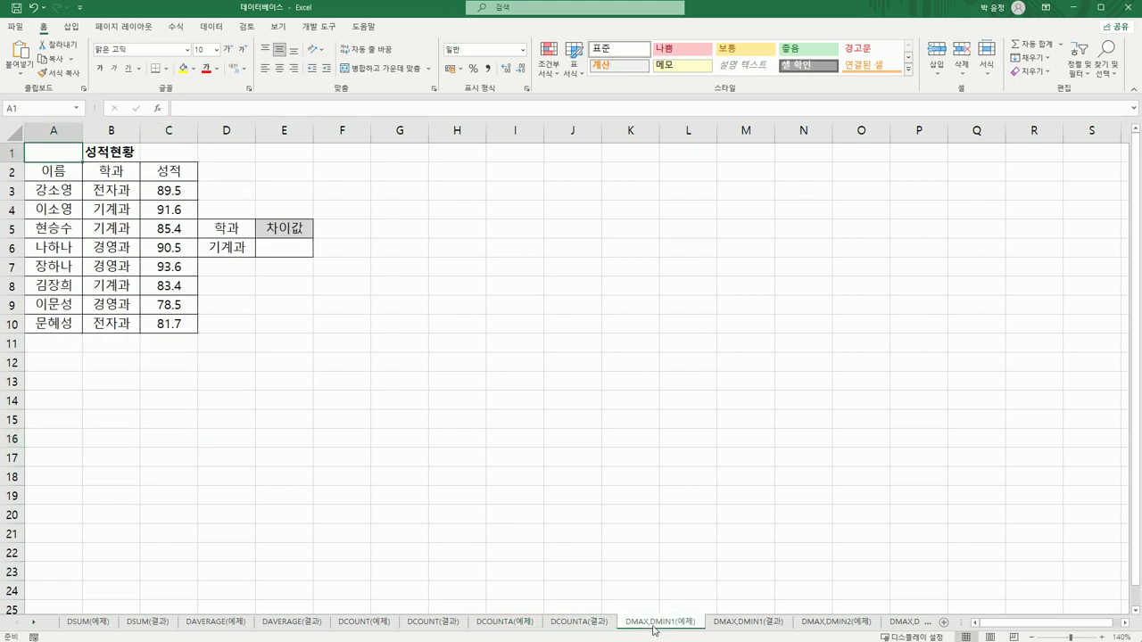
{"action": "left_click", "coordinate": [33, 624]}
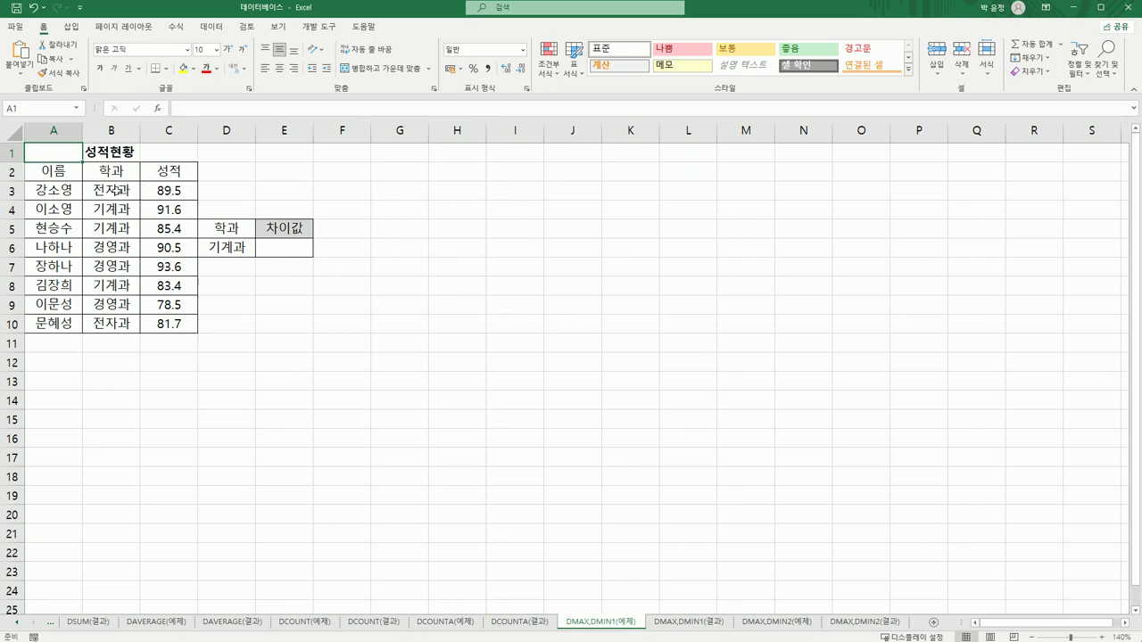
{"action": "left_click", "coordinate": [114, 190]}
{"action": "left_click", "coordinate": [119, 216]}
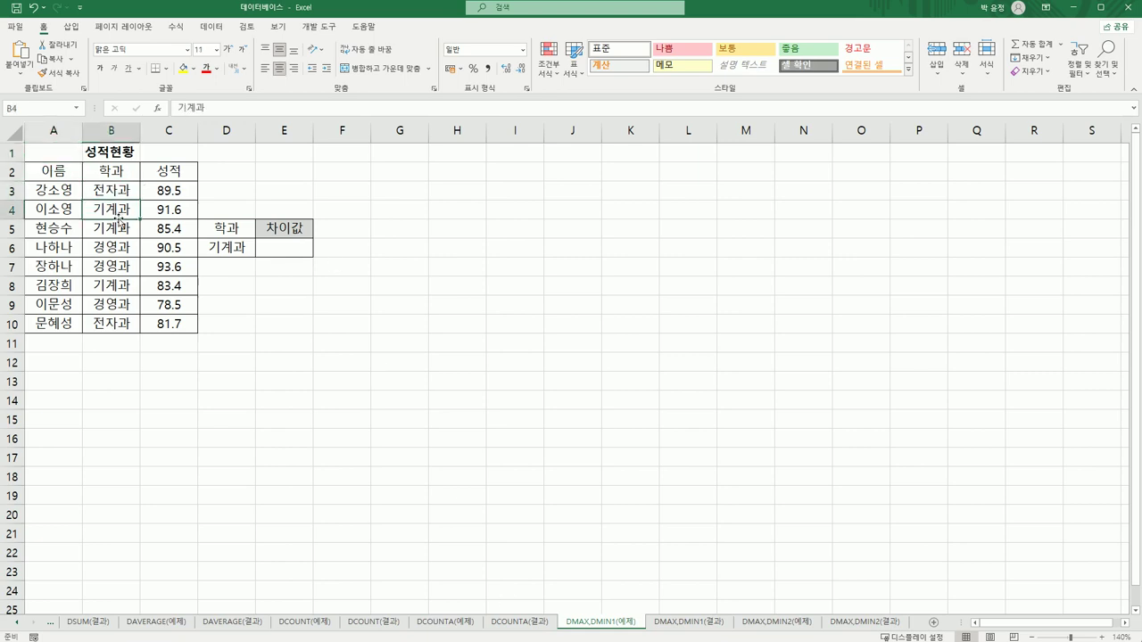
{"action": "left_click_drag", "start_coordinate": [165, 191], "coordinate": [162, 332]}
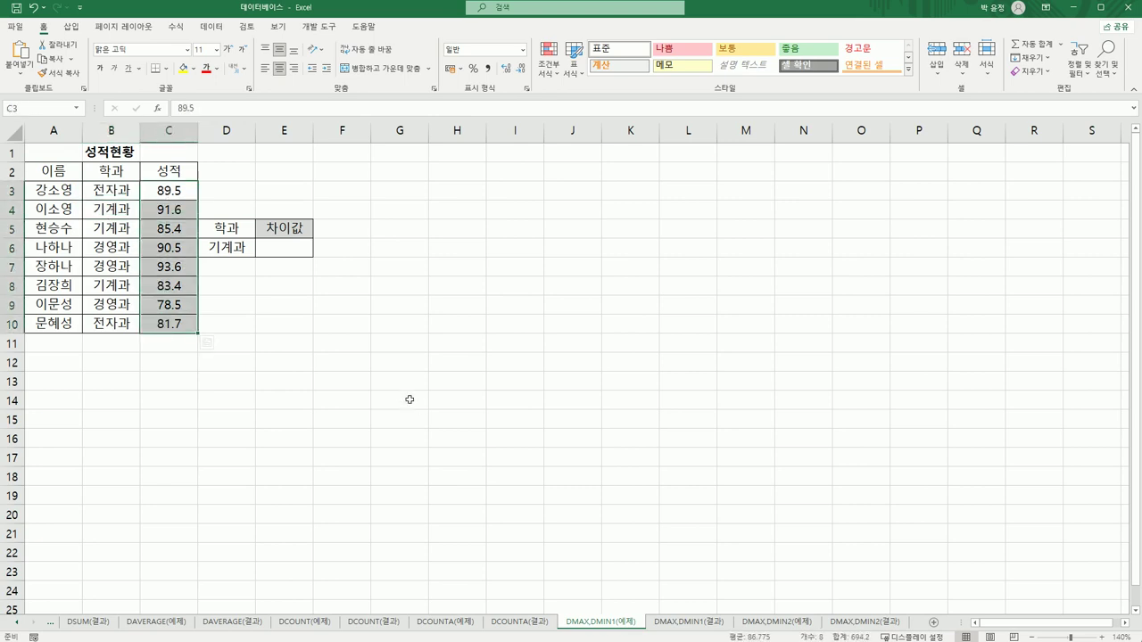
Start a DMAX formula in E6 with the function arguments dialog and set its database to A2:C10
{"action": "left_click", "coordinate": [291, 254]}
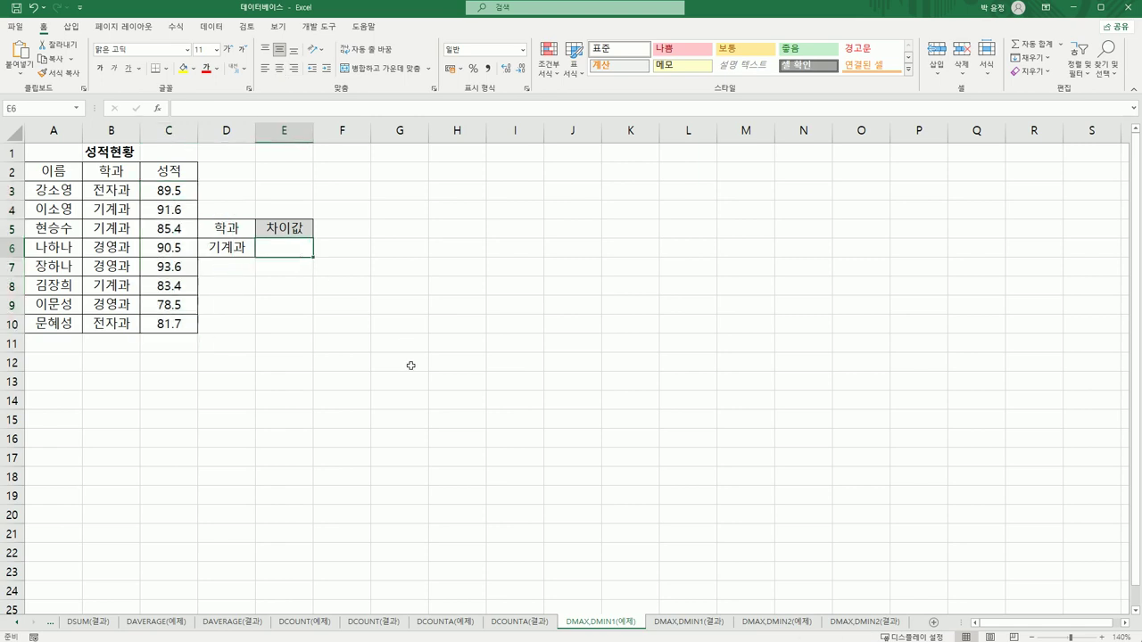
{"action": "type", "text": "="}
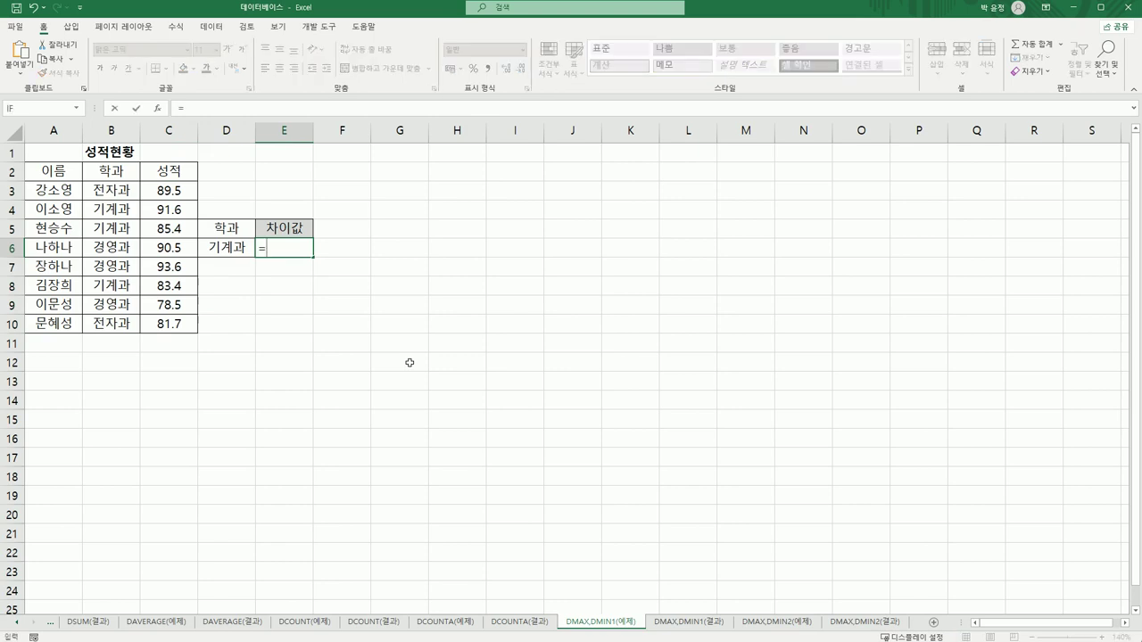
{"action": "type", "text": "d"}
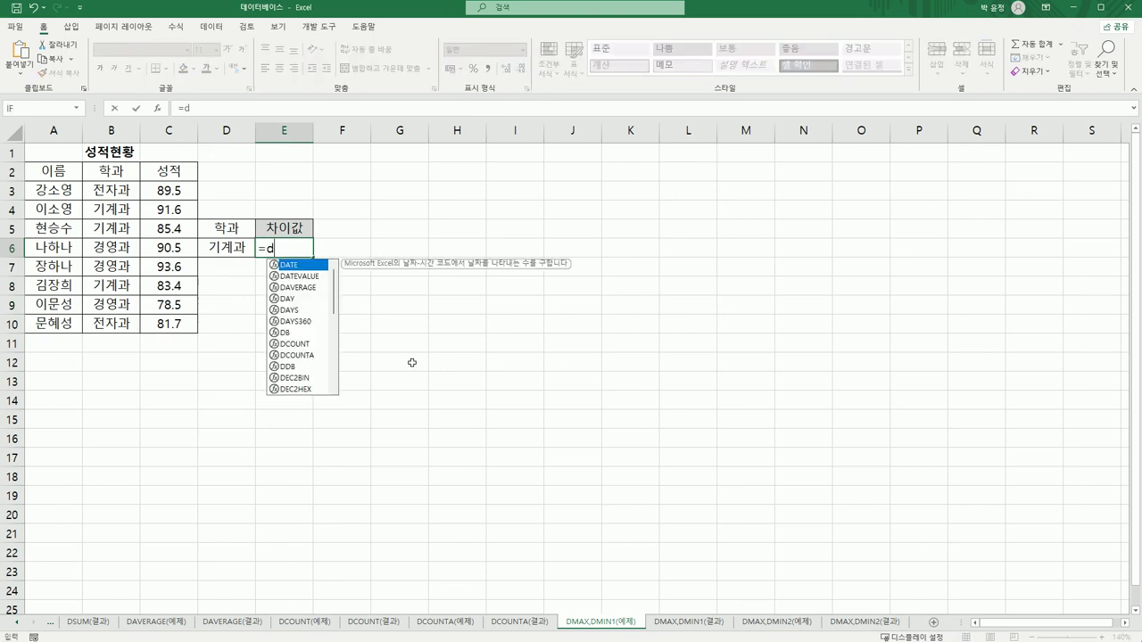
{"action": "type", "text": "m"}
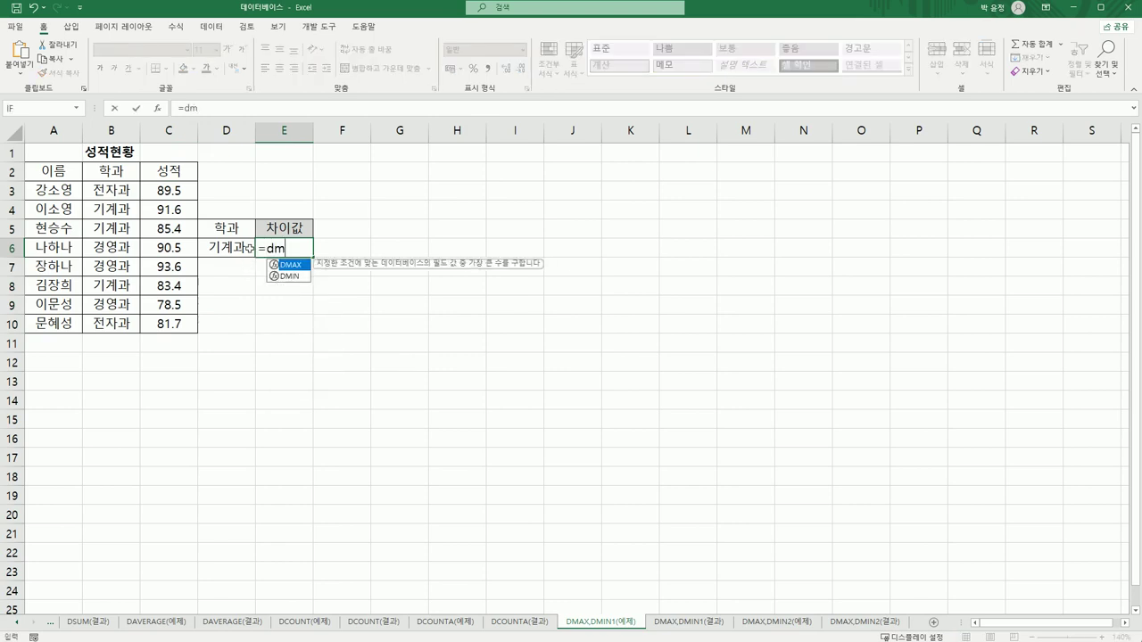
{"action": "key", "text": "Tab"}
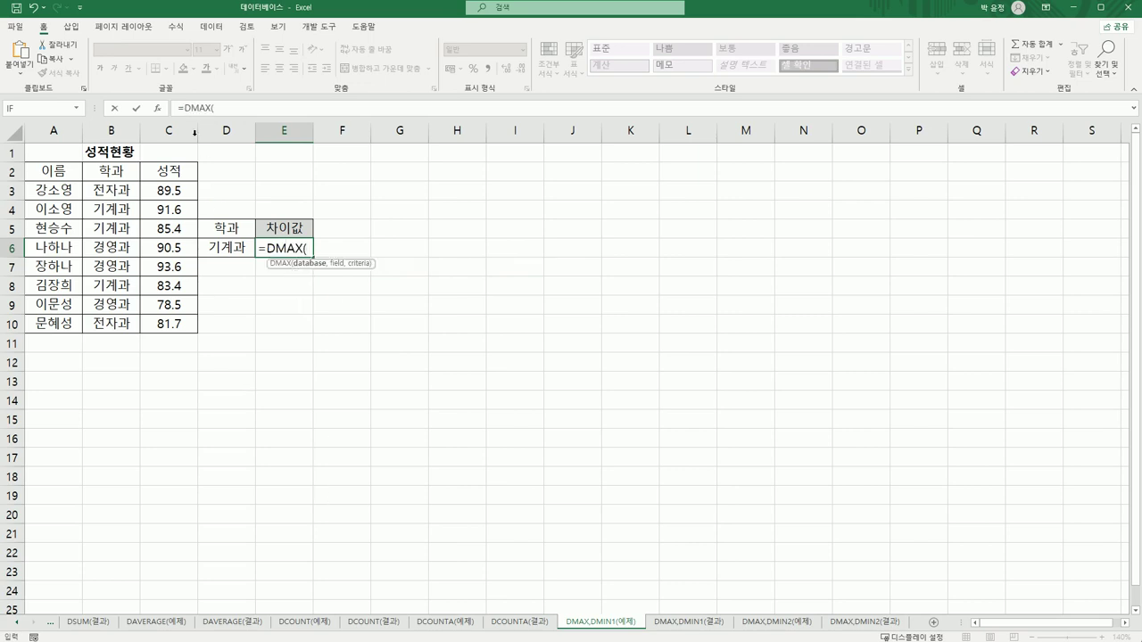
{"action": "left_click", "coordinate": [158, 111]}
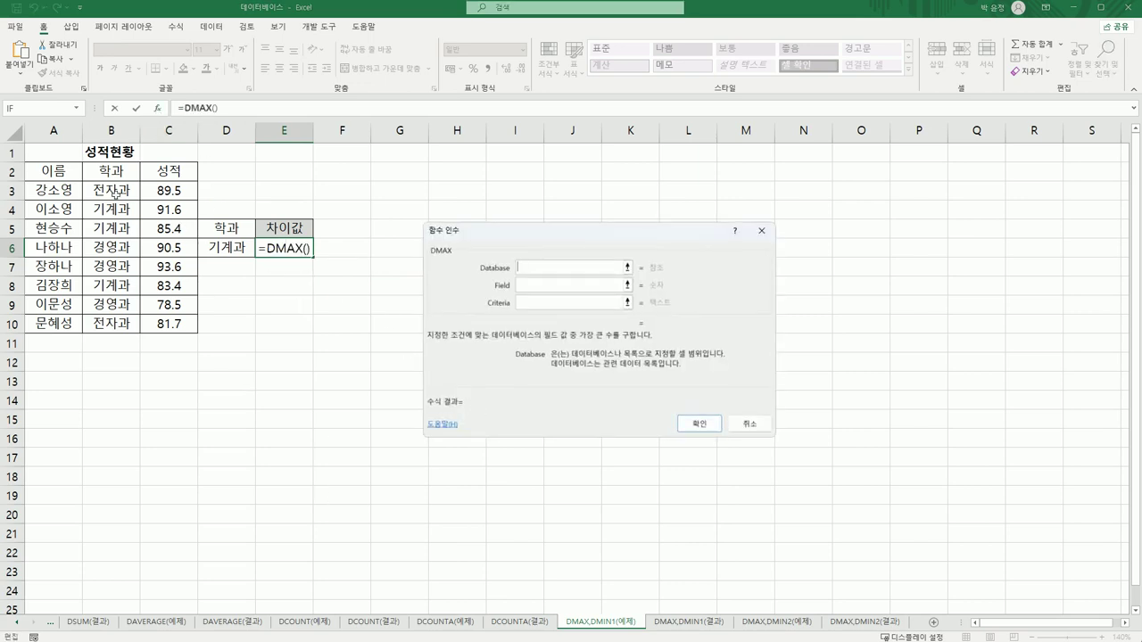
{"action": "left_click_drag", "start_coordinate": [54, 171], "coordinate": [168, 324]}
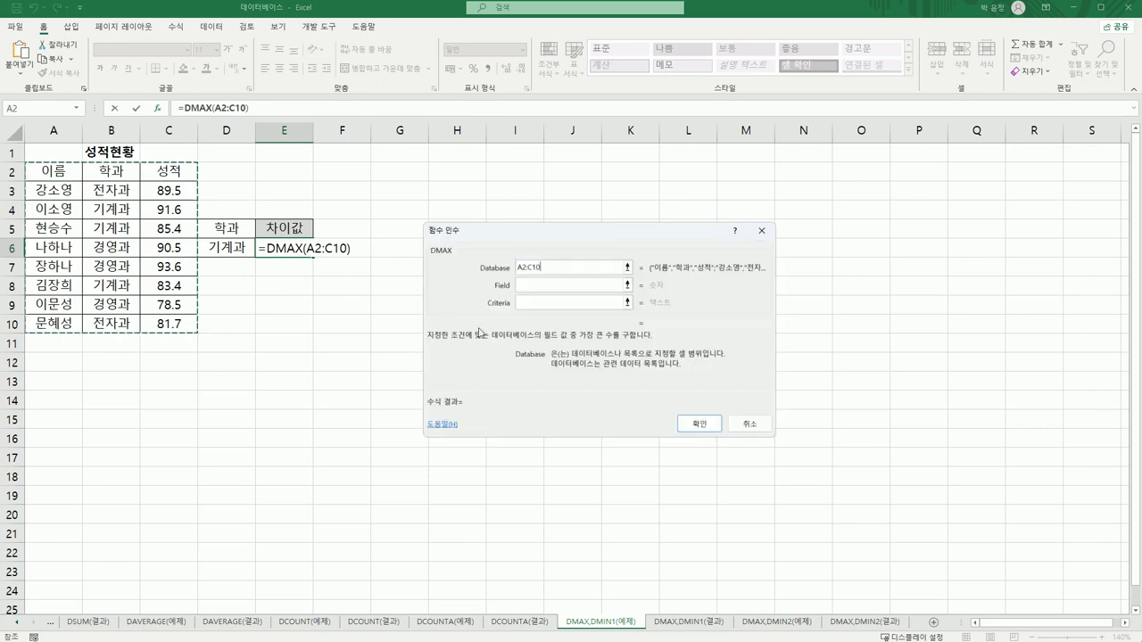
Set the DMAX field to C2 and its criteria to D5:D6, and complete the E6 formula
{"action": "left_click", "coordinate": [554, 282]}
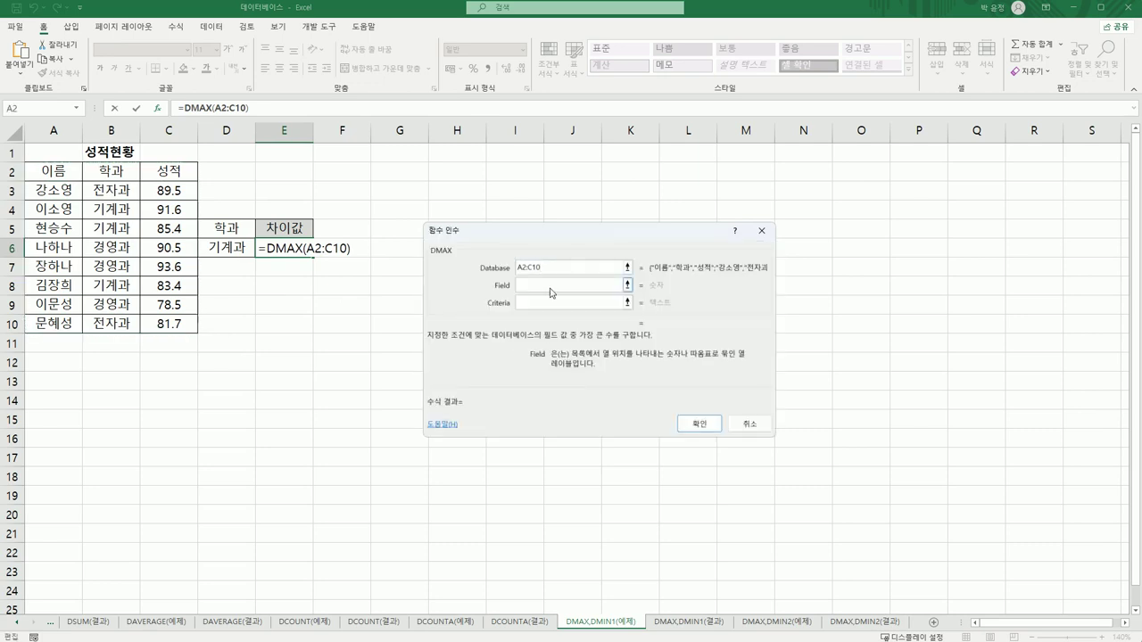
{"action": "left_click", "coordinate": [168, 172]}
{"action": "left_click", "coordinate": [615, 302]}
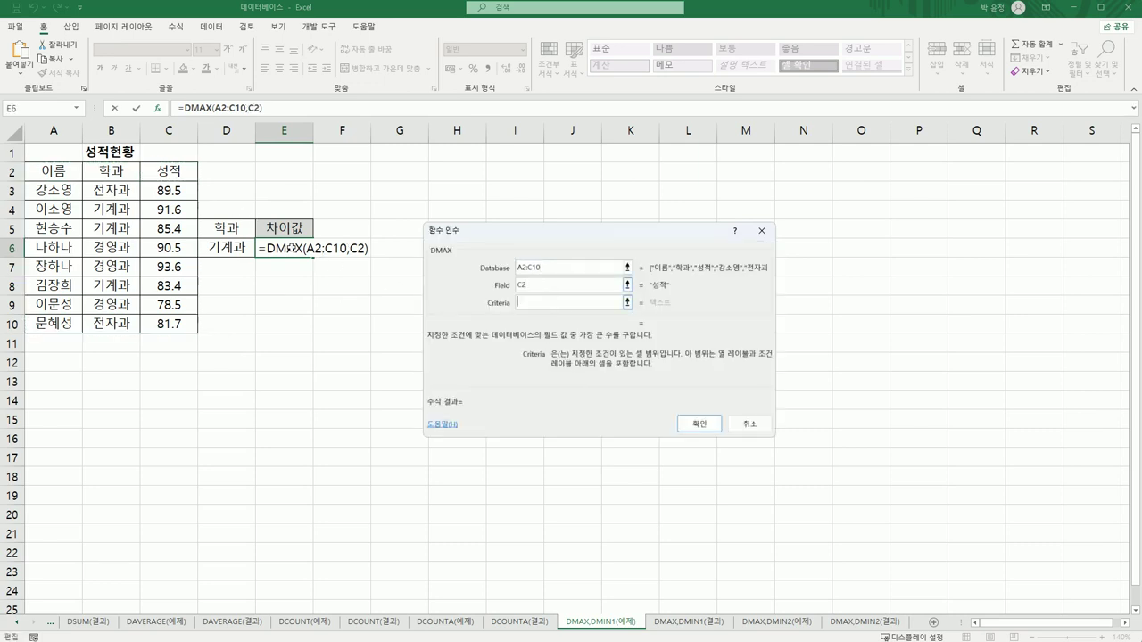
{"action": "left_click_drag", "start_coordinate": [228, 231], "coordinate": [228, 252]}
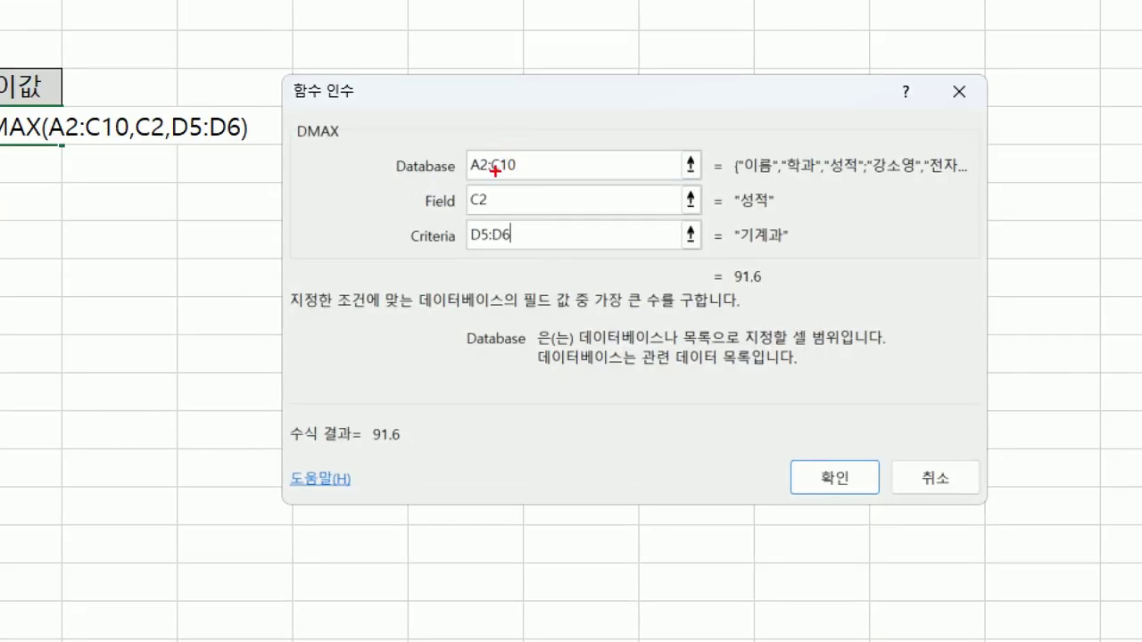
{"action": "mouse_move", "coordinate": [526, 174]}
{"action": "left_mouse_down"}
{"action": "mouse_move", "coordinate": [446, 150]}
{"action": "mouse_move", "coordinate": [555, 144]}
{"action": "mouse_move", "coordinate": [515, 181]}
{"action": "left_mouse_up"}
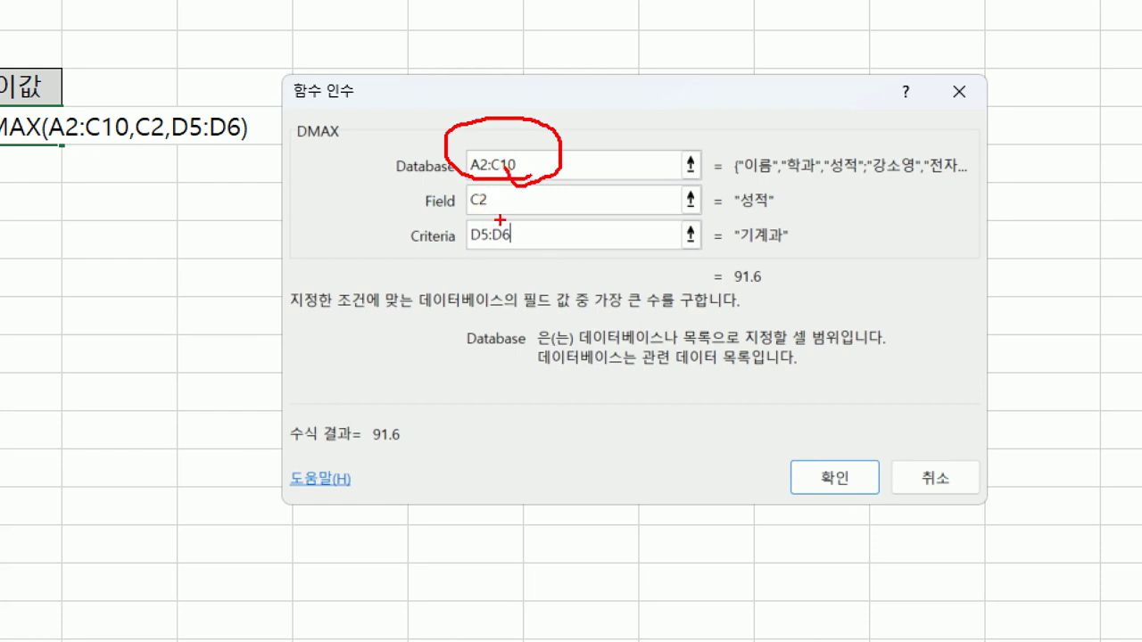
{"action": "mouse_move", "coordinate": [498, 218]}
{"action": "left_mouse_down"}
{"action": "mouse_move", "coordinate": [460, 209]}
{"action": "mouse_move", "coordinate": [499, 192]}
{"action": "mouse_move", "coordinate": [493, 228]}
{"action": "left_mouse_up"}
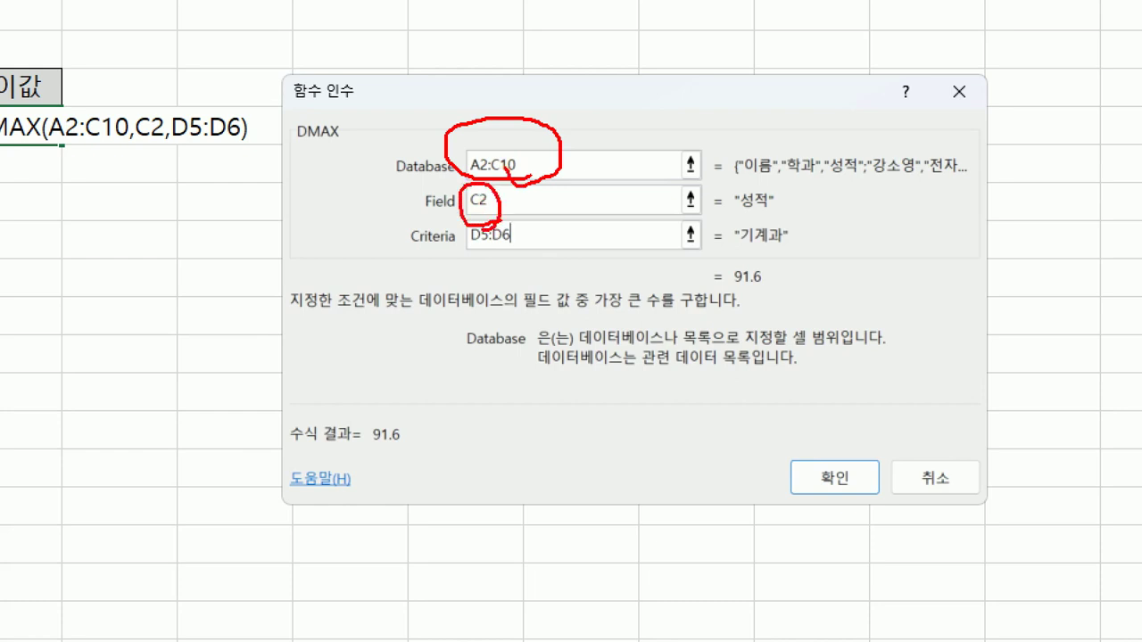
{"action": "mouse_move", "coordinate": [535, 265]}
{"action": "left_mouse_down"}
{"action": "mouse_move", "coordinate": [468, 261]}
{"action": "mouse_move", "coordinate": [515, 228]}
{"action": "mouse_move", "coordinate": [517, 273]}
{"action": "left_mouse_up"}
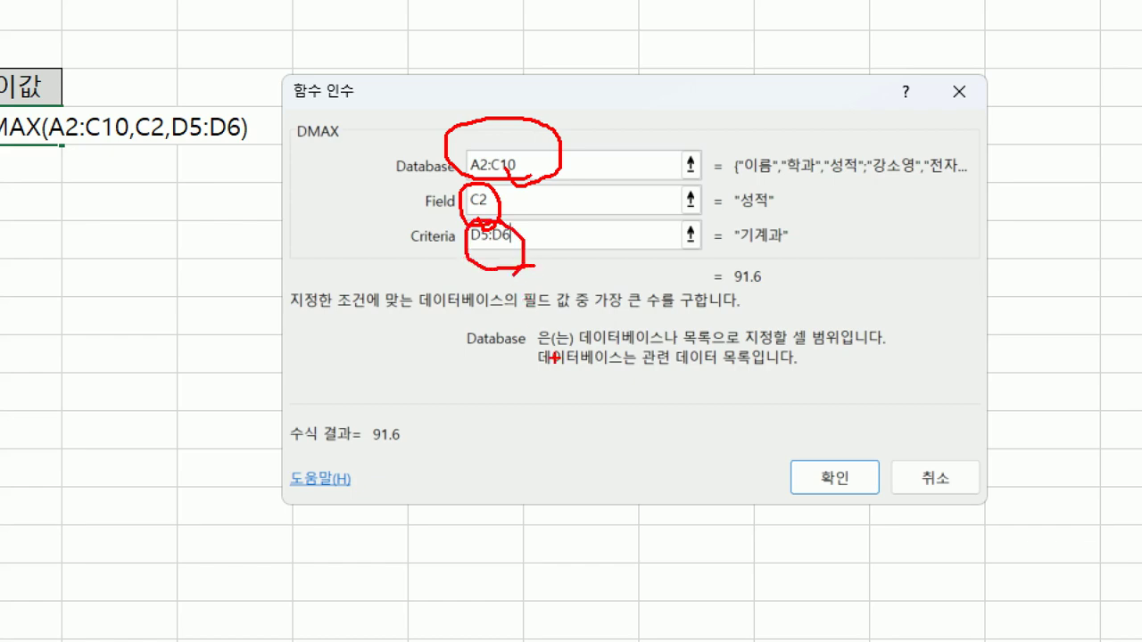
{"action": "key", "text": "Escape"}
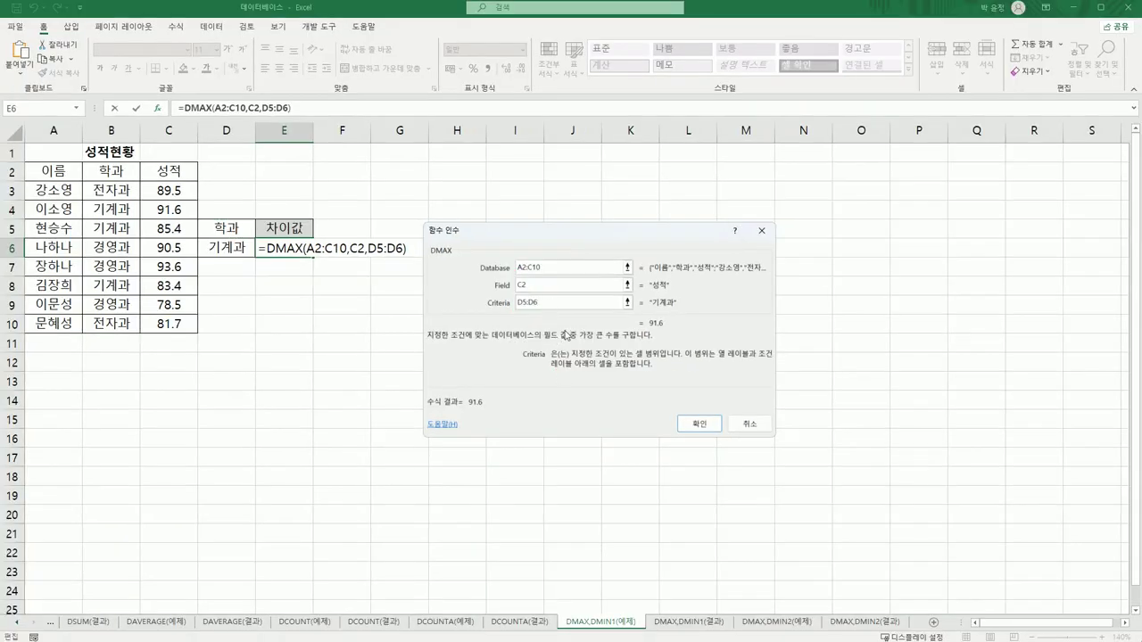
{"action": "left_click", "coordinate": [696, 424]}
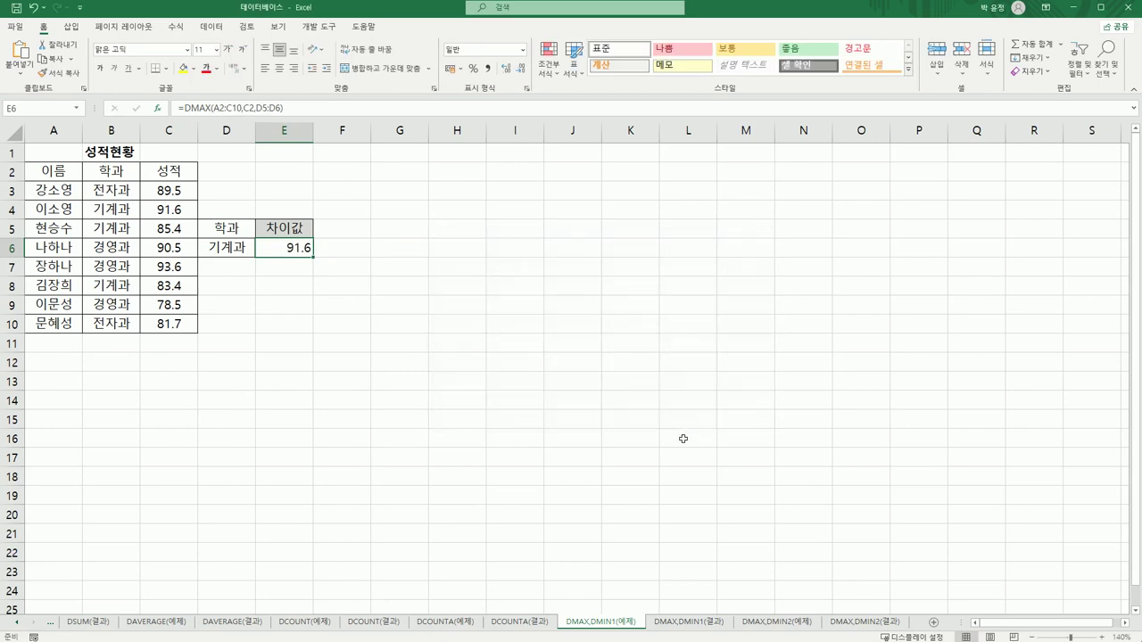
Extend the E6 formula by subtracting a DMIN function, with its database set to A2:C10 in the function arguments dialog
{"action": "double_click", "coordinate": [298, 248]}
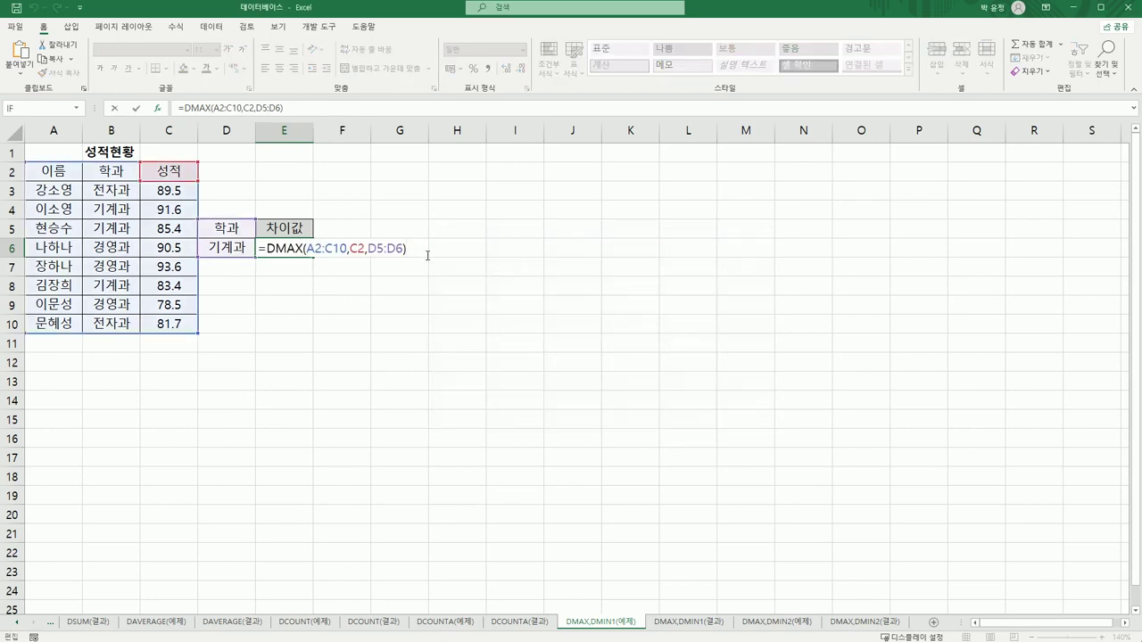
{"action": "type", "text": "-dm"}
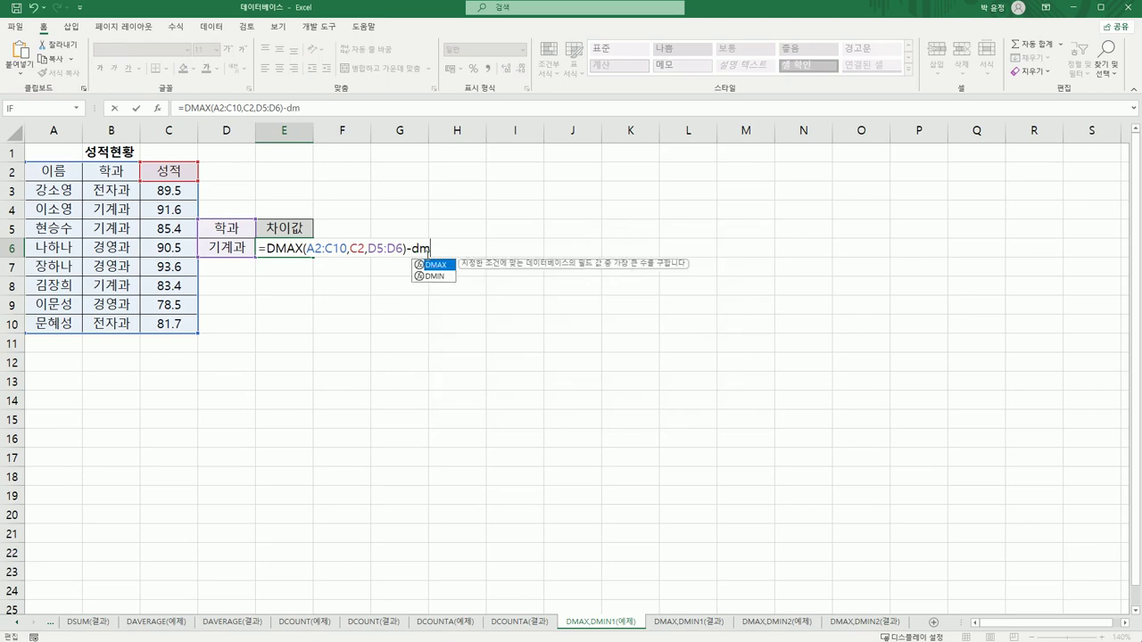
{"action": "type", "text": "i"}
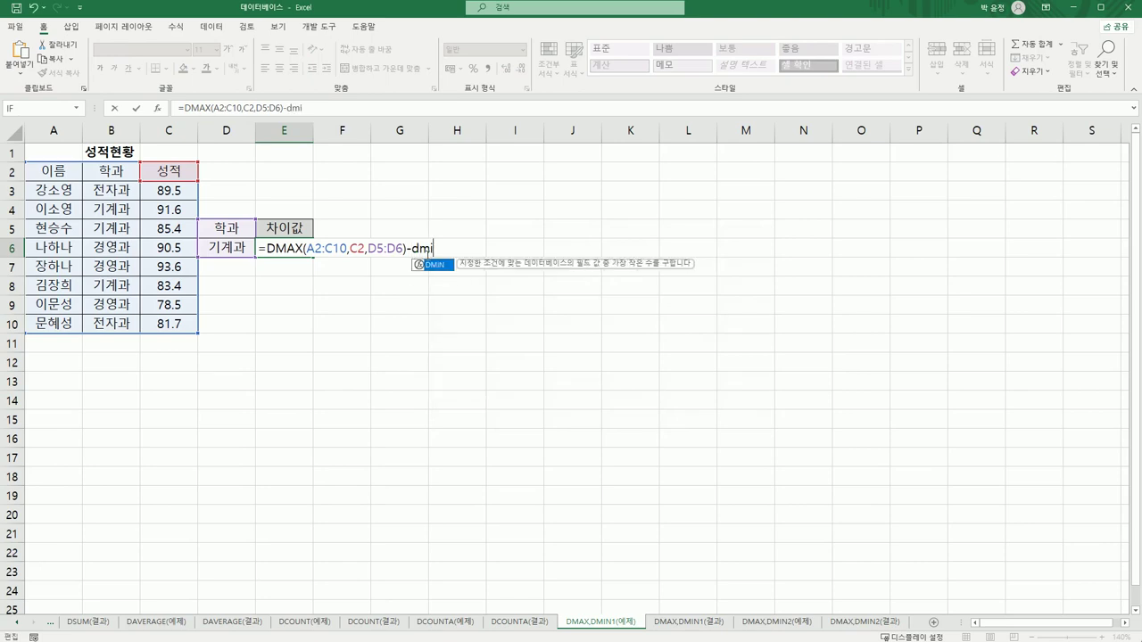
{"action": "double_click", "coordinate": [436, 265]}
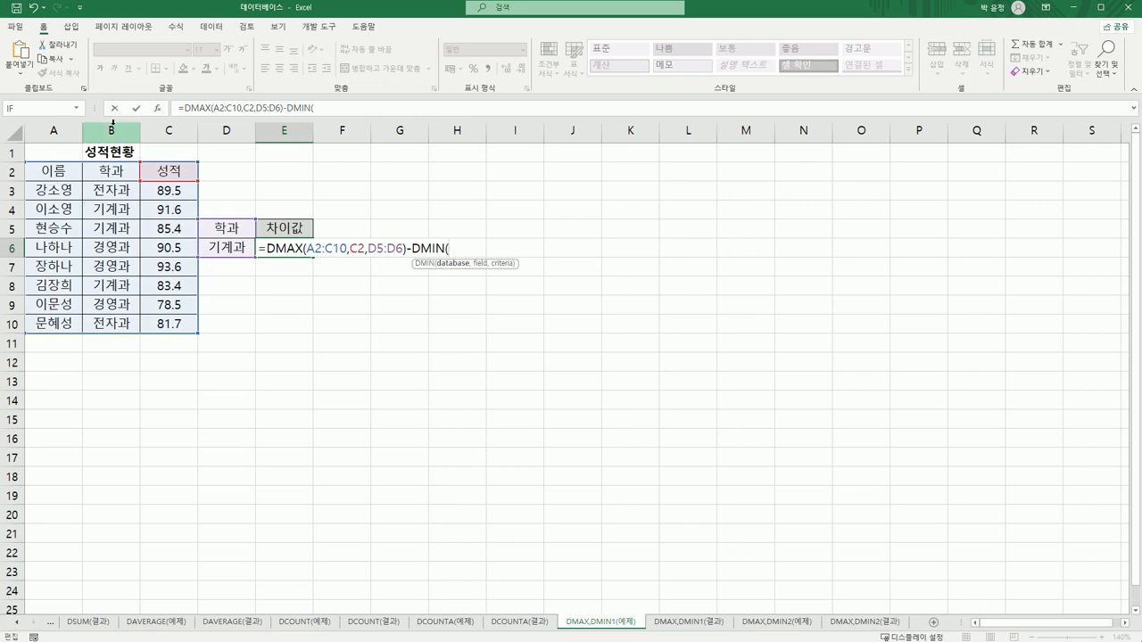
{"action": "left_click", "coordinate": [157, 108]}
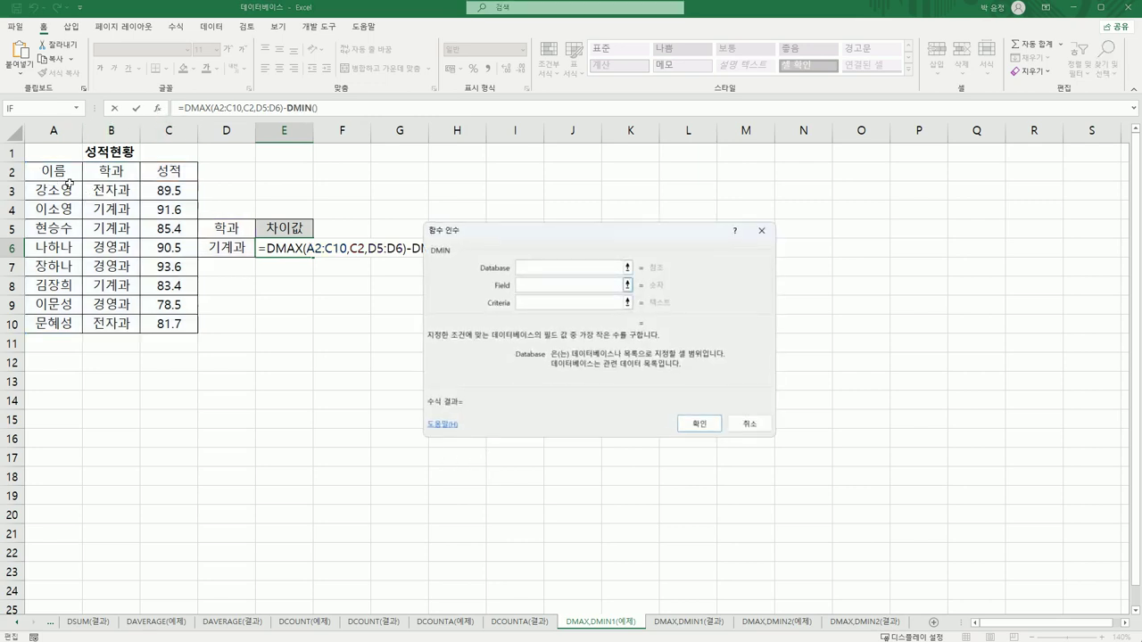
{"action": "left_click_drag", "start_coordinate": [57, 173], "coordinate": [161, 323]}
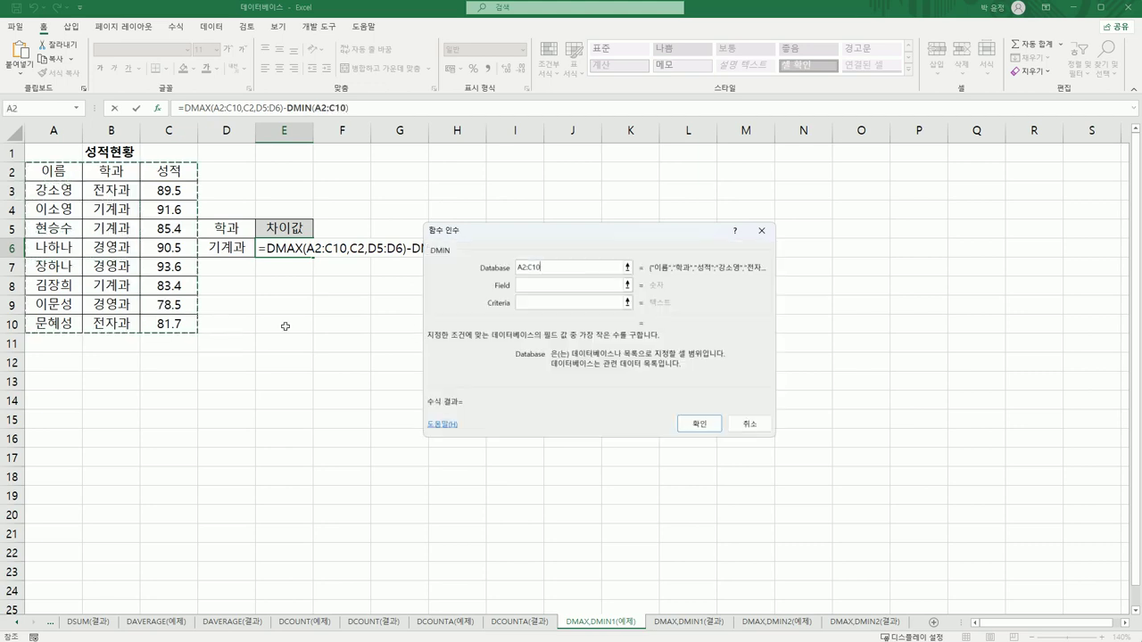
Set the DMIN field to C2 and its criteria to D5:D6, and complete the combined 차이값 formula
{"action": "left_click", "coordinate": [519, 286]}
{"action": "left_click", "coordinate": [174, 172]}
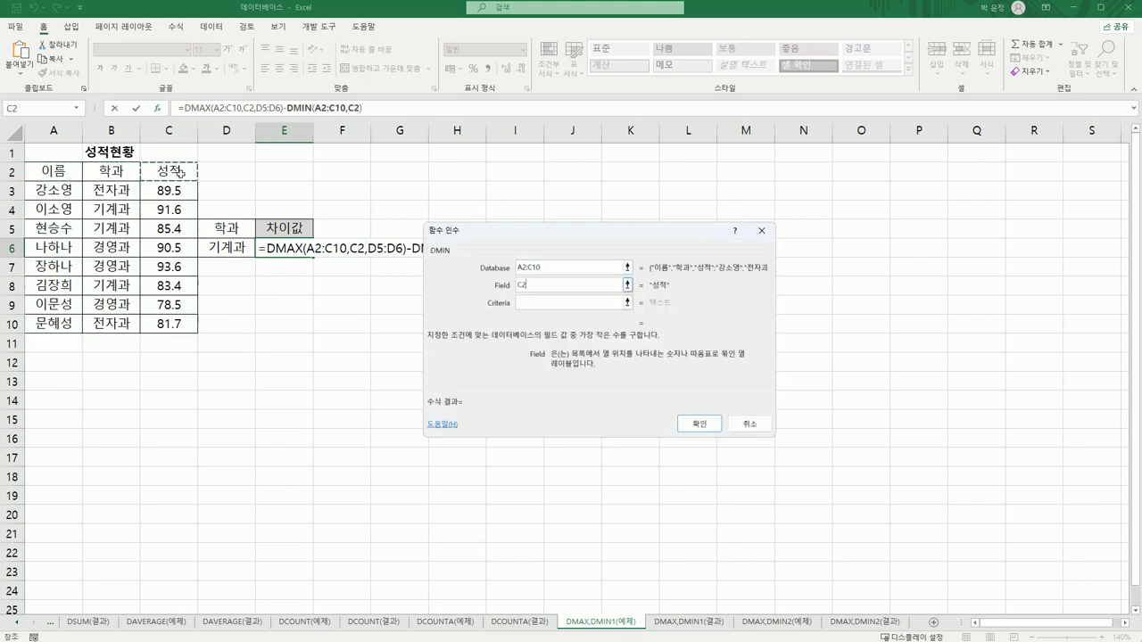
{"action": "left_click", "coordinate": [526, 302]}
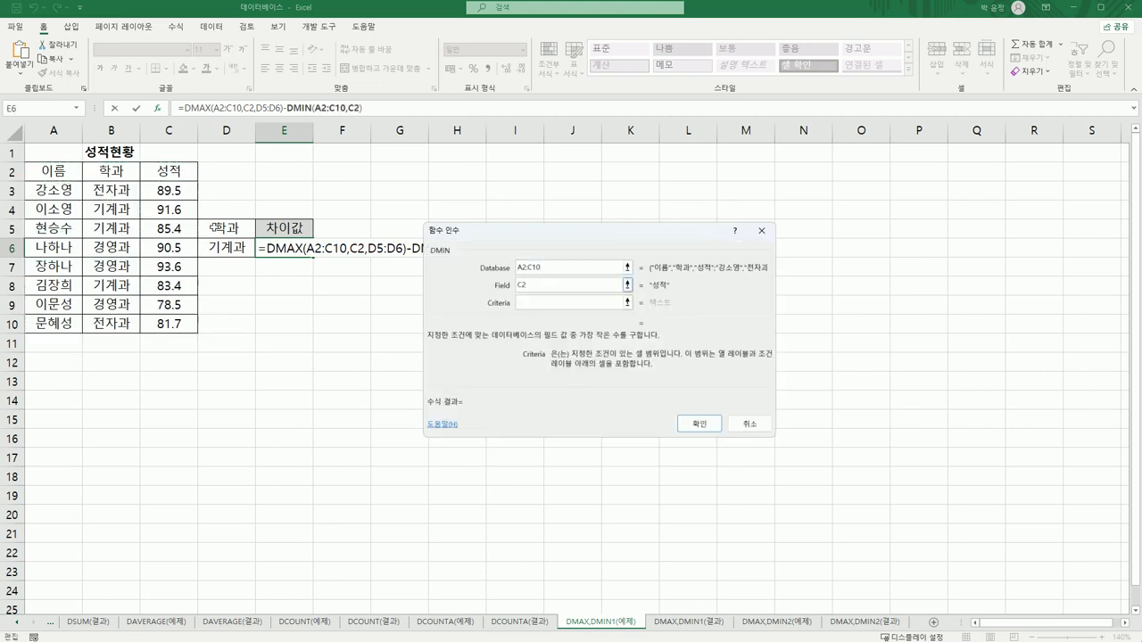
{"action": "left_click_drag", "start_coordinate": [214, 226], "coordinate": [241, 254]}
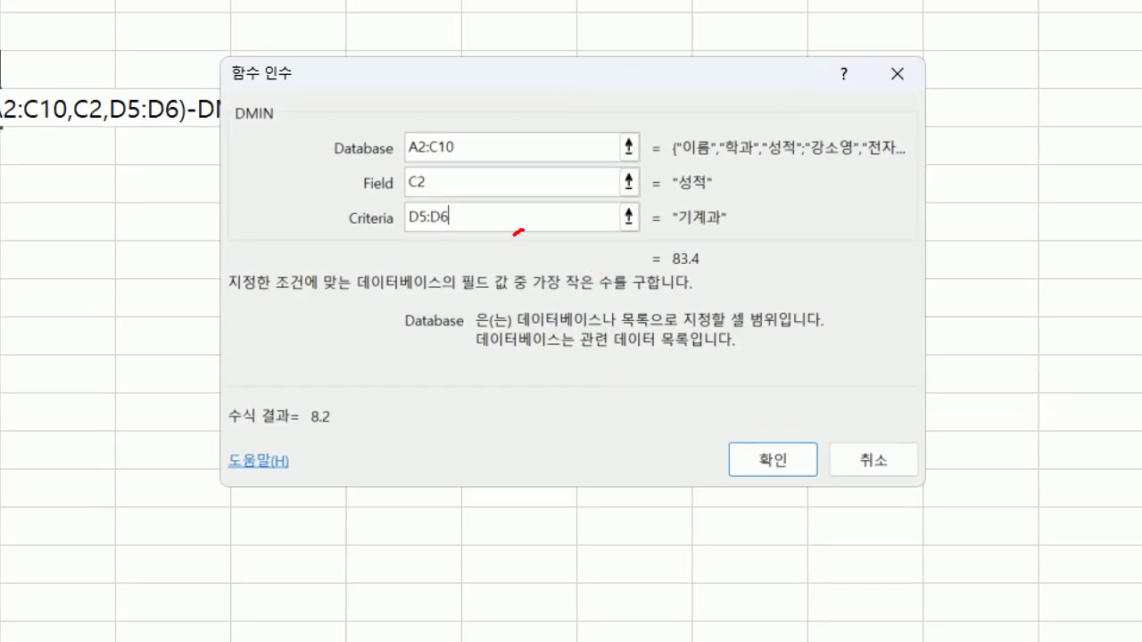
{"action": "mouse_move", "coordinate": [520, 231]}
{"action": "left_mouse_down"}
{"action": "mouse_move", "coordinate": [437, 58]}
{"action": "mouse_move", "coordinate": [495, 250]}
{"action": "left_mouse_up"}
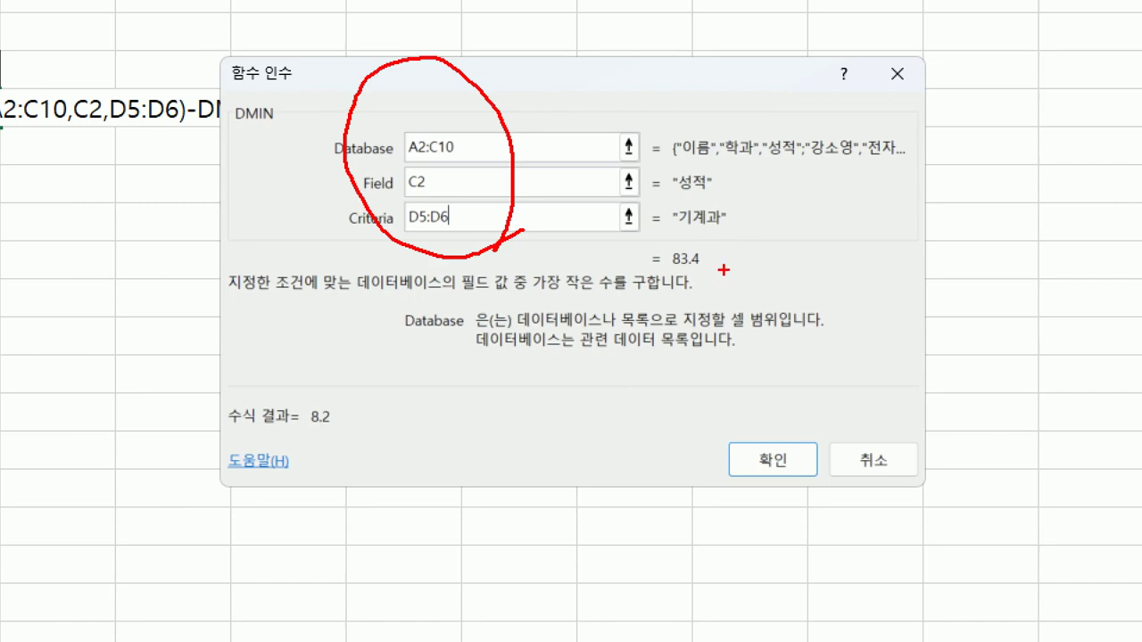
{"action": "mouse_move", "coordinate": [727, 272]}
{"action": "left_mouse_down"}
{"action": "mouse_move", "coordinate": [660, 223]}
{"action": "mouse_move", "coordinate": [703, 286]}
{"action": "left_mouse_up"}
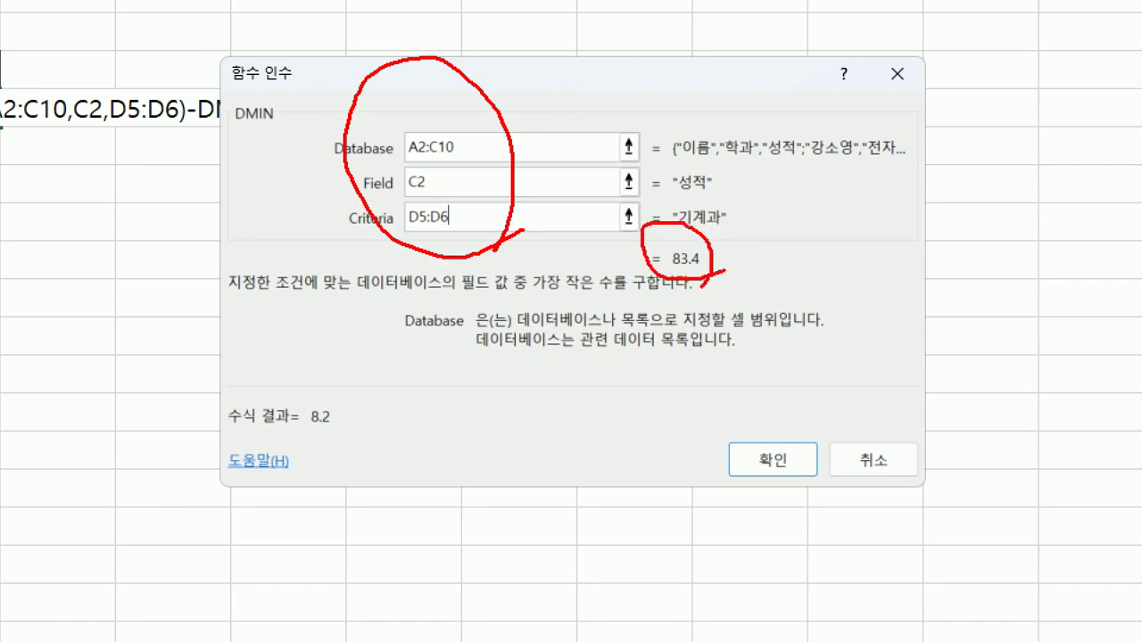
{"action": "key", "text": "Escape"}
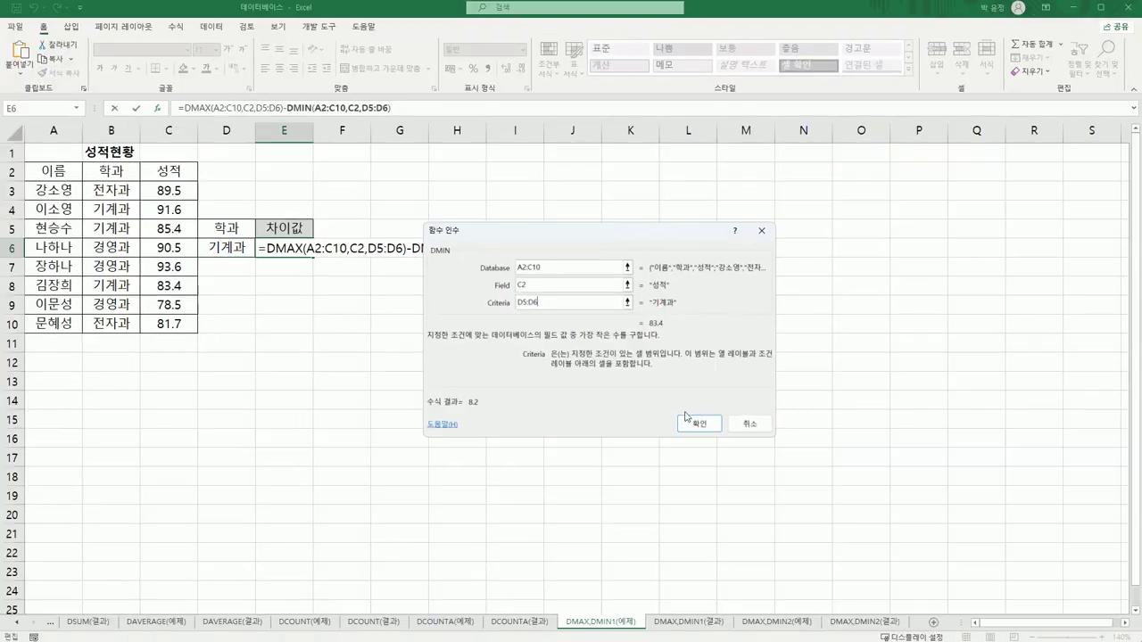
{"action": "left_click", "coordinate": [697, 424]}
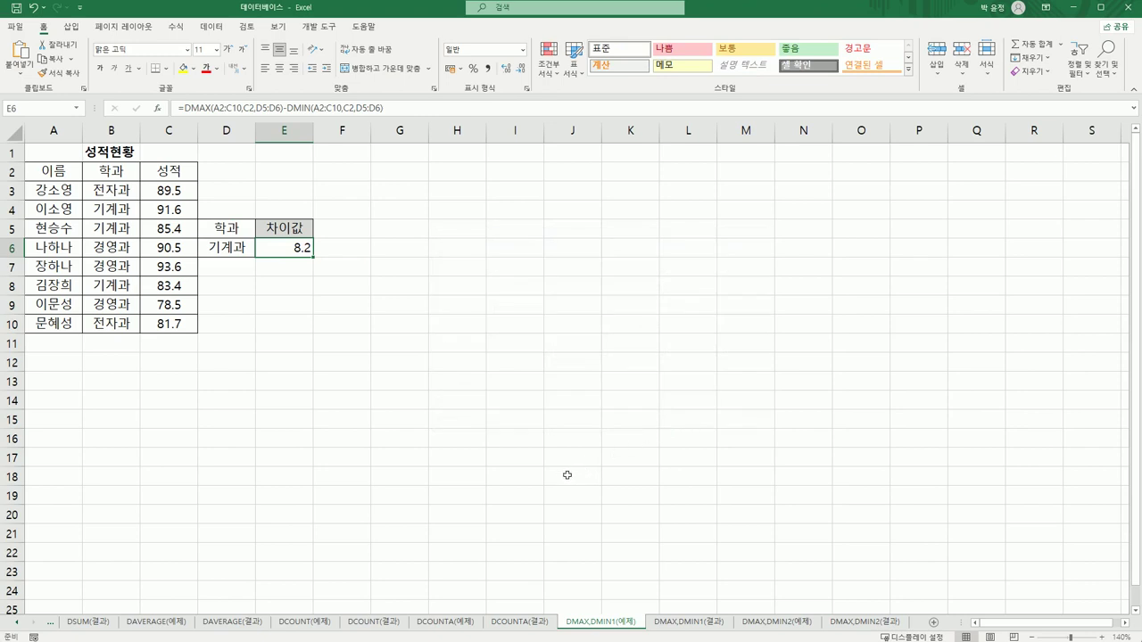
Compare the 차이값 result with the DMAX,DMIN1(결과) answer sheet and open the DMAX,DMIN2(예제) sheet
{"action": "left_click", "coordinate": [672, 625]}
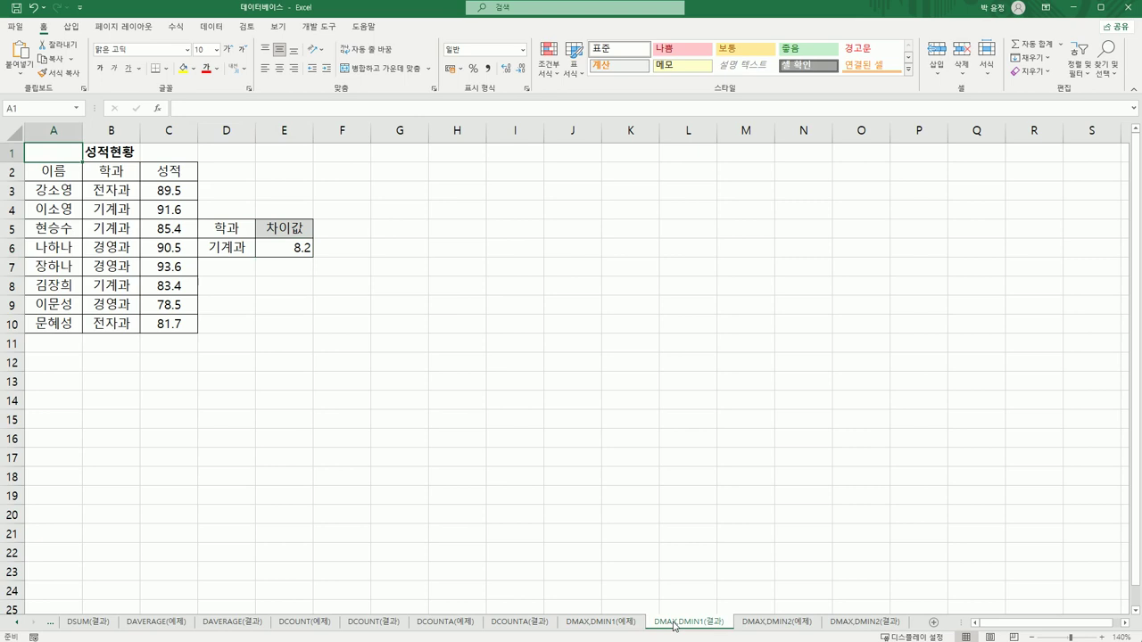
{"action": "left_click", "coordinate": [752, 630]}
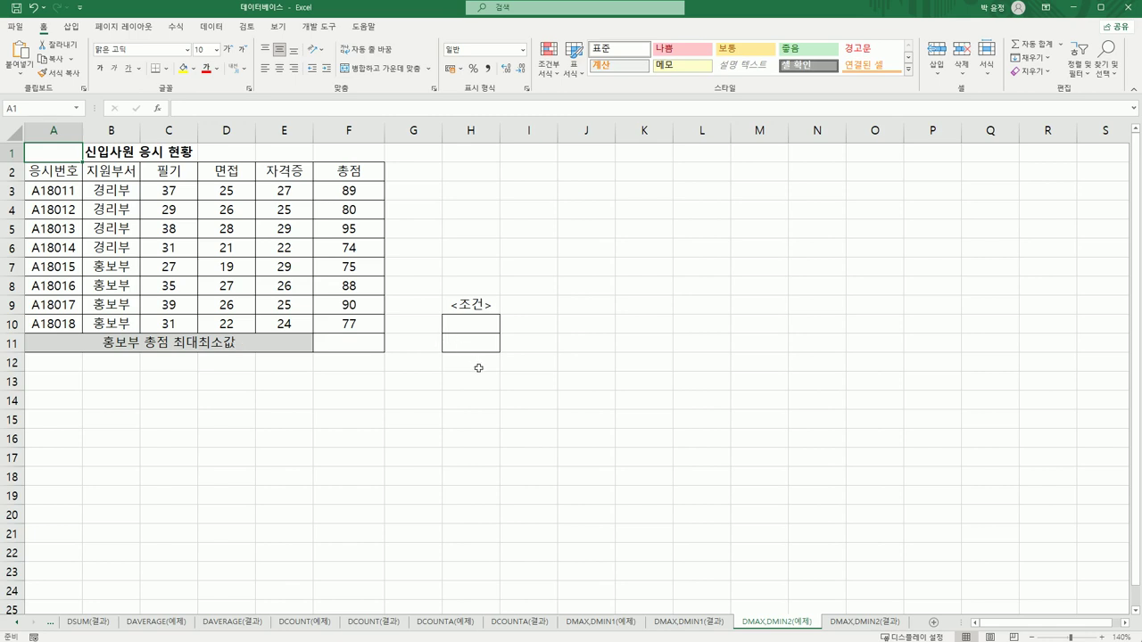
Copy the 지원부서 header and a 홍보부 entry into the criteria cells H10:H11
{"action": "left_click", "coordinate": [104, 176]}
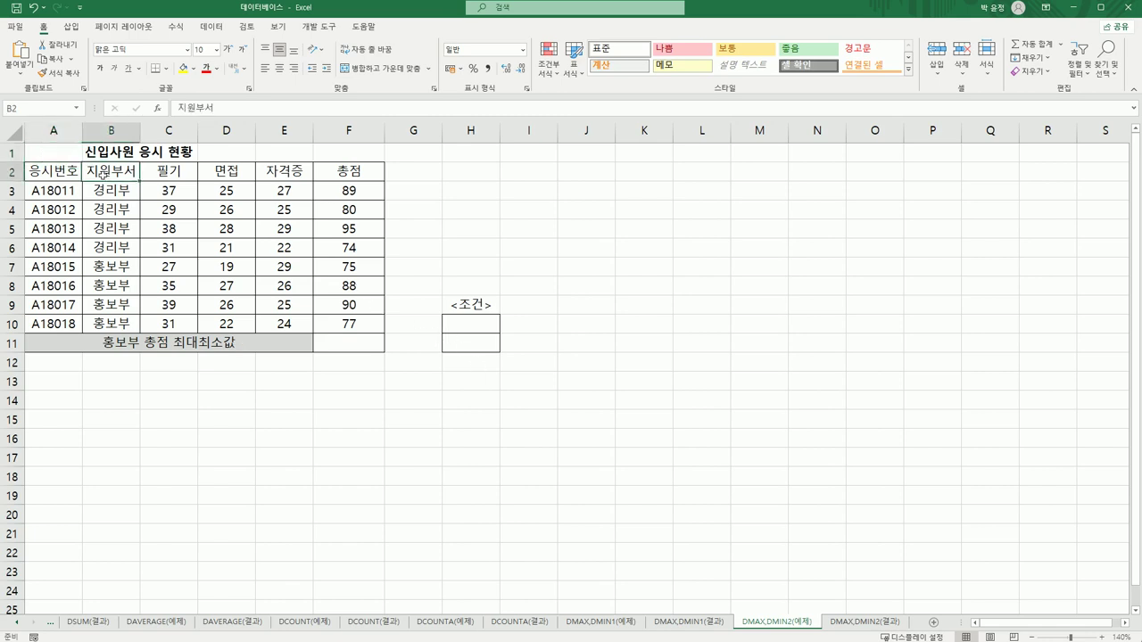
{"action": "left_click", "coordinate": [116, 267], "text": "ctrl"}
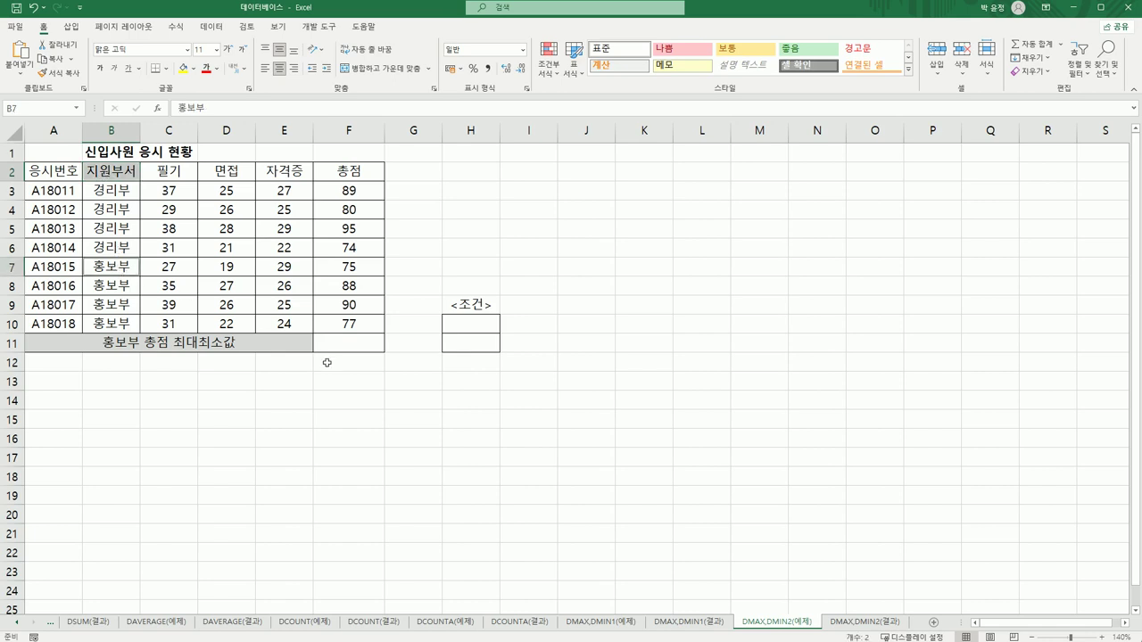
{"action": "key", "text": "ctrl+c"}
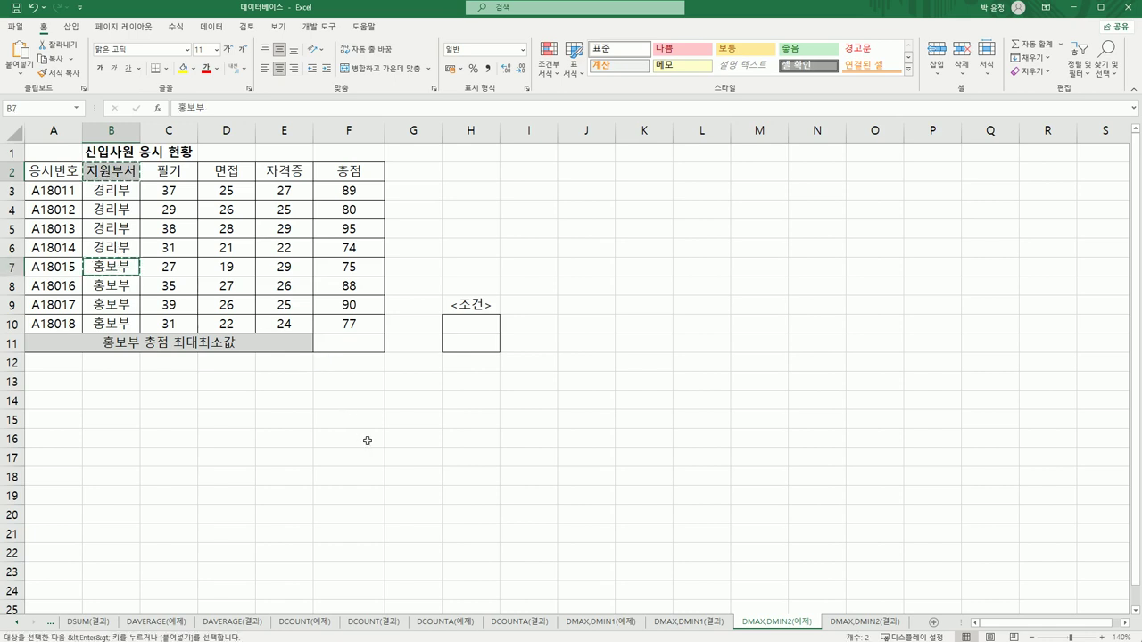
{"action": "left_click", "coordinate": [473, 329]}
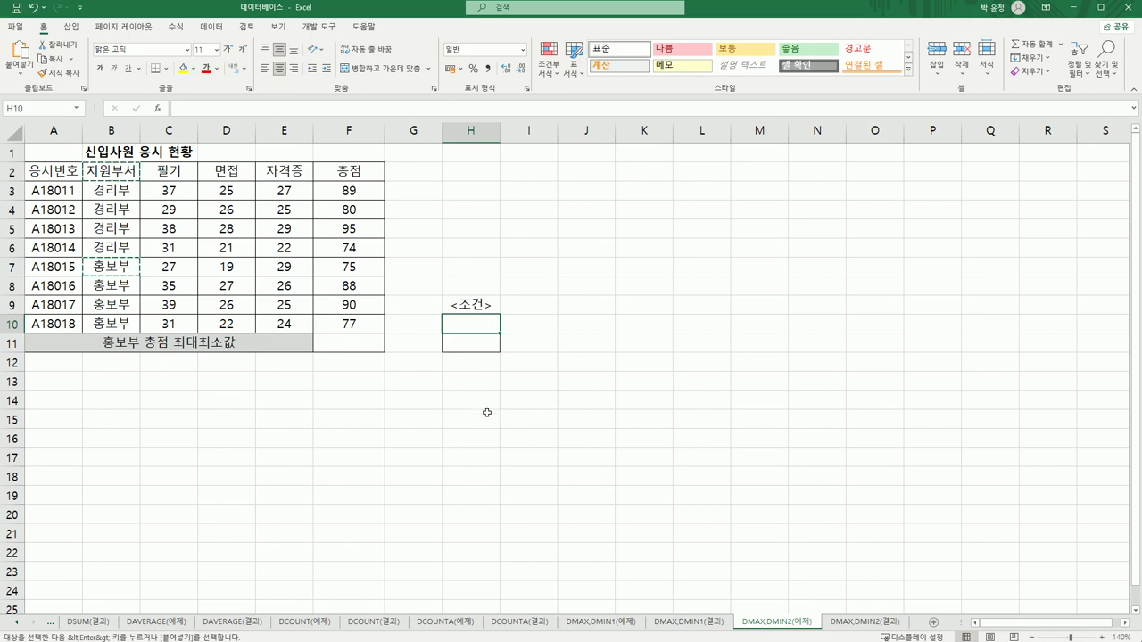
{"action": "key", "text": "ctrl+v"}
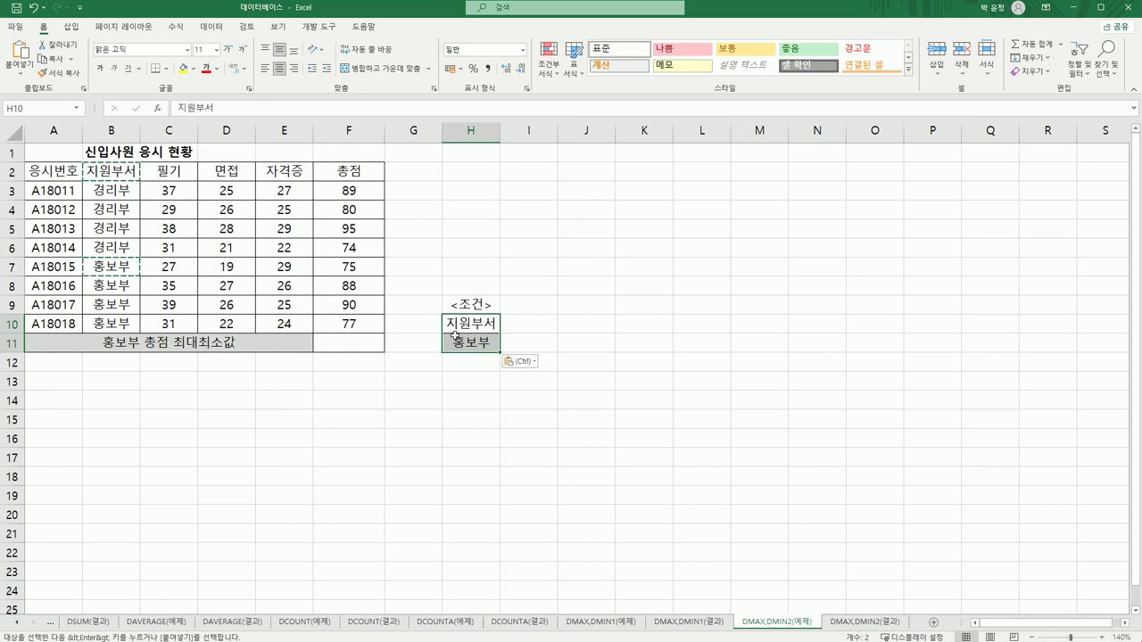
Start a DMAX function in F11 and set its database to A2:F10 in the function arguments dialog
{"action": "left_click", "coordinate": [354, 348]}
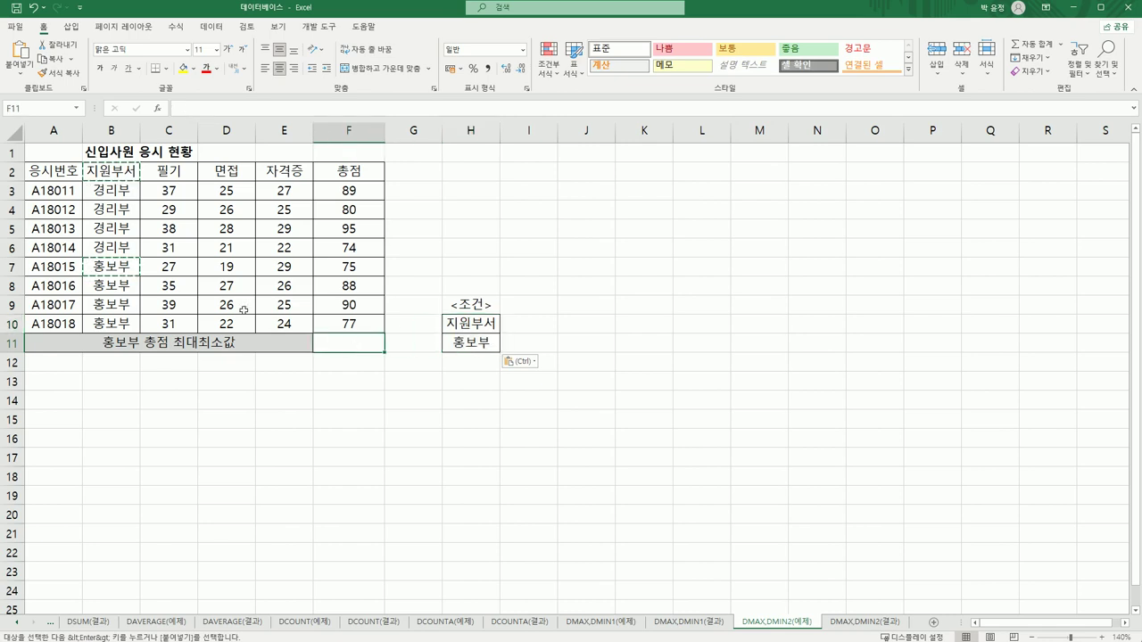
{"action": "left_click", "coordinate": [471, 344]}
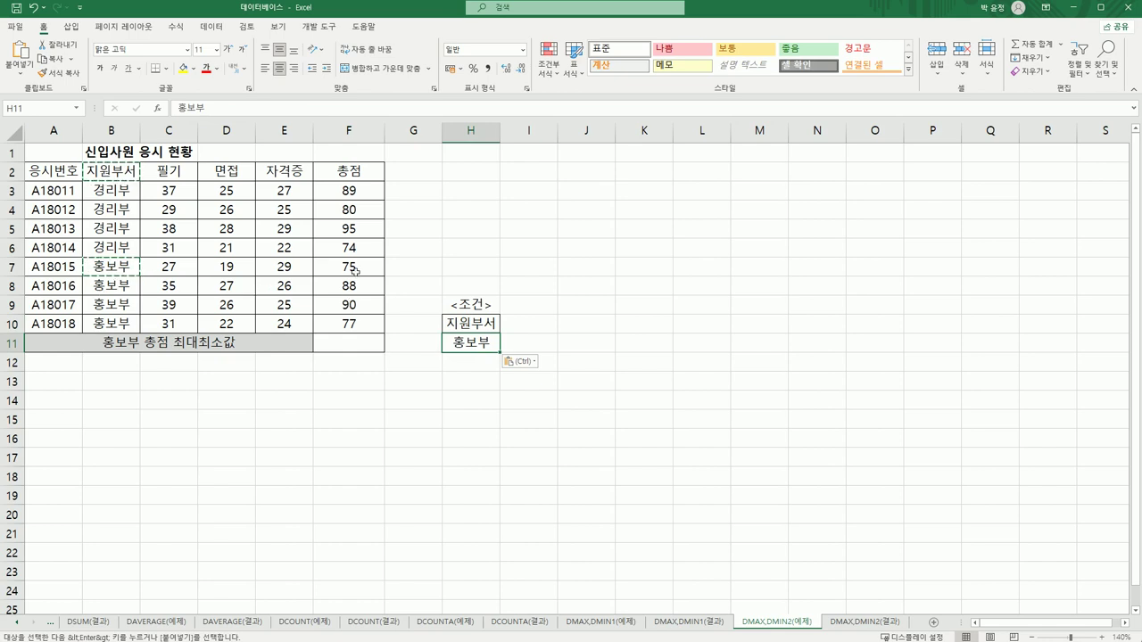
{"action": "left_click_drag", "start_coordinate": [353, 267], "coordinate": [357, 328]}
{"action": "left_click", "coordinate": [356, 347]}
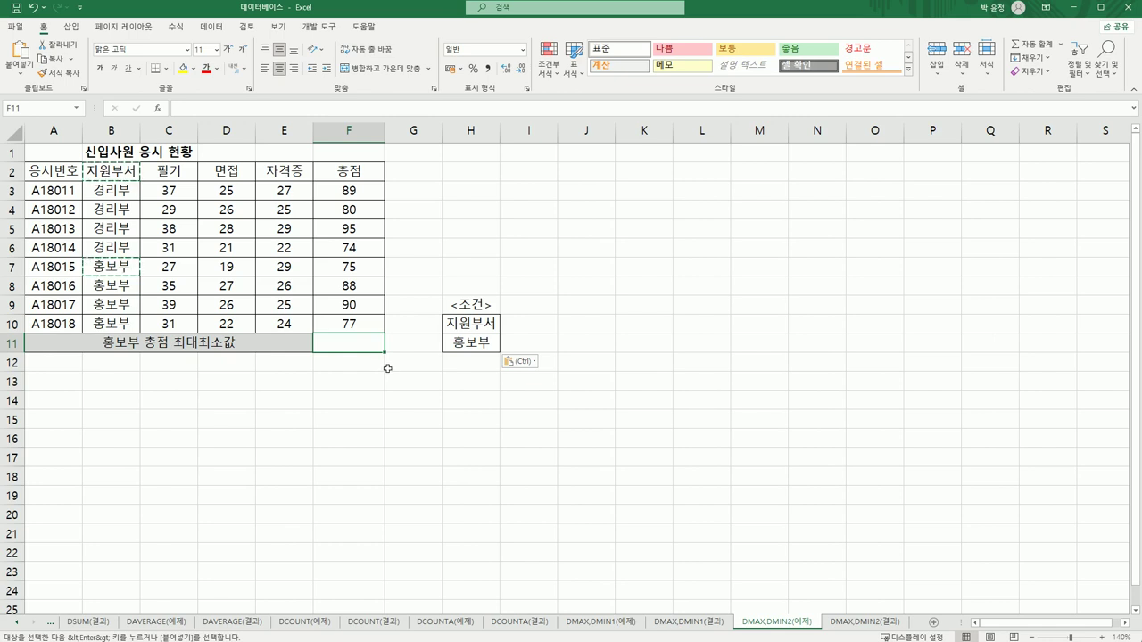
{"action": "type", "text": "="}
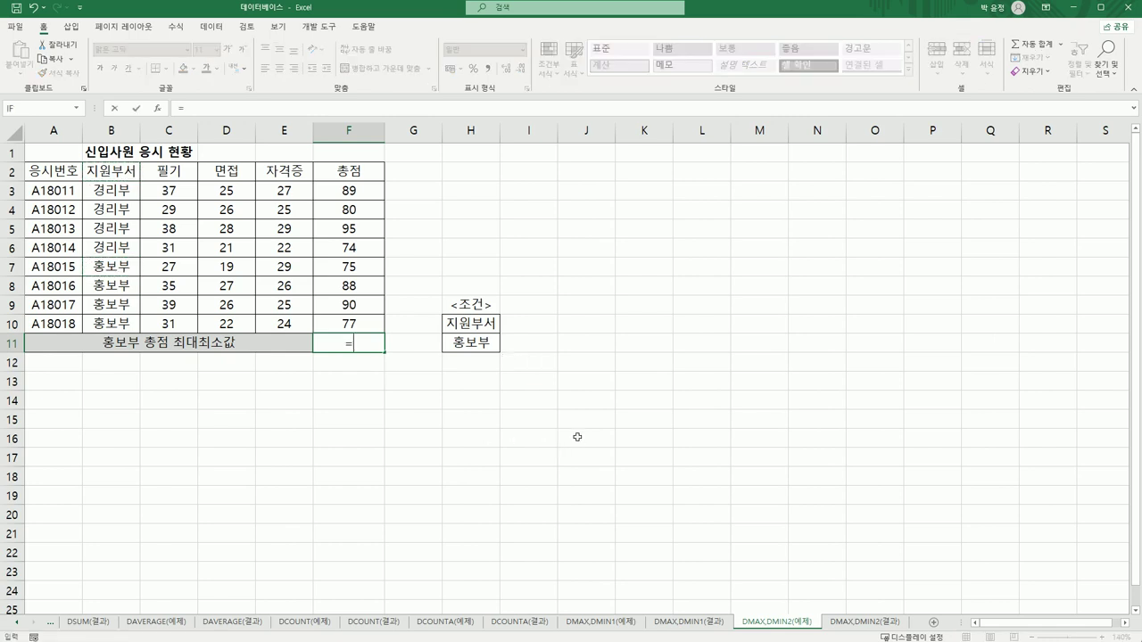
{"action": "type", "text": "dm"}
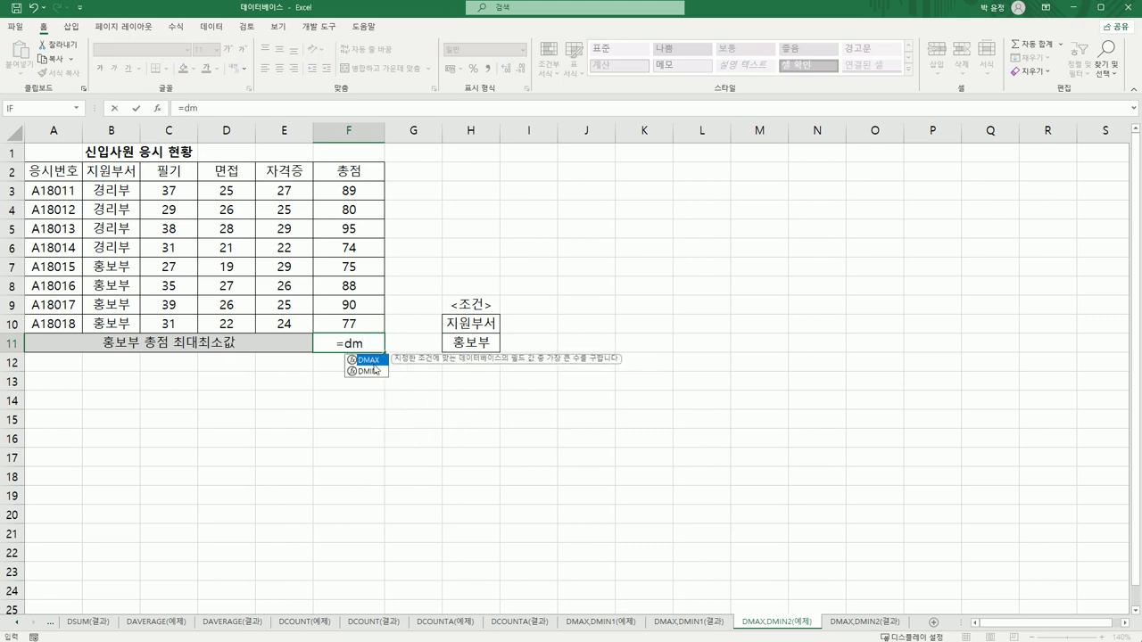
{"action": "key", "text": "Tab"}
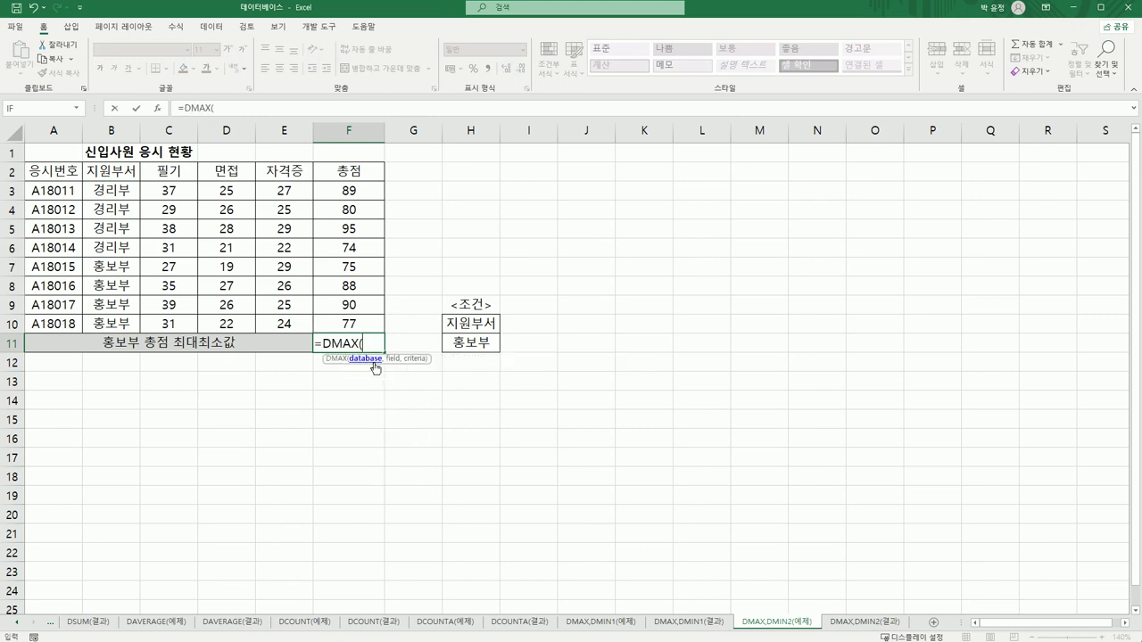
{"action": "left_click", "coordinate": [157, 108]}
{"action": "left_click_drag", "start_coordinate": [544, 247], "coordinate": [664, 202]}
{"action": "left_click_drag", "start_coordinate": [49, 171], "coordinate": [352, 324]}
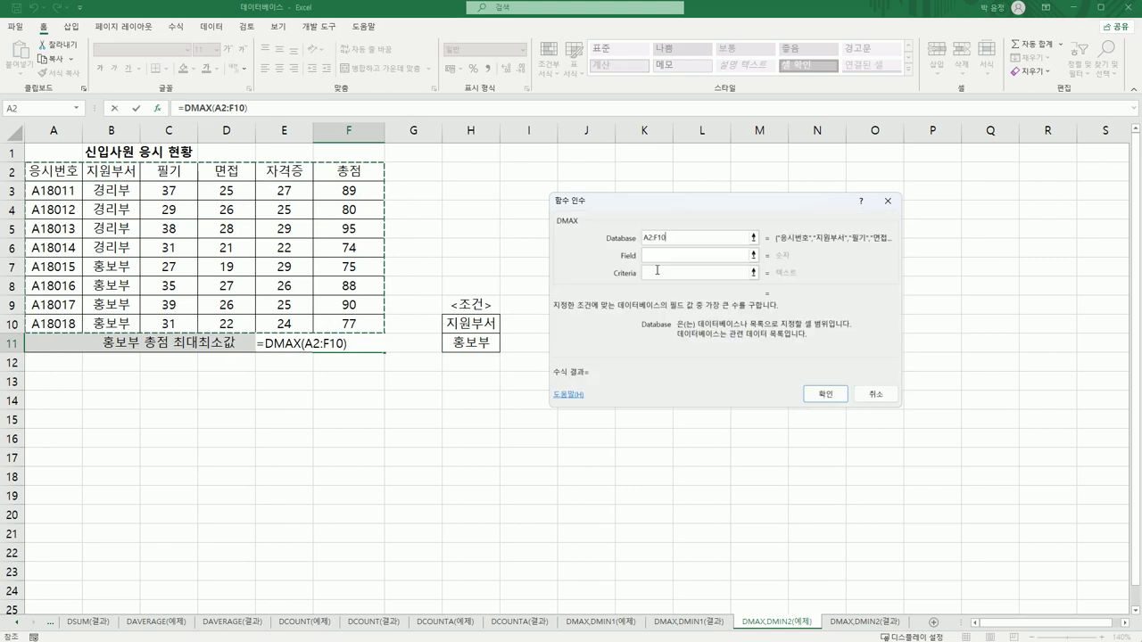
Set the DMAX field to F2 and its criteria to H10:H11, and complete the F11 formula
{"action": "left_click", "coordinate": [652, 255]}
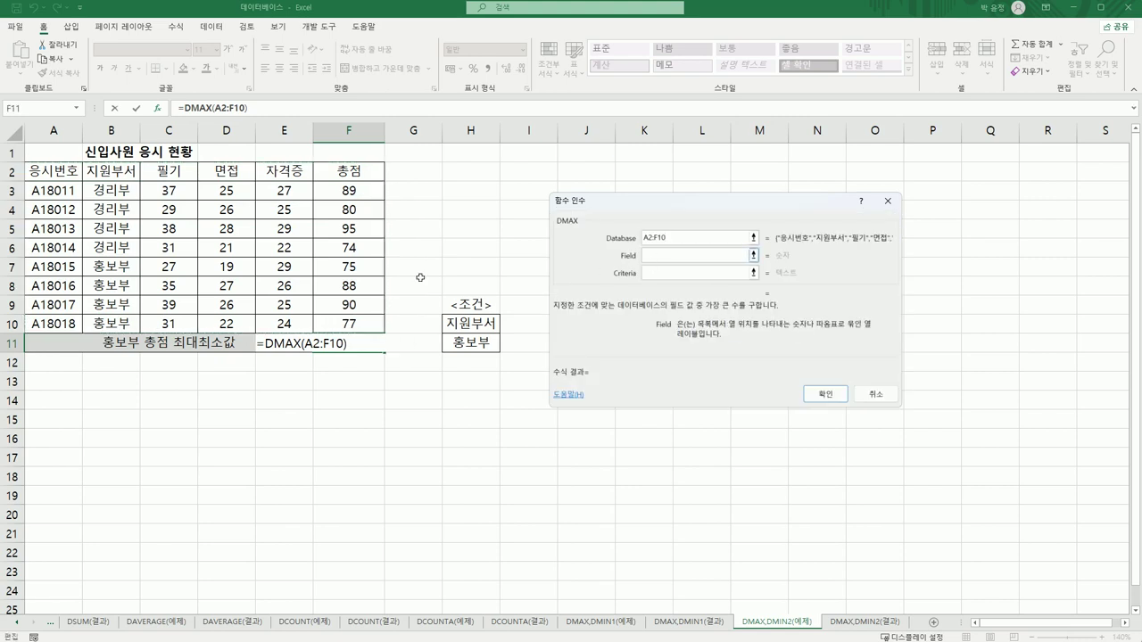
{"action": "left_click", "coordinate": [362, 172]}
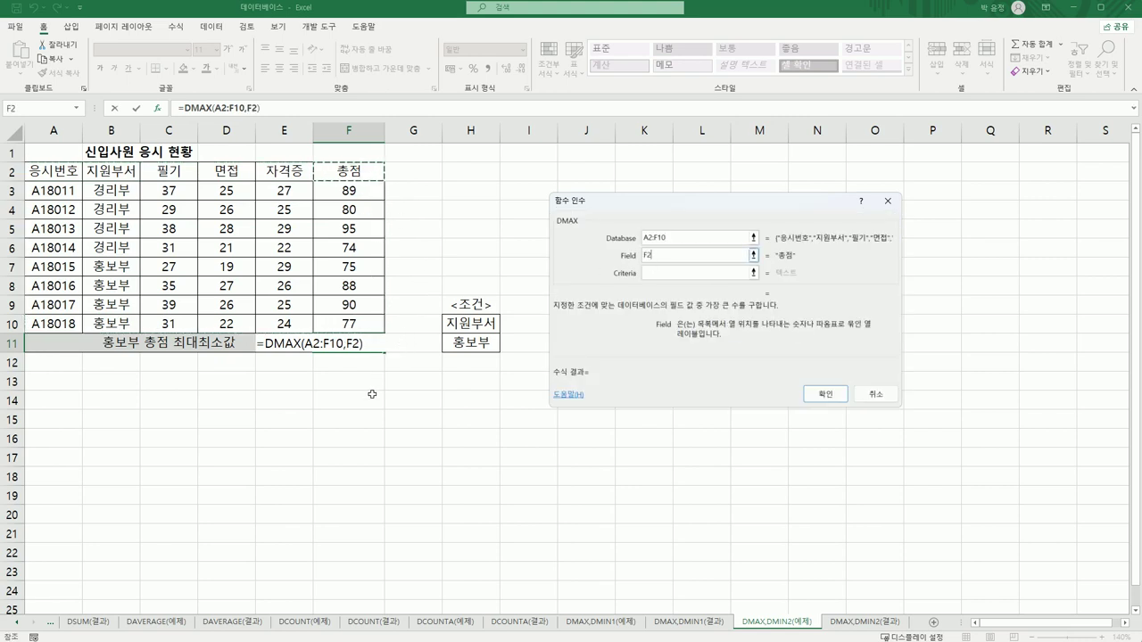
{"action": "left_click", "coordinate": [740, 272]}
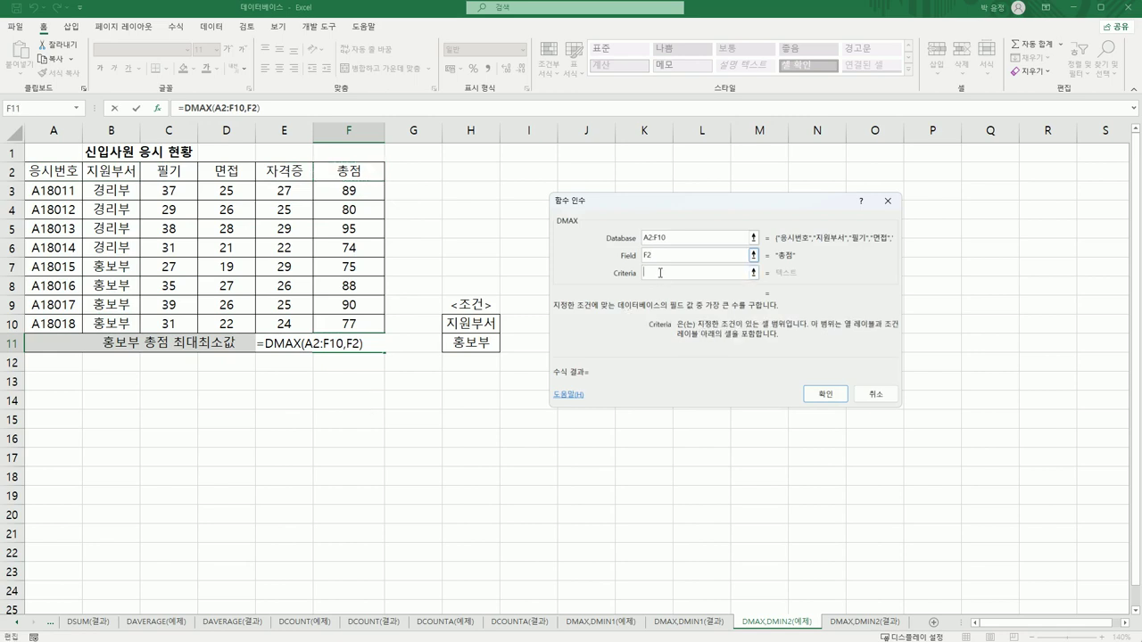
{"action": "left_click_drag", "start_coordinate": [468, 328], "coordinate": [470, 343]}
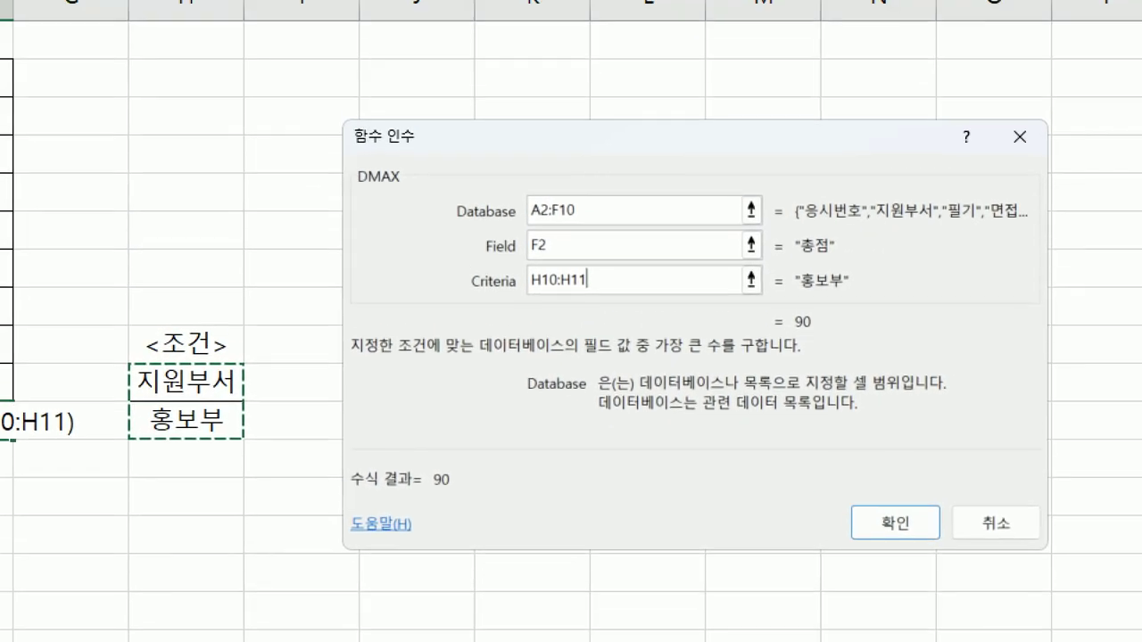
{"action": "mouse_move", "coordinate": [616, 268]}
{"action": "left_mouse_down"}
{"action": "mouse_move", "coordinate": [494, 272]}
{"action": "mouse_move", "coordinate": [633, 288]}
{"action": "mouse_move", "coordinate": [587, 269]}
{"action": "left_mouse_up"}
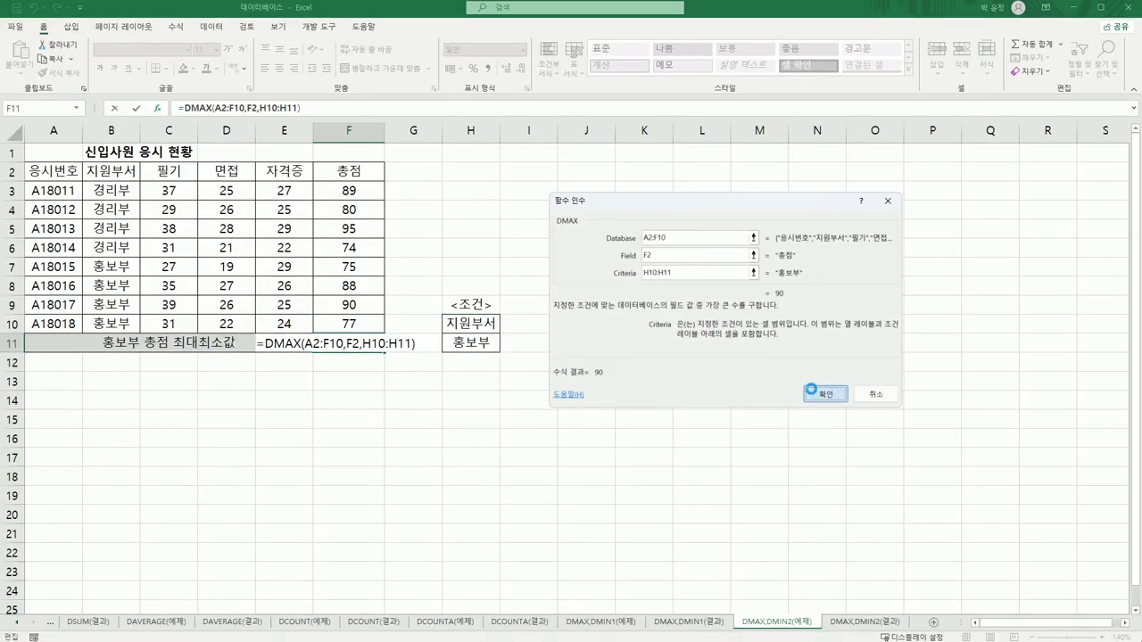
{"action": "left_click", "coordinate": [892, 530]}
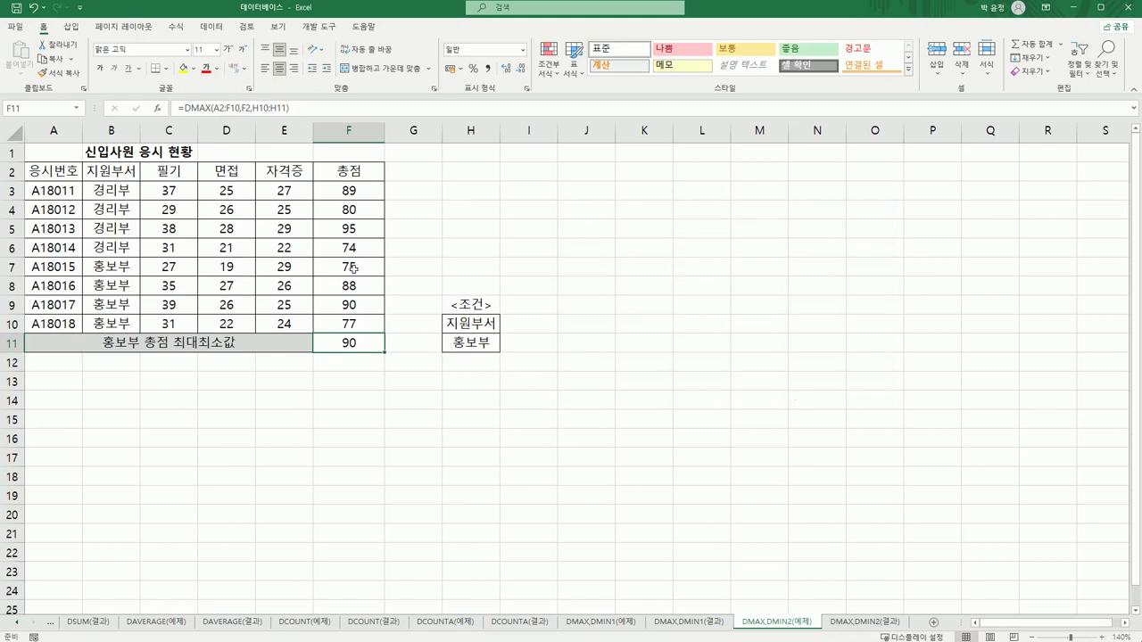
Extend the F11 formula by joining the text "(최소 " after the DMAX function with &
{"action": "left_click_drag", "start_coordinate": [350, 270], "coordinate": [364, 317]}
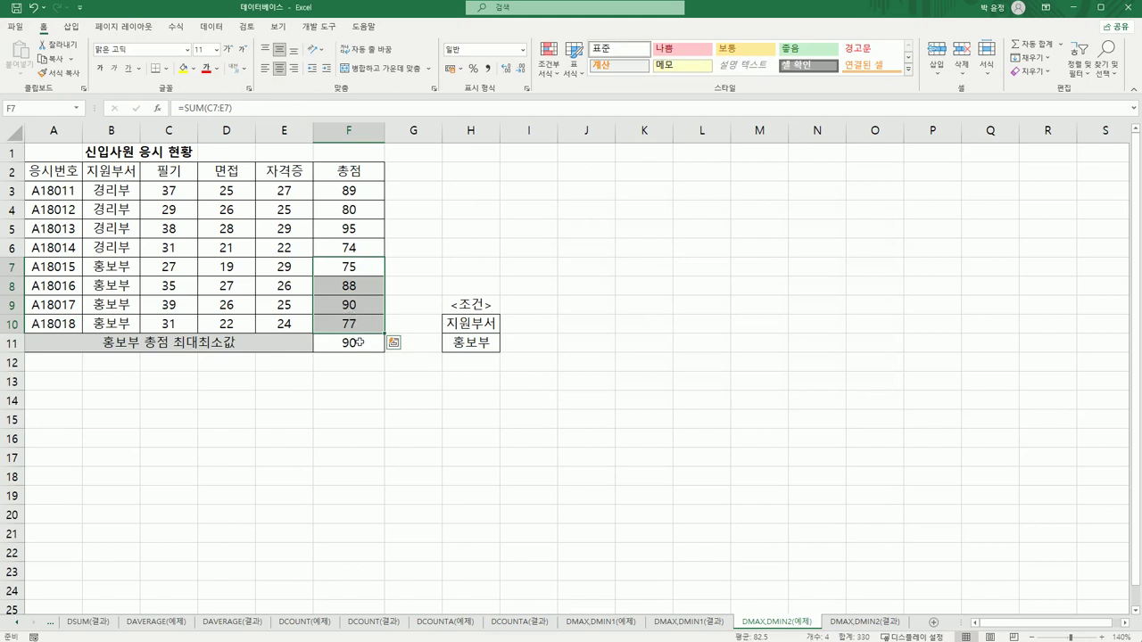
{"action": "left_click", "coordinate": [360, 347]}
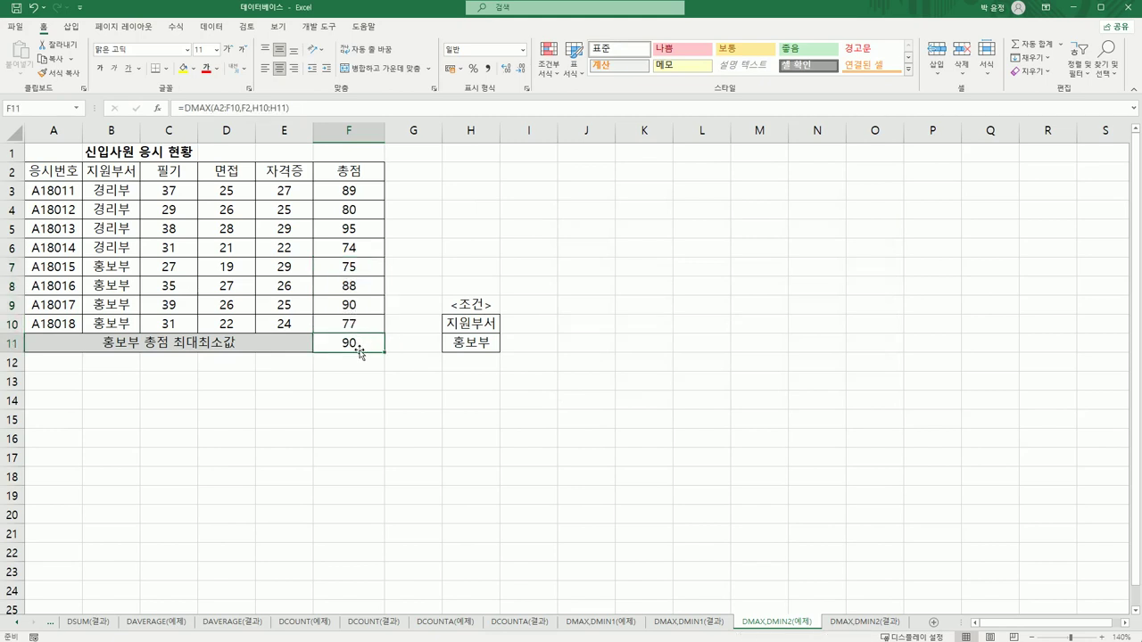
{"action": "double_click", "coordinate": [359, 347]}
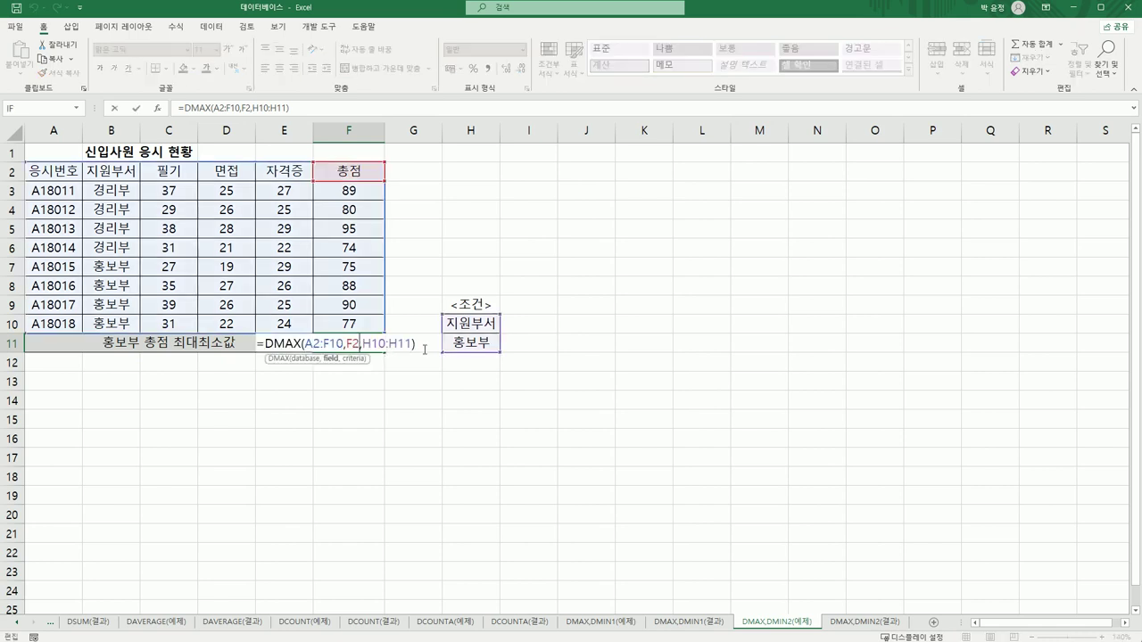
{"action": "type", "text": "&"}
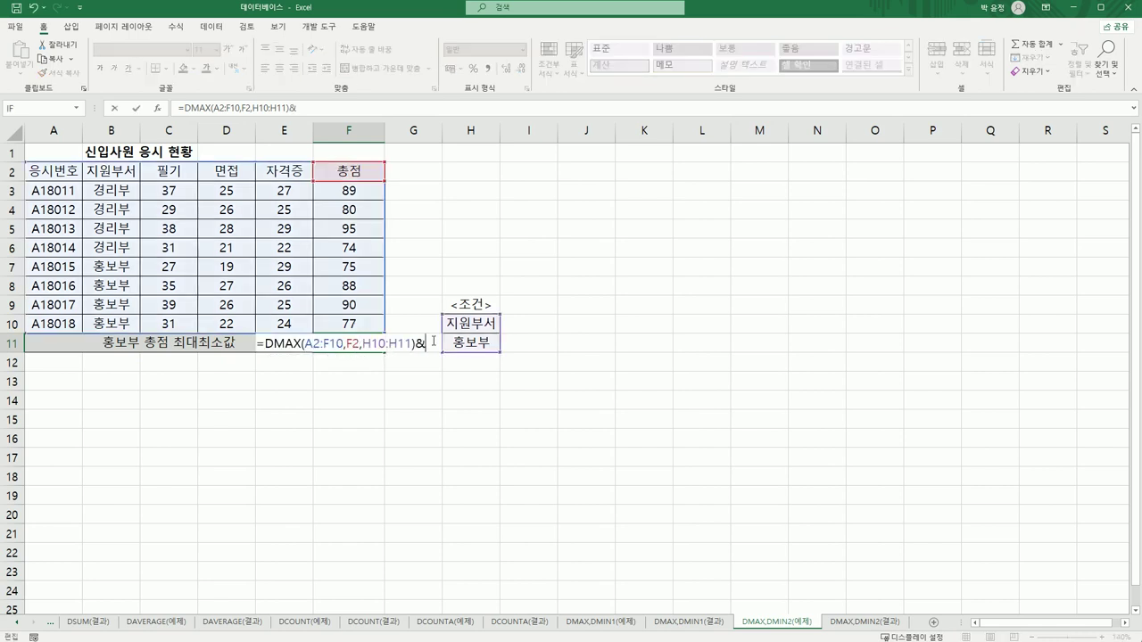
{"action": "type", "text": "\"(최"}
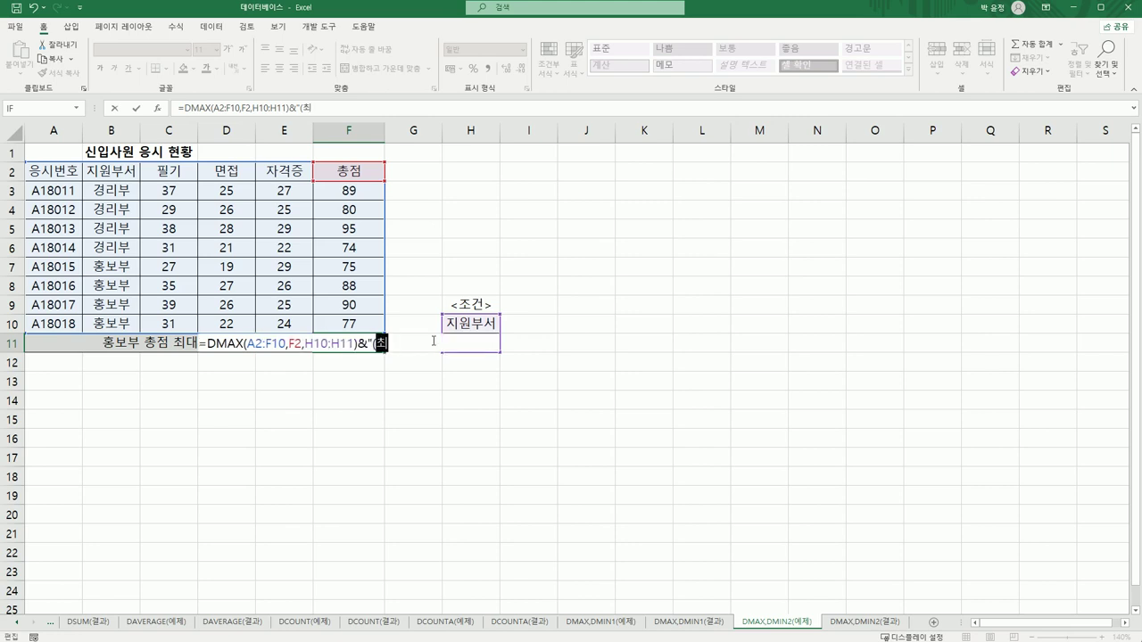
{"action": "type", "text": "소 \""}
Join a DMIN function to the F11 formula with database A2:F10, field F2 and criteria H10:H11
{"action": "type", "text": "&dm"}
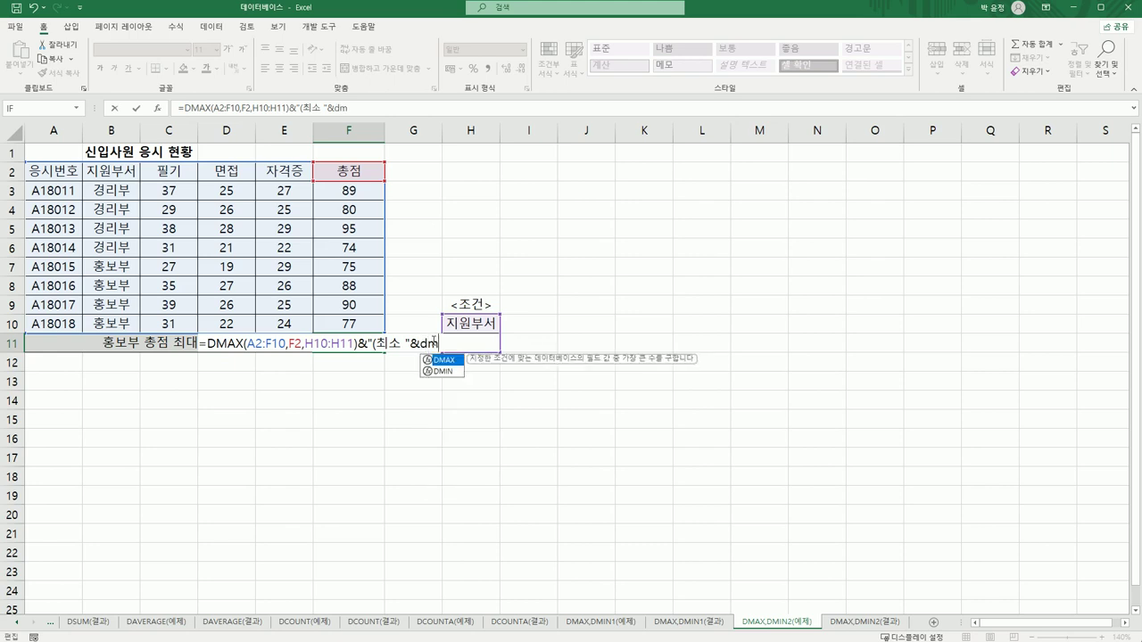
{"action": "double_click", "coordinate": [439, 372]}
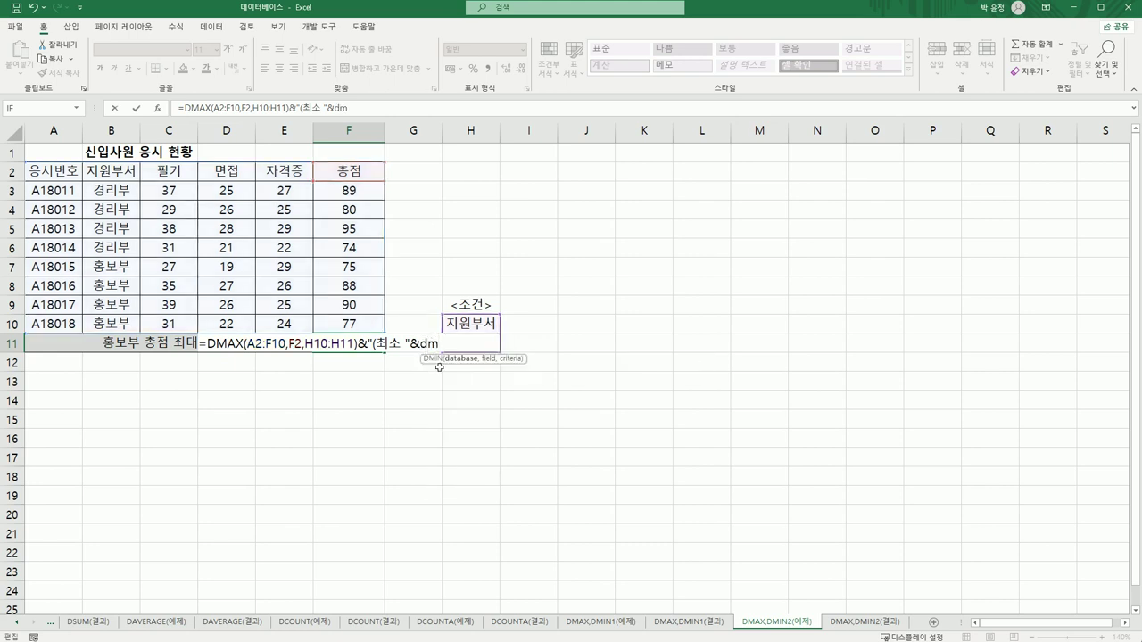
{"action": "left_click", "coordinate": [158, 108]}
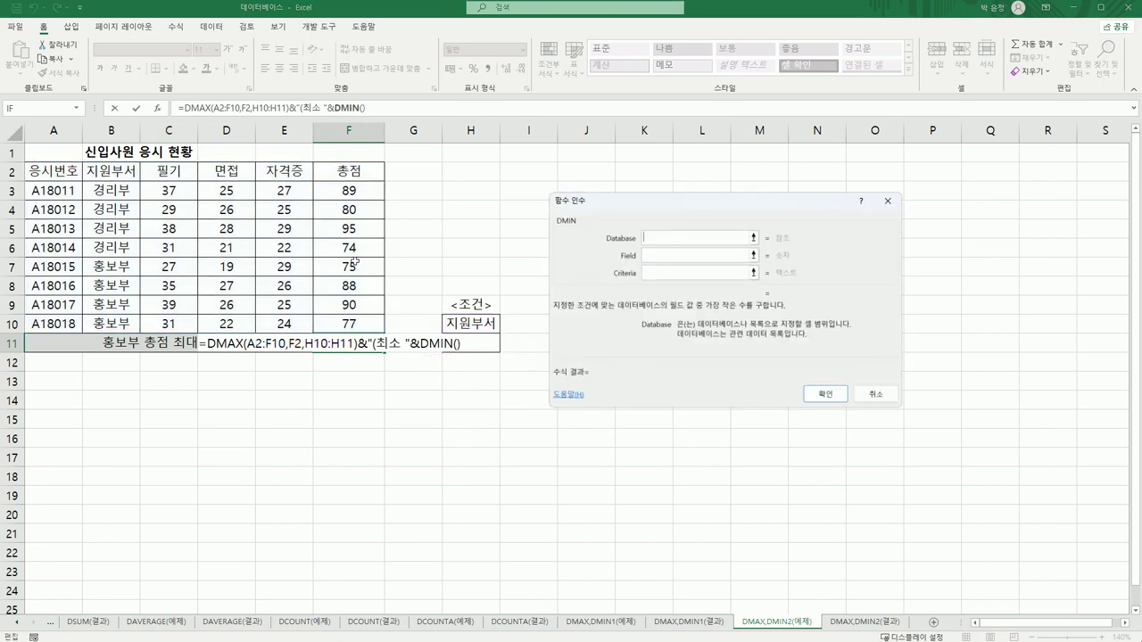
{"action": "left_click_drag", "start_coordinate": [57, 171], "coordinate": [344, 326]}
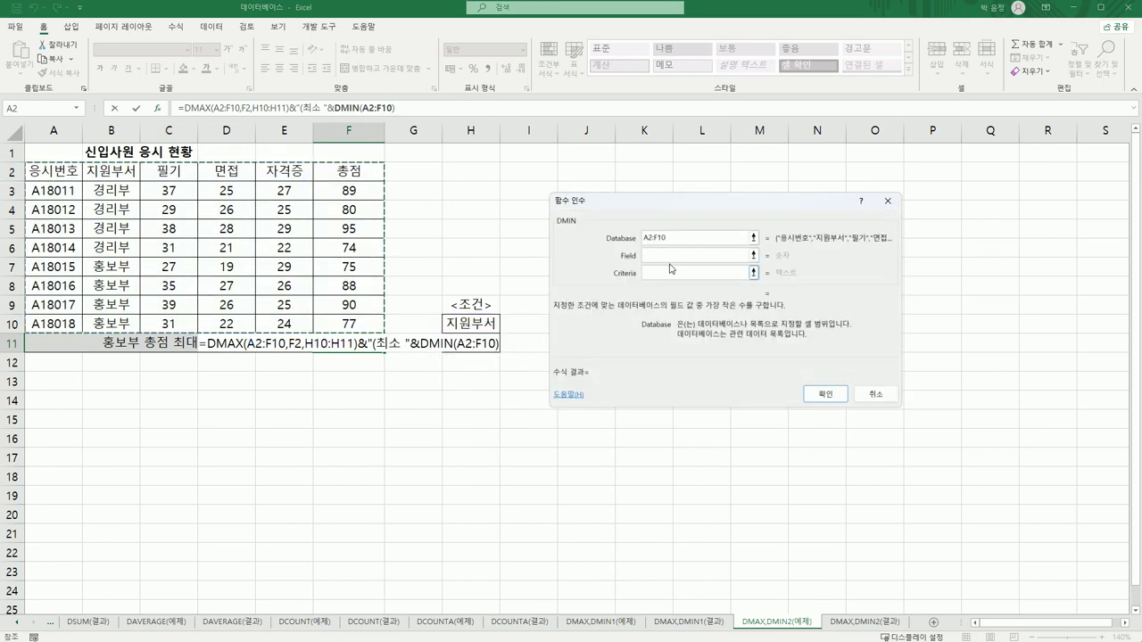
{"action": "left_click", "coordinate": [698, 257]}
{"action": "left_click", "coordinate": [378, 171]}
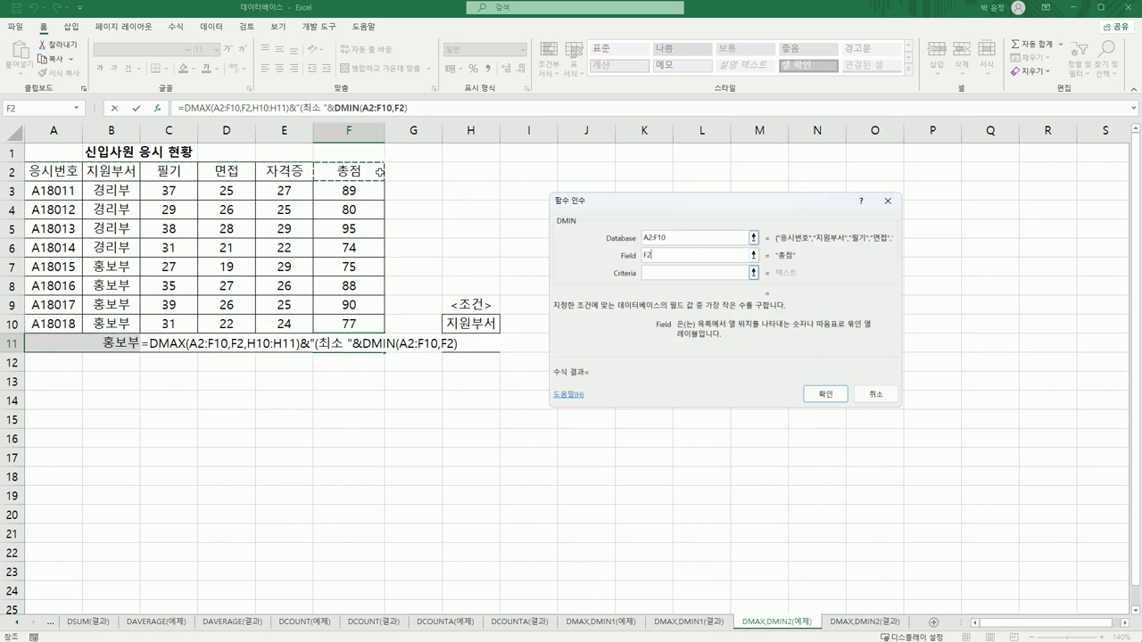
{"action": "left_click", "coordinate": [664, 275]}
{"action": "left_click_drag", "start_coordinate": [482, 324], "coordinate": [480, 346]}
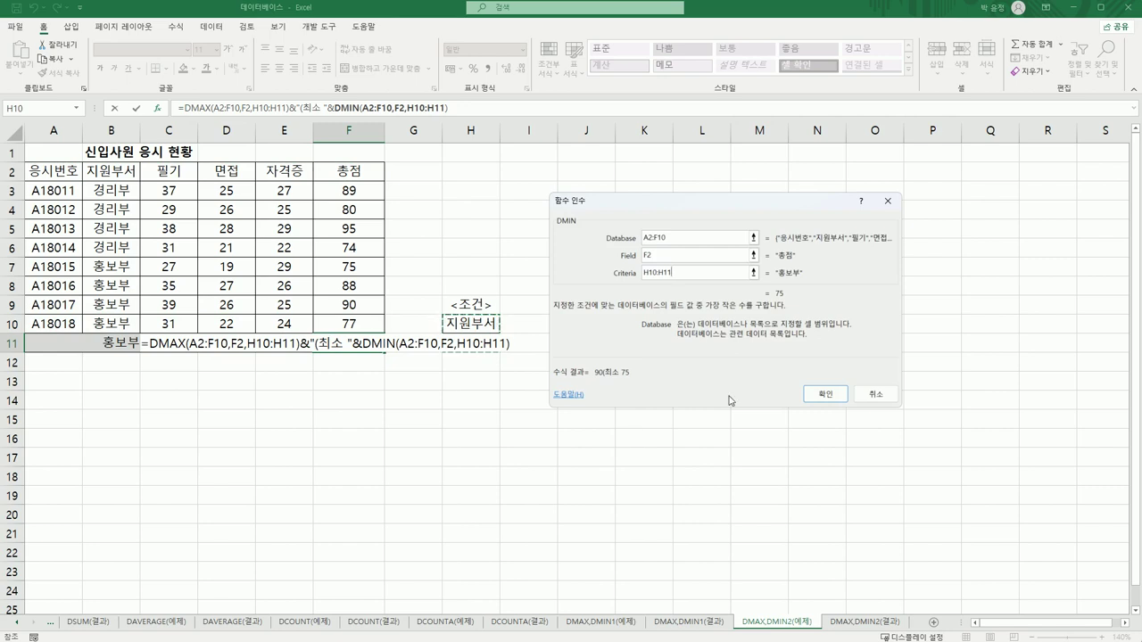
{"action": "left_click", "coordinate": [825, 394]}
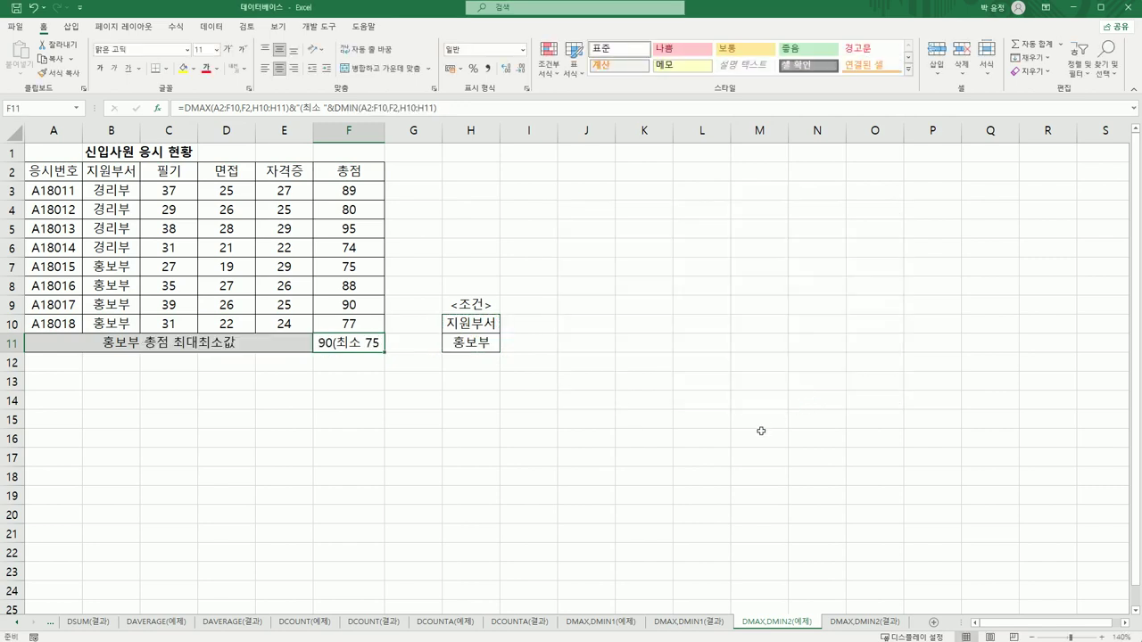
Append &")" to the end of the F11 formula to close the parenthesis around the minimum
{"action": "left_click_drag", "start_coordinate": [366, 266], "coordinate": [360, 320]}
{"action": "double_click", "coordinate": [359, 352]}
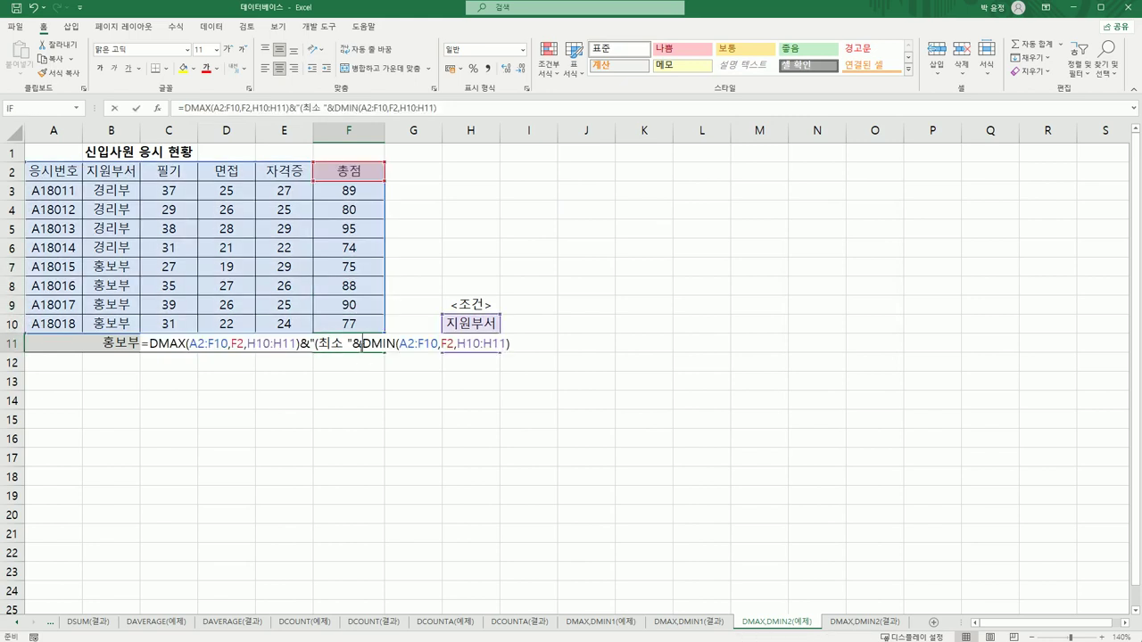
{"action": "left_click", "coordinate": [533, 343]}
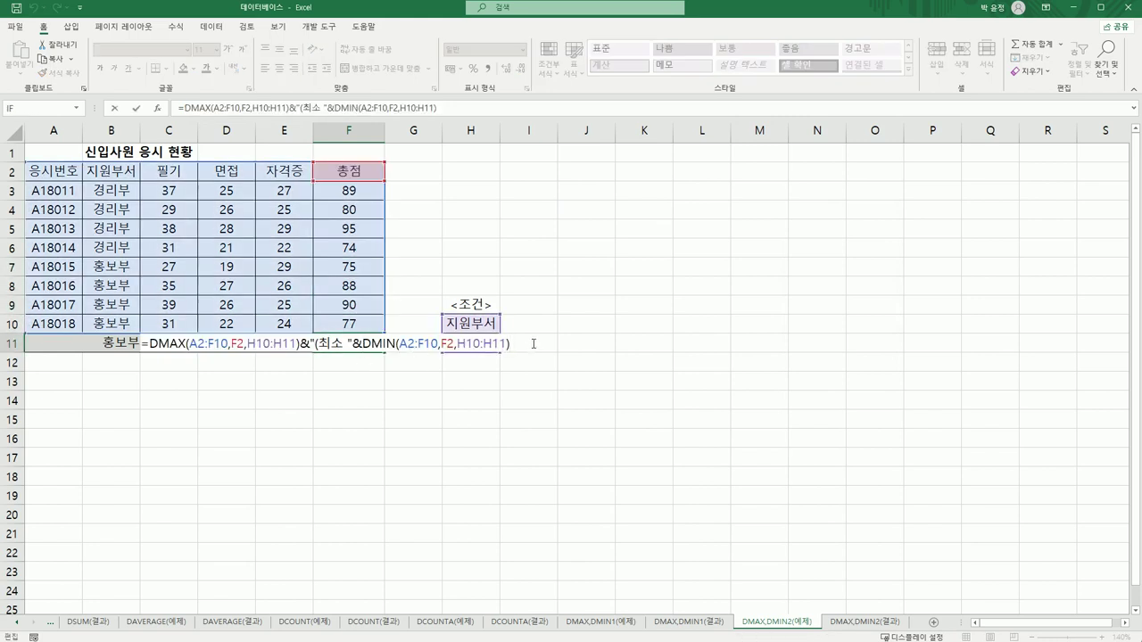
{"action": "type", "text": "&\")\""}
{"action": "key", "text": "Return"}
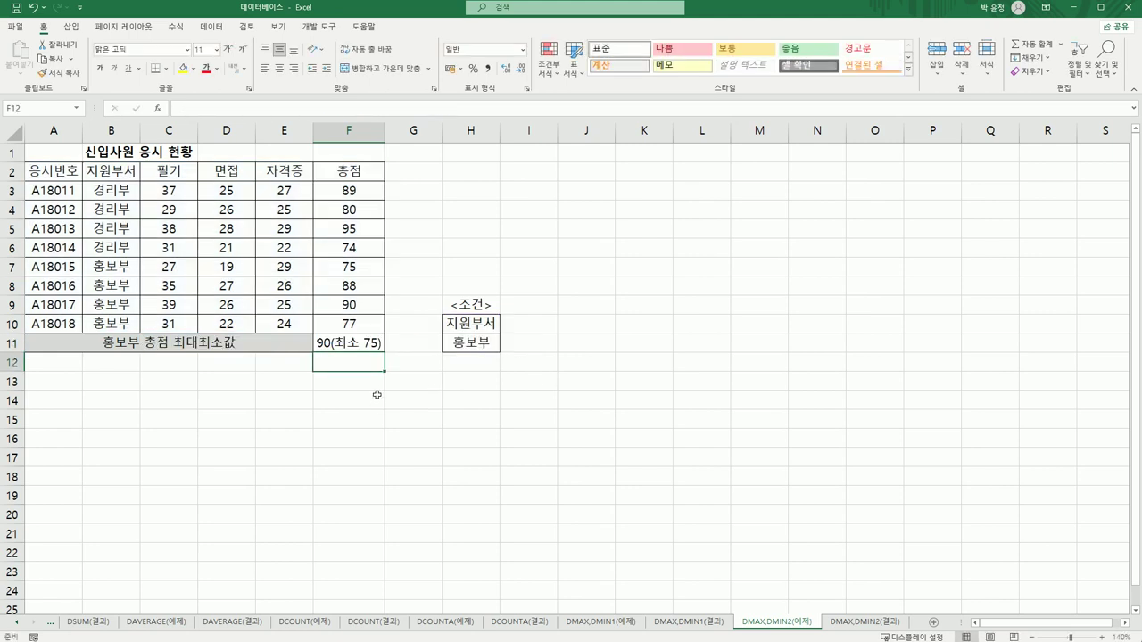
Compare the 홍보부 총점 최대최소값 result in F11 with the DMAX,DMIN2(결과) answer sheet
{"action": "left_click", "coordinate": [360, 343]}
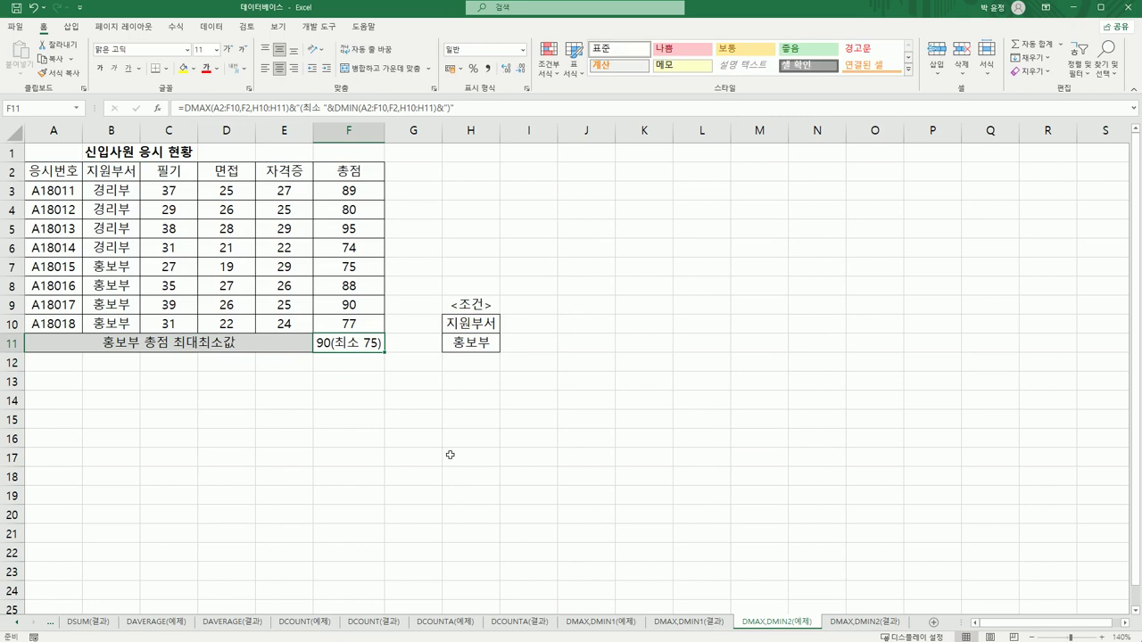
{"action": "left_click", "coordinate": [889, 624]}
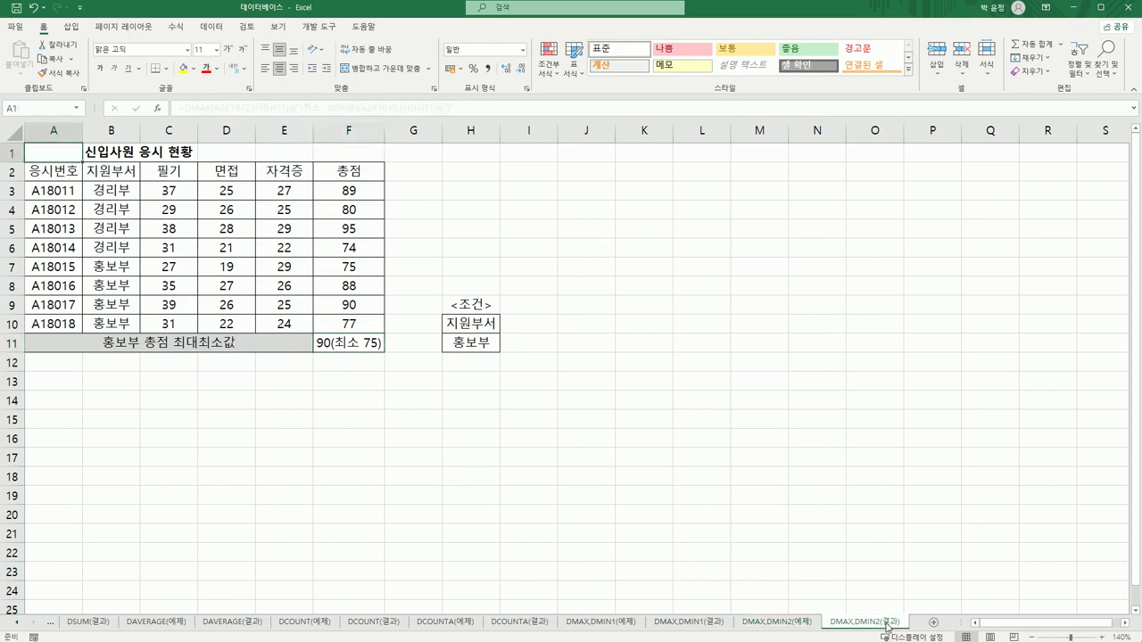
{"action": "left_click", "coordinate": [785, 627]}
{"action": "left_click", "coordinate": [858, 628]}
{"action": "left_click", "coordinate": [918, 595]}
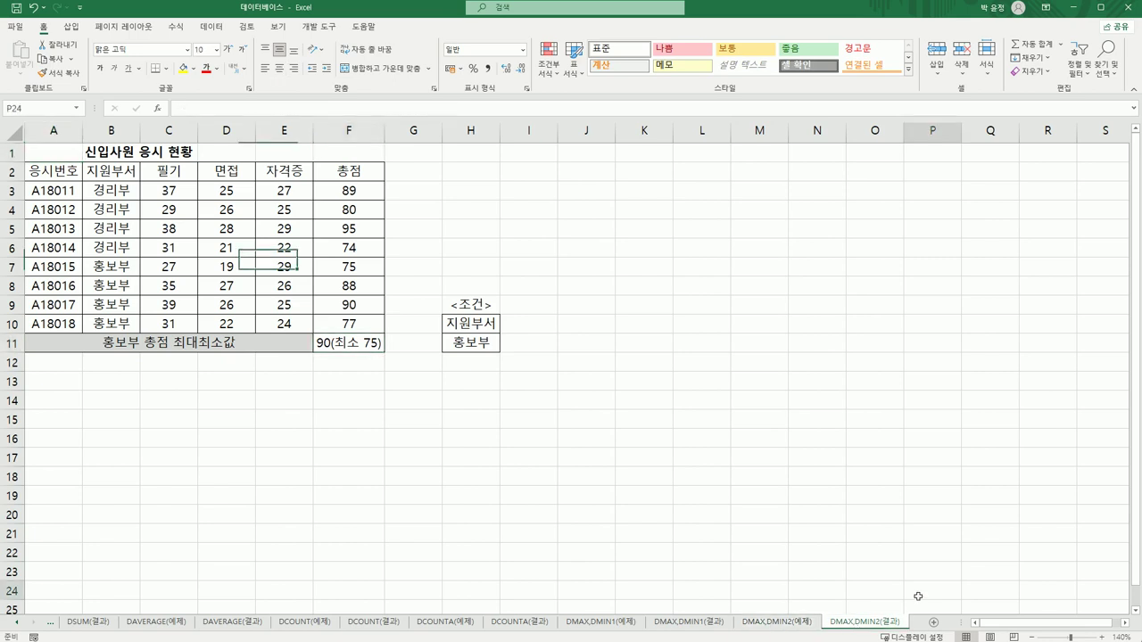